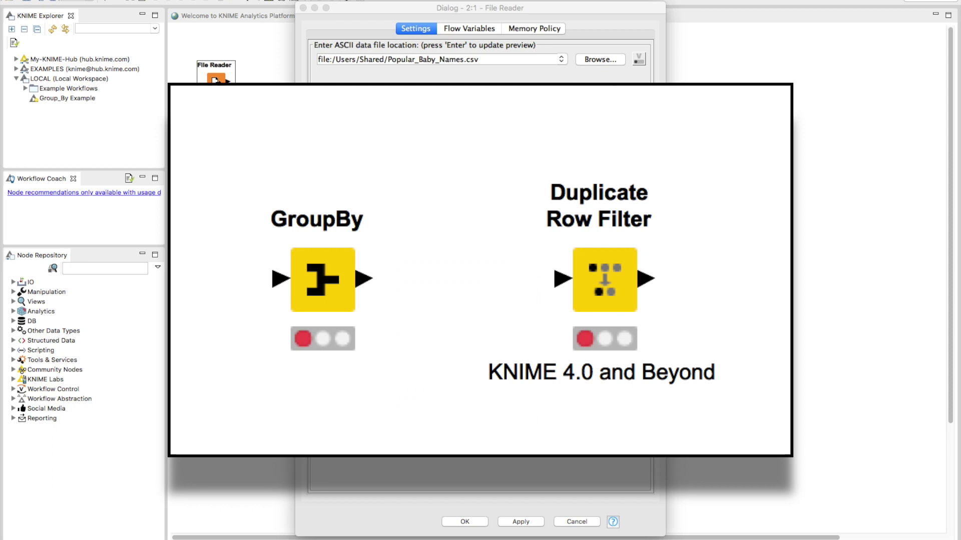
# - Refresh the File Reader preview of Popular_Baby_Names.csv and accept the settings
pyautogui.click(506, 61)
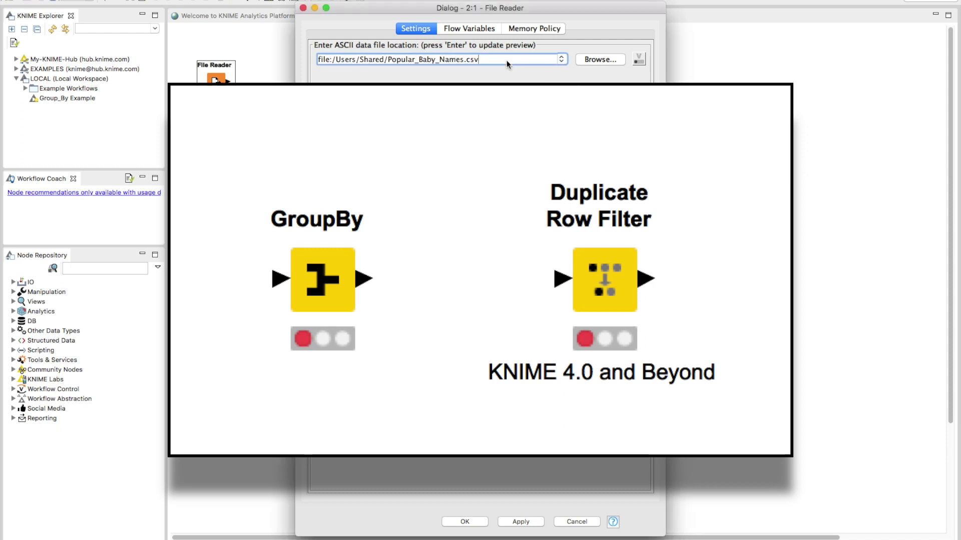
pyautogui.press('Return')
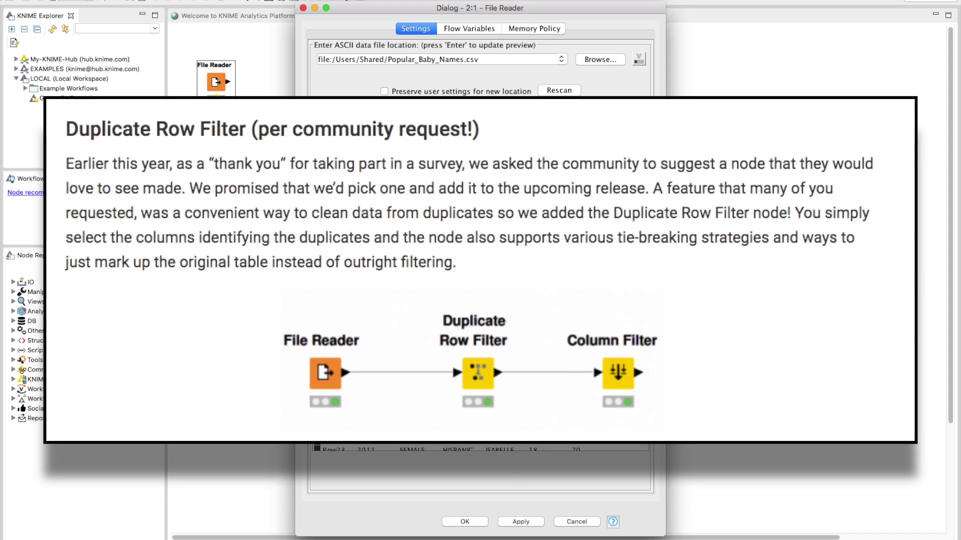
pyautogui.click(464, 522)
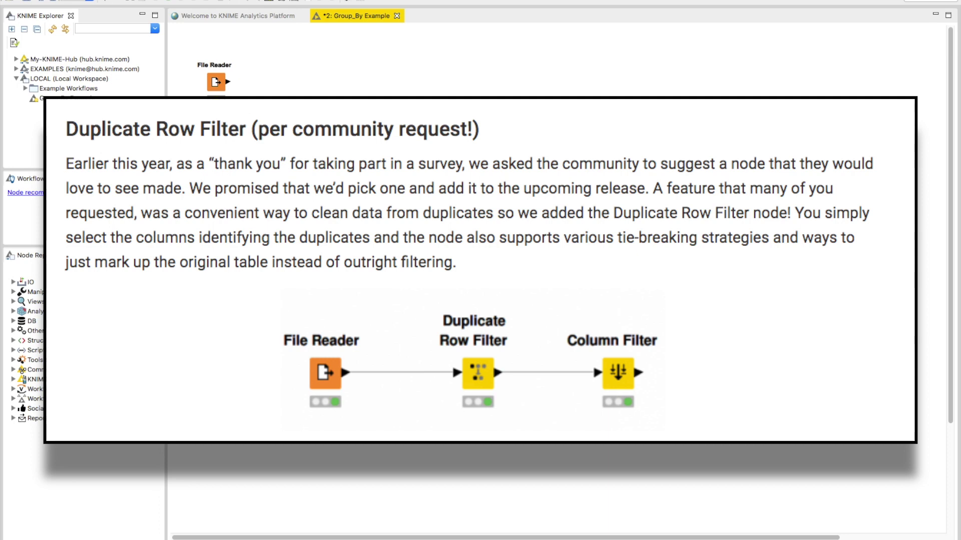
# - Search the node repository for Duplicate Row Filter, then for 'group'
pyautogui.click(25, 255)
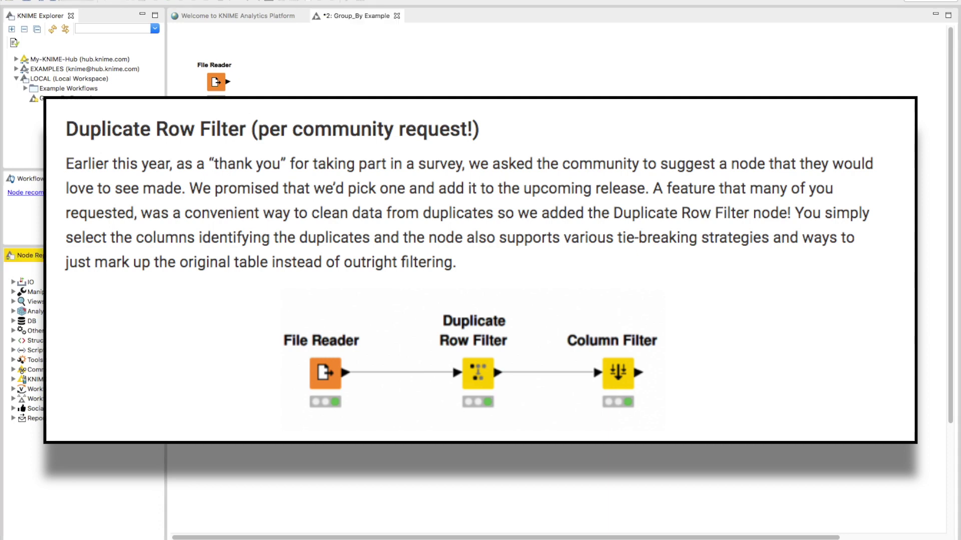
pyautogui.write('duplic')
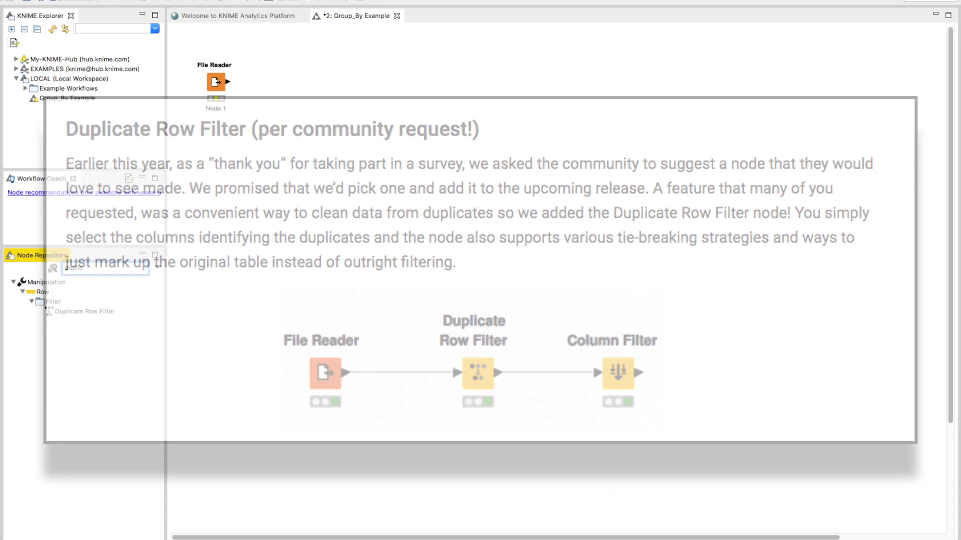
pyautogui.click(64, 314)
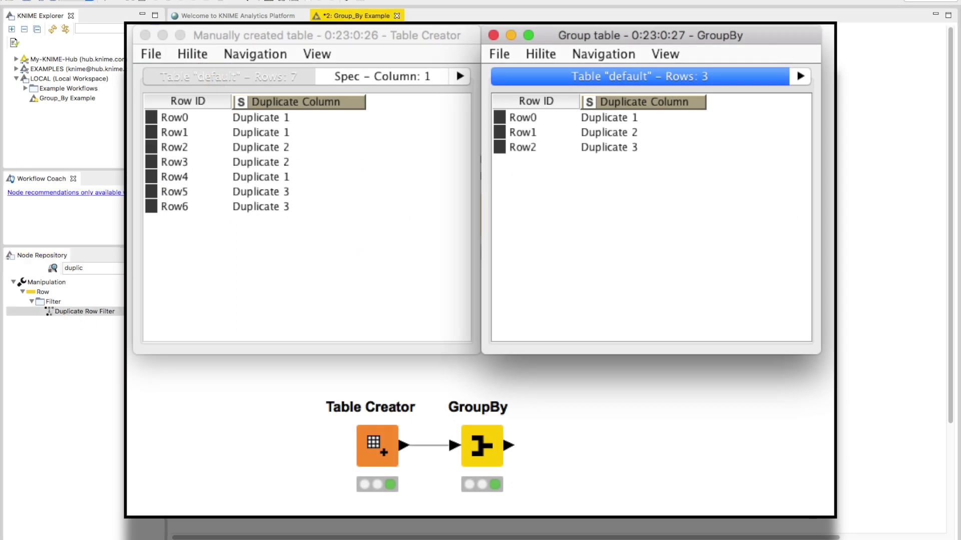
pyautogui.click(112, 272)
pyautogui.write('gr')
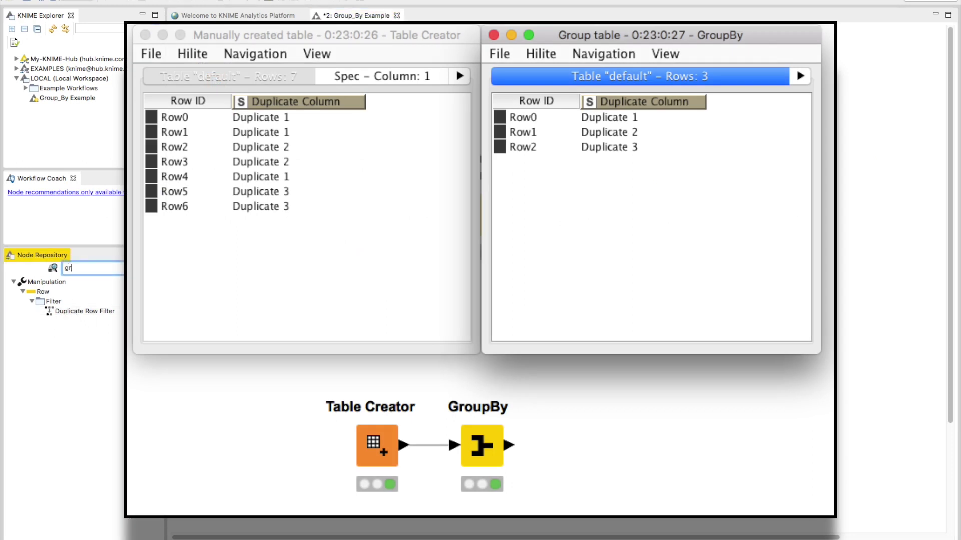
pyautogui.write('oup')
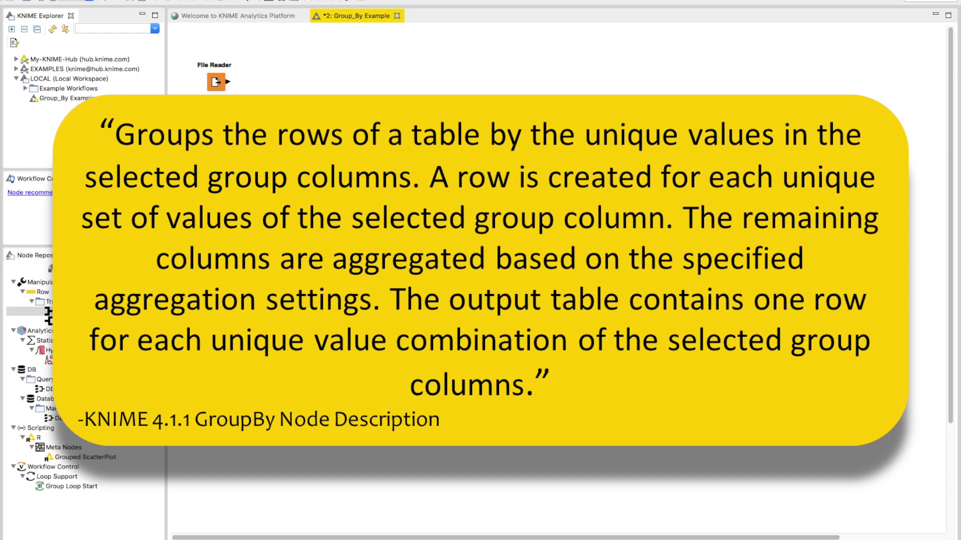
# - Reopen the File Reader settings and search the repository for 'row filter' and 'group' again
pyautogui.doubleClick(224, 88)
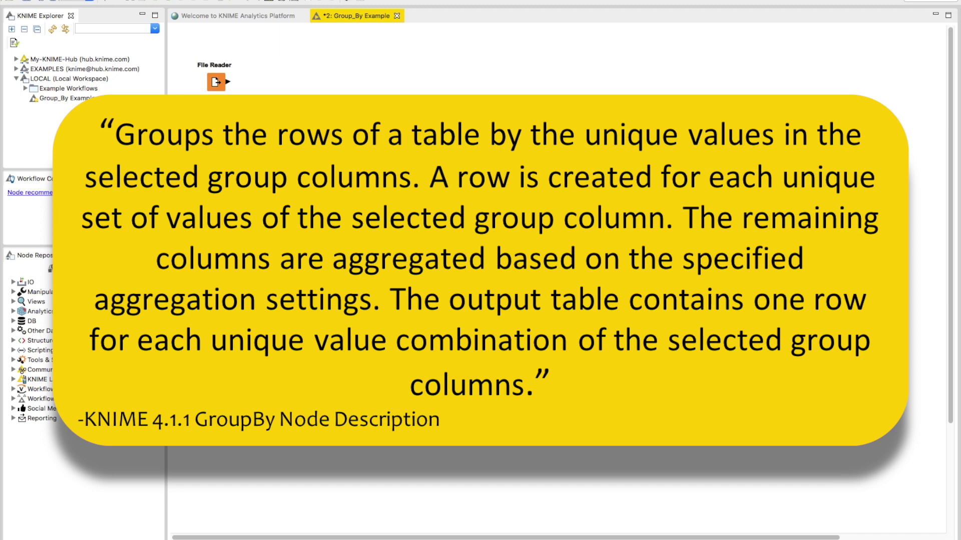
pyautogui.click(30, 268)
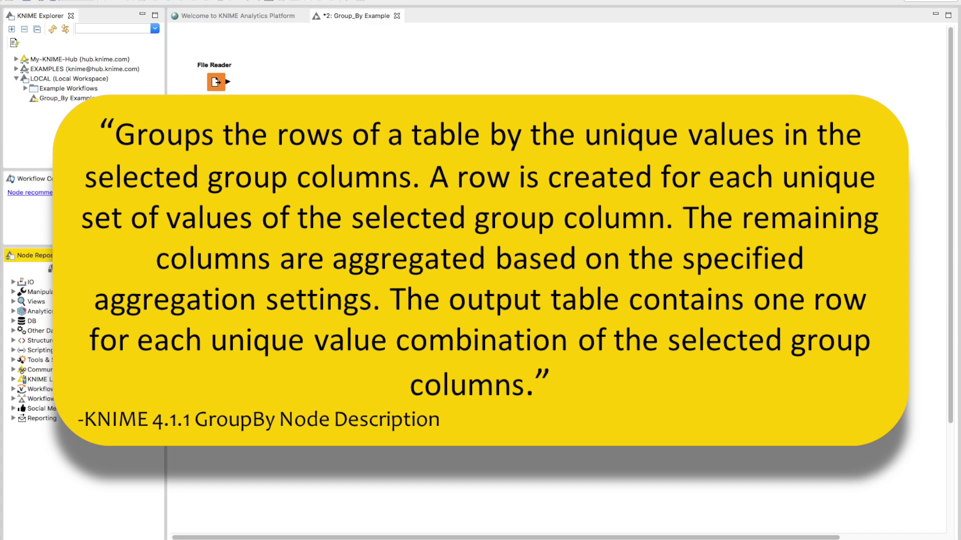
pyautogui.write('row filter')
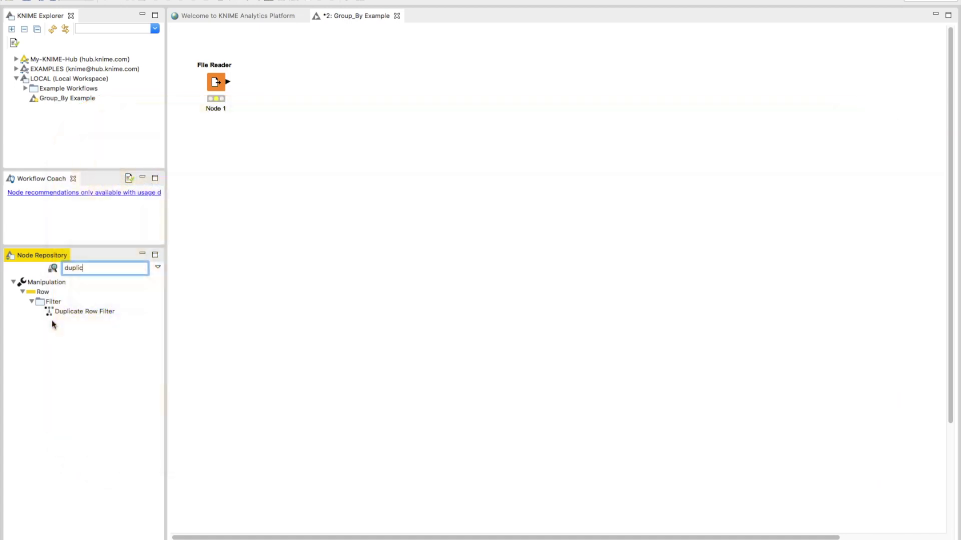
pyautogui.click(62, 312)
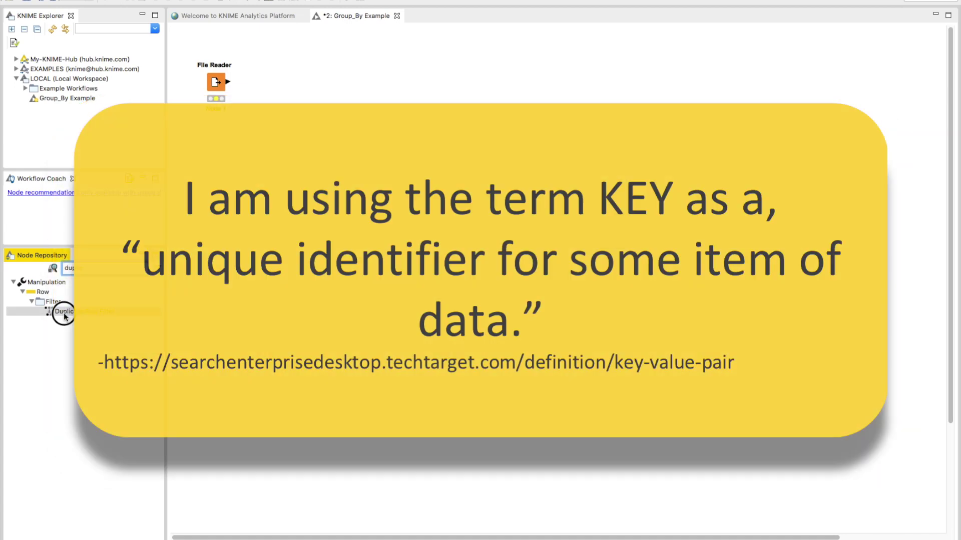
pyautogui.click(68, 269)
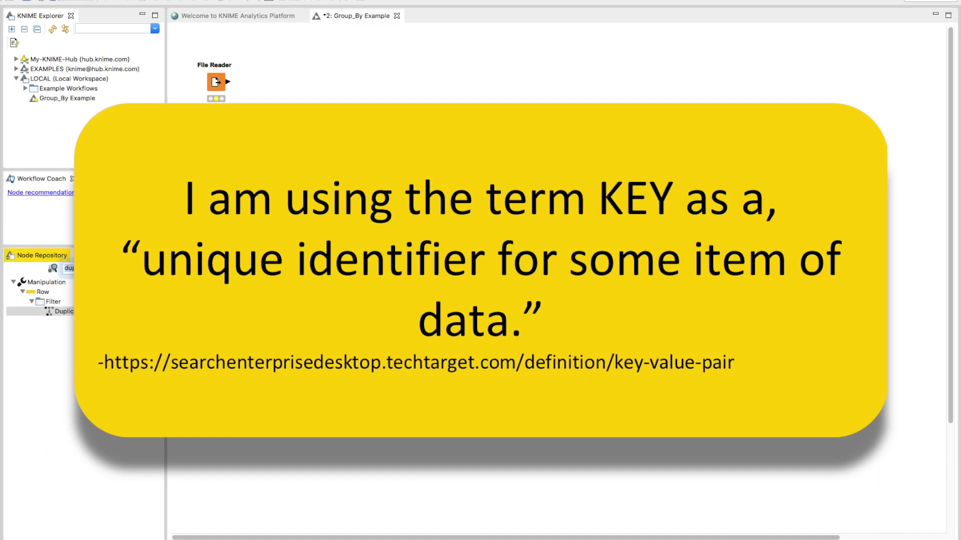
pyautogui.write('group')
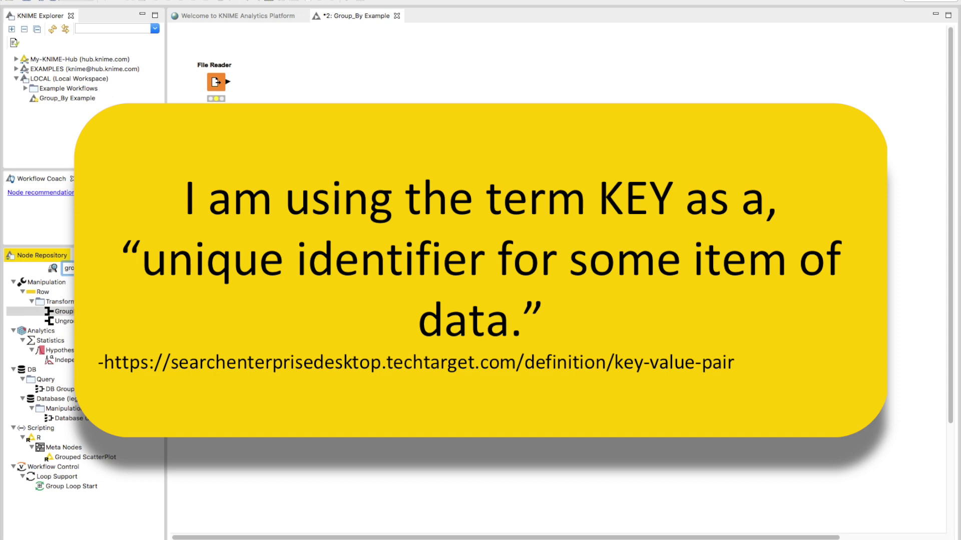
# - Drop a GroupBy node onto the canvas, open its settings, then close the dialog with OK
pyautogui.moveTo(63, 311); pyautogui.dragTo(420, 275)
pyautogui.doubleClick(420, 275)
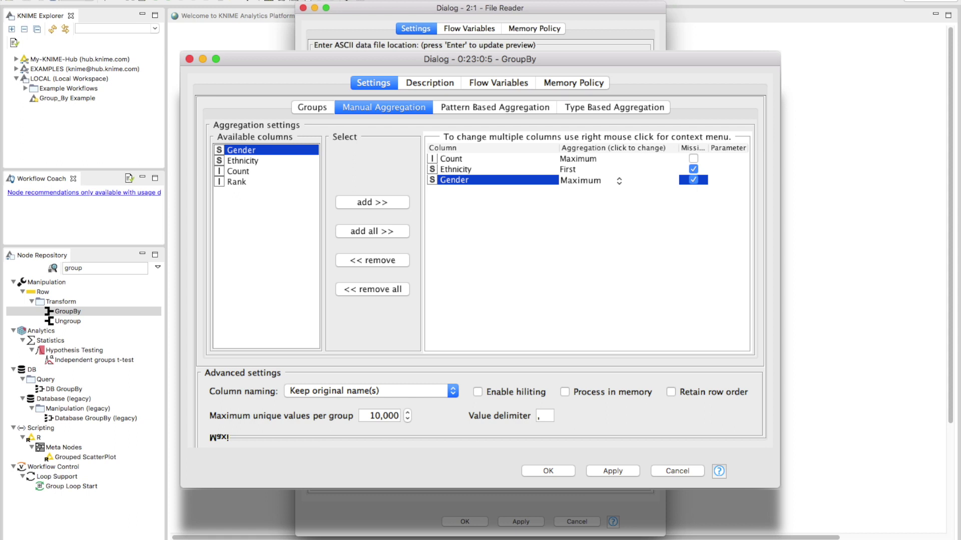
pyautogui.click(465, 522)
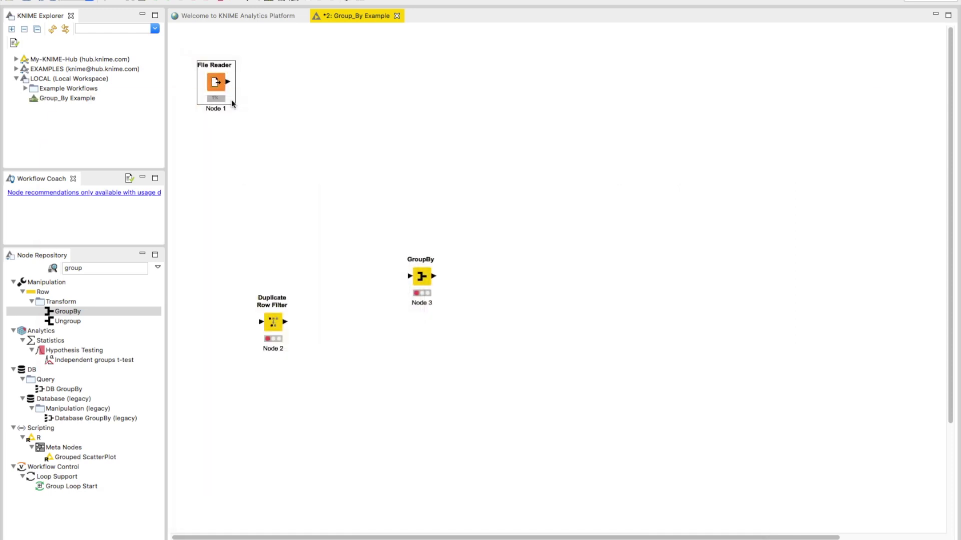
# - Reapply the File Reader settings with 'read column headers' enabled, confirming the node reset
pyautogui.press('F6')
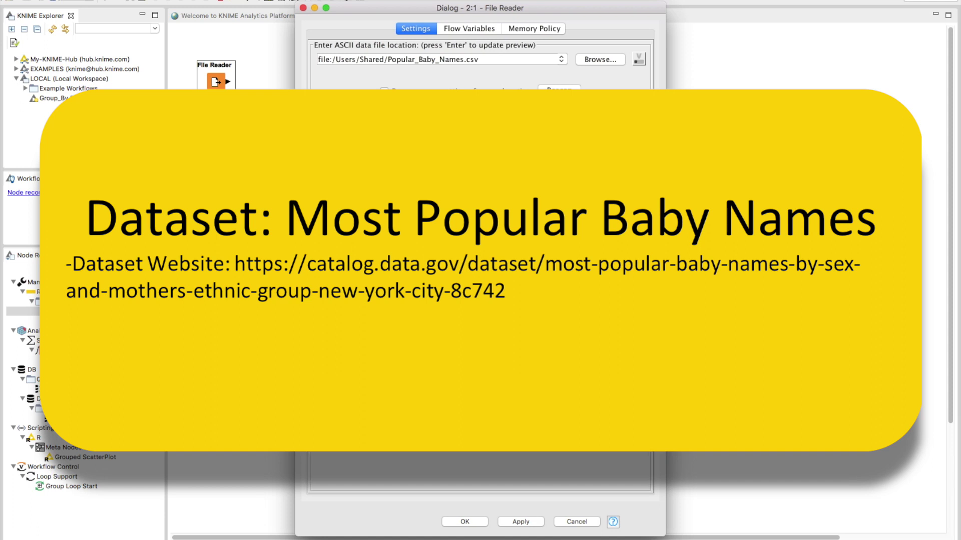
pyautogui.click(469, 521)
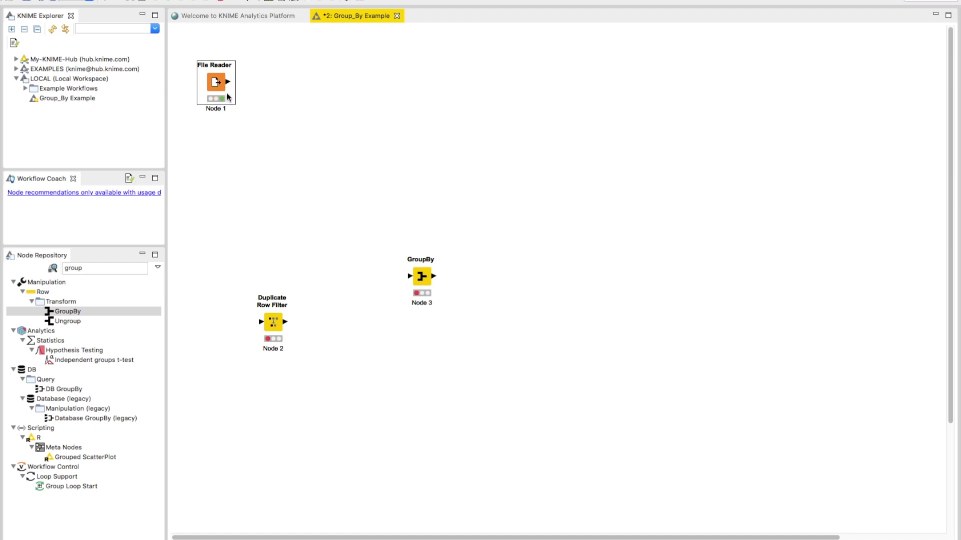
pyautogui.doubleClick(225, 97)
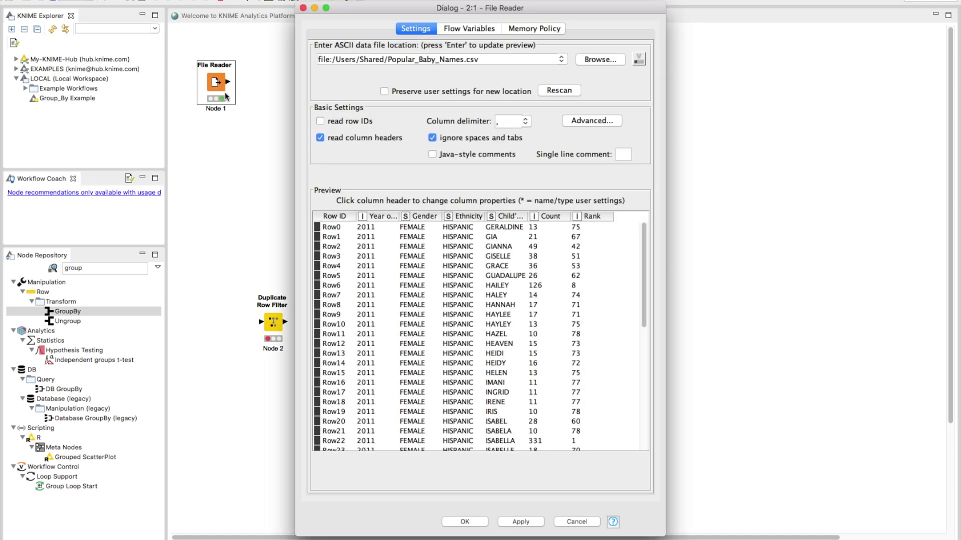
pyautogui.click(339, 139)
pyautogui.click(320, 141)
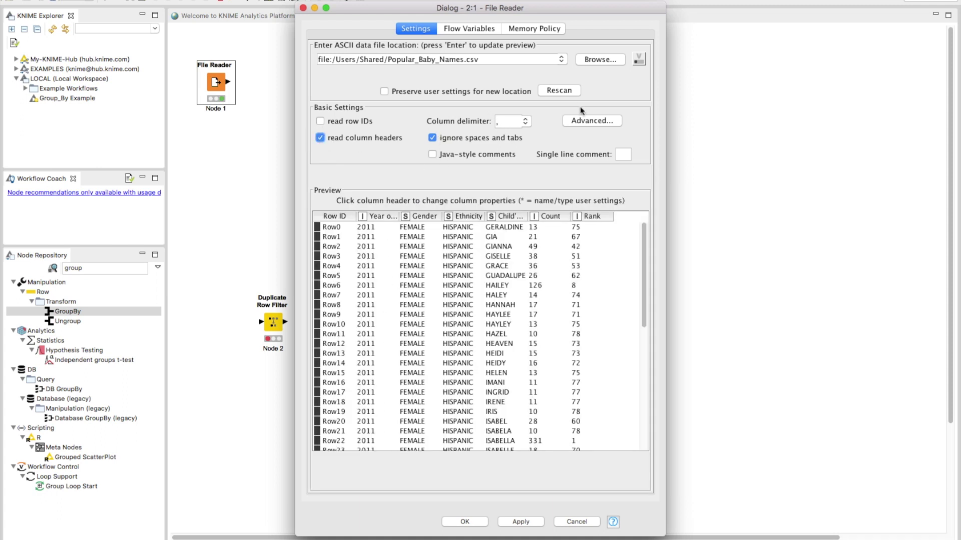
pyautogui.click(466, 521)
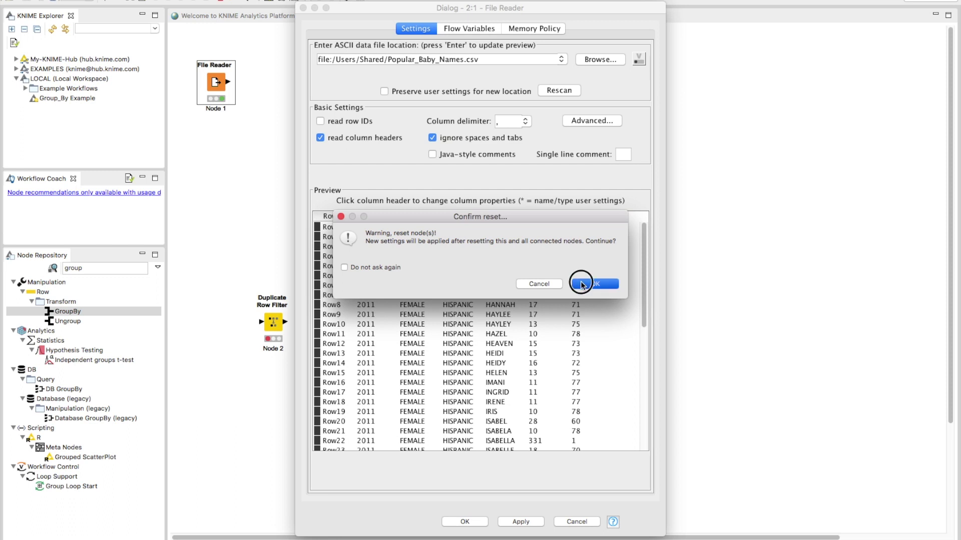
pyautogui.click(582, 284)
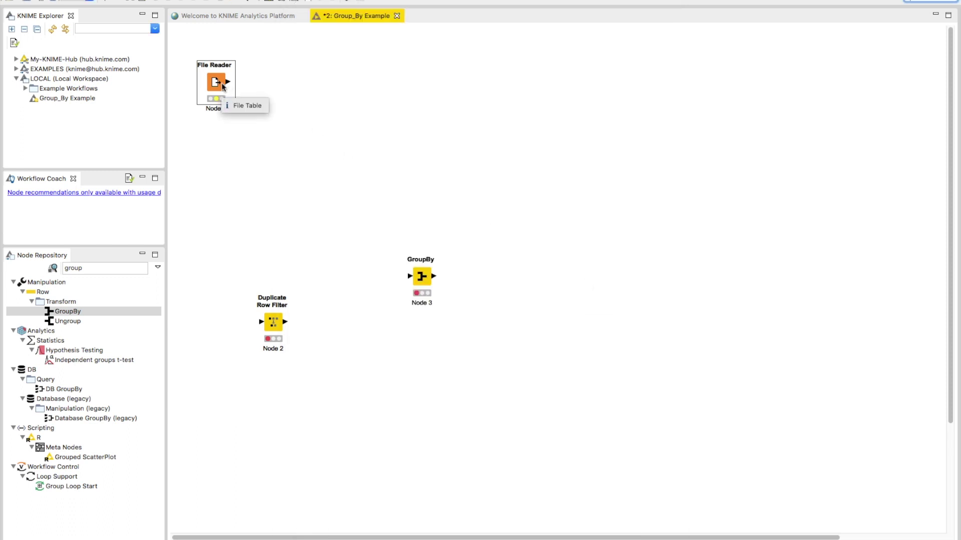
pyautogui.rightClick(221, 86)
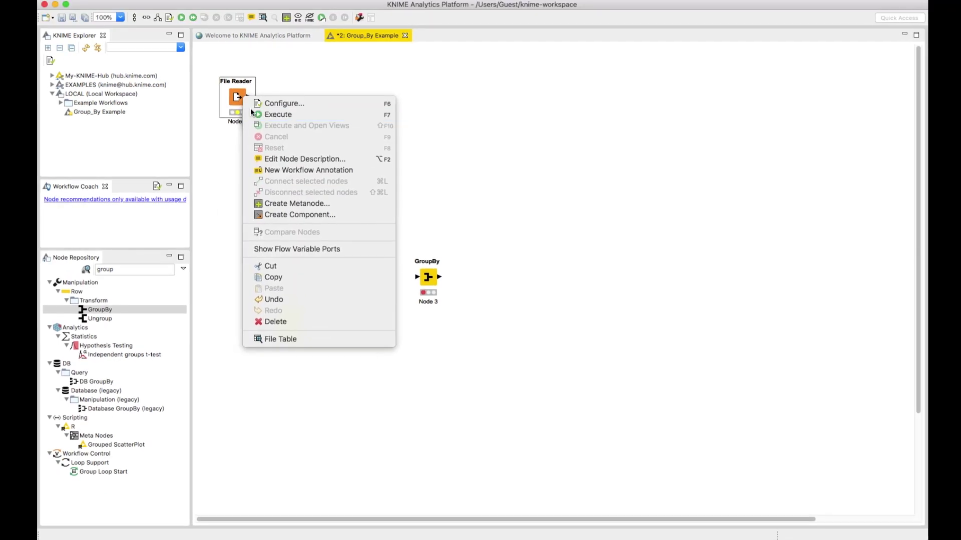
# - Execute the File Reader and relabel it from 'Node 1' to 'Baby Names Data'
pyautogui.click(263, 100)
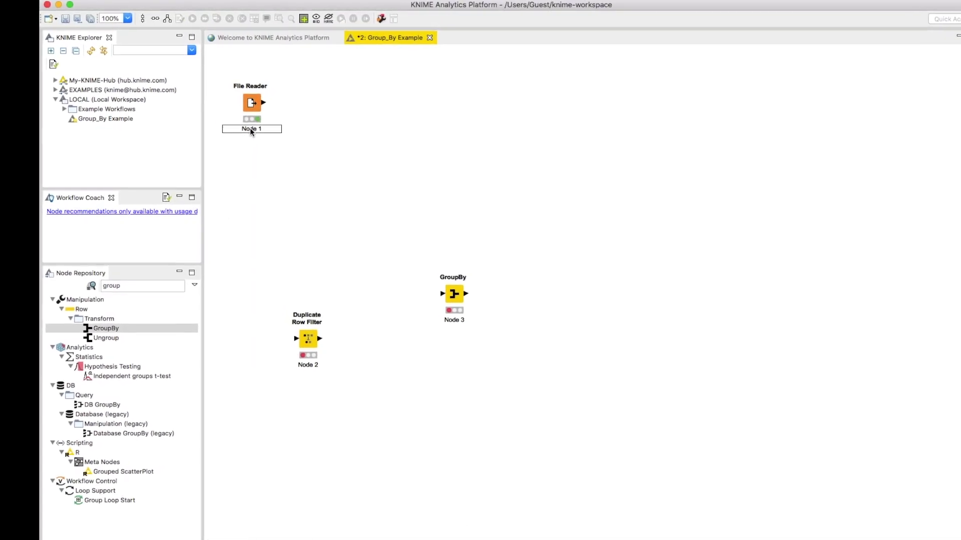
pyautogui.click(241, 124)
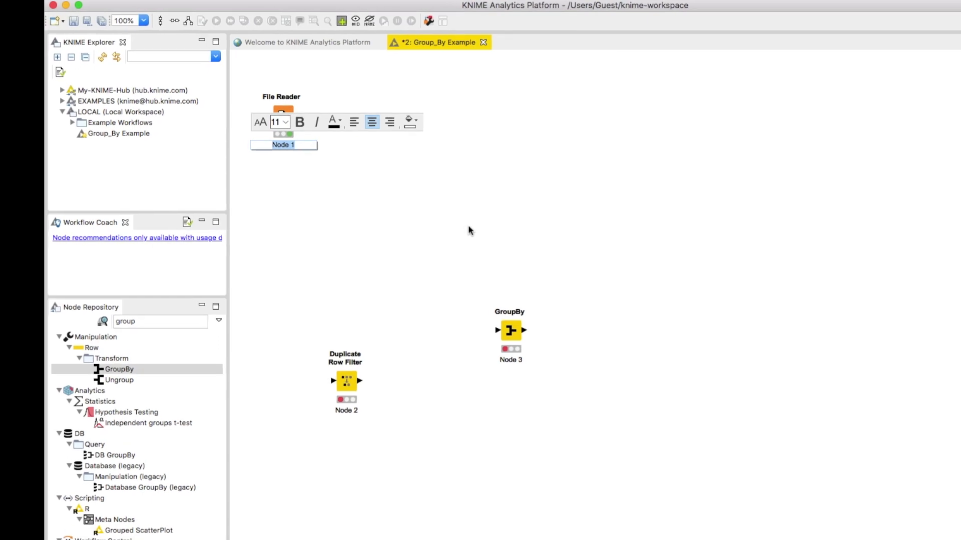
pyautogui.write('Baby Names Data')
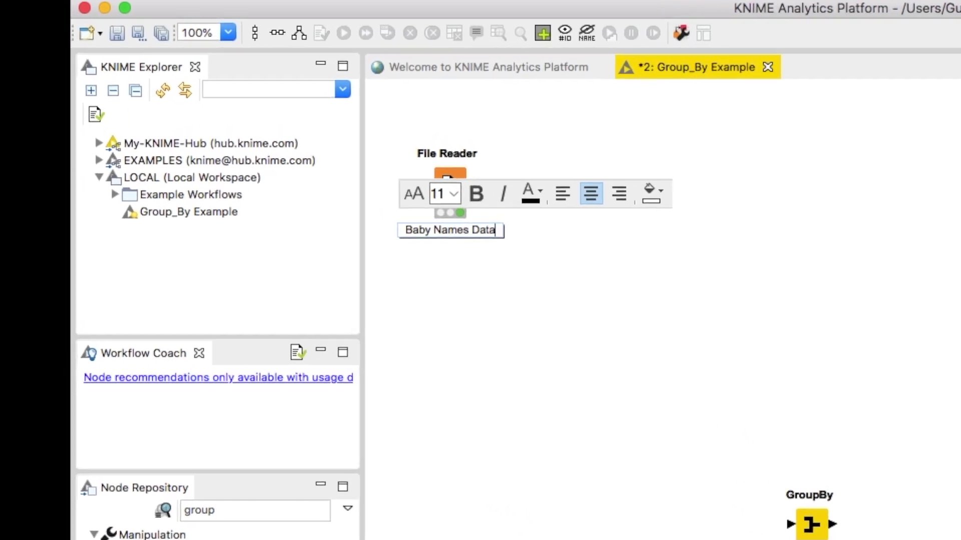
pyautogui.press('Return')
pyautogui.press('BackSpace')
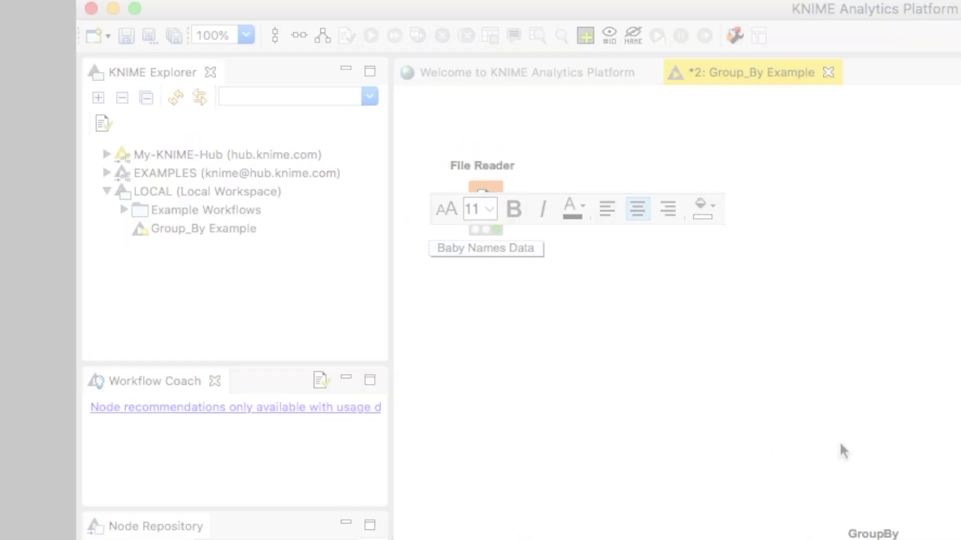
pyautogui.click(840, 450)
# - Inspect the File Reader output table (19418 rows, 6 columns), then close it
pyautogui.rightClick(238, 95)
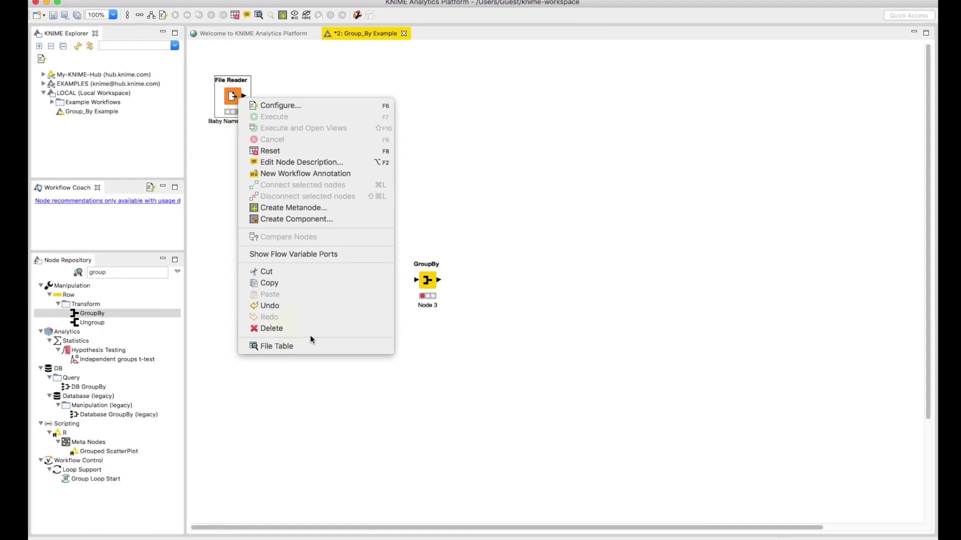
pyautogui.click(309, 347)
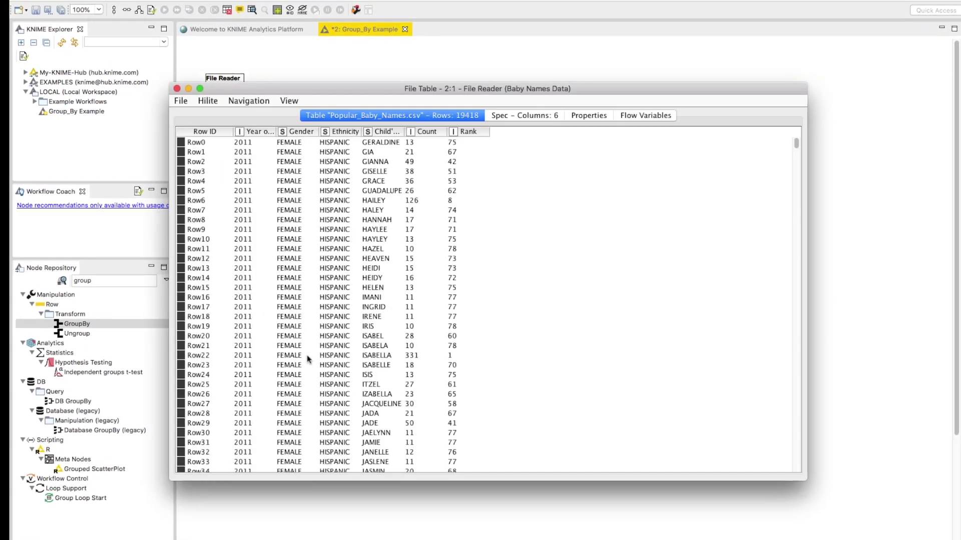
pyautogui.moveTo(619, 90); pyautogui.dragTo(687, 68)
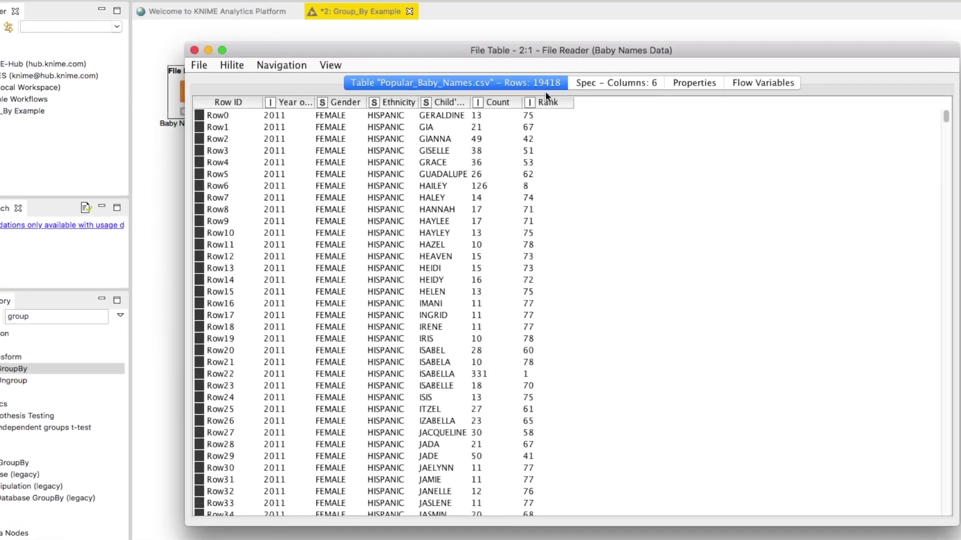
pyautogui.click(539, 97)
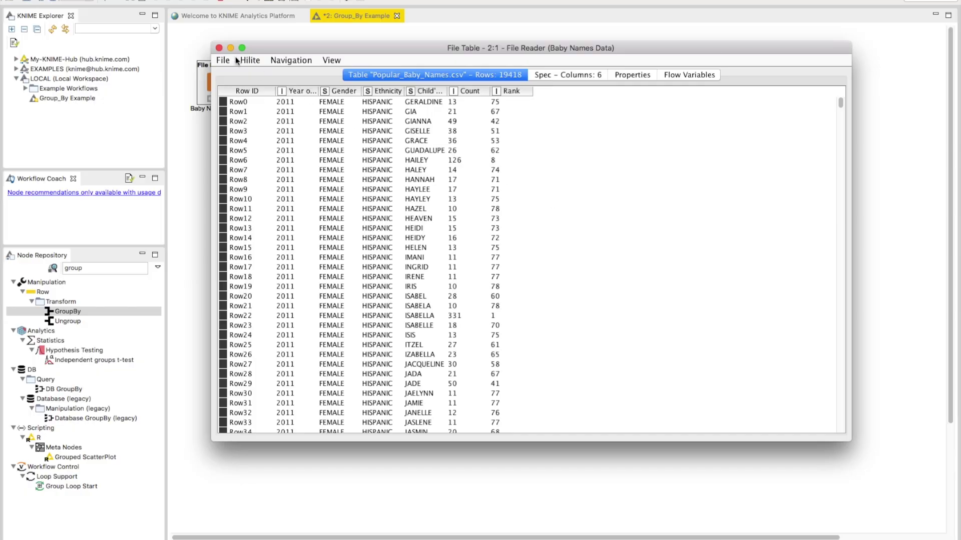
pyautogui.click(219, 48)
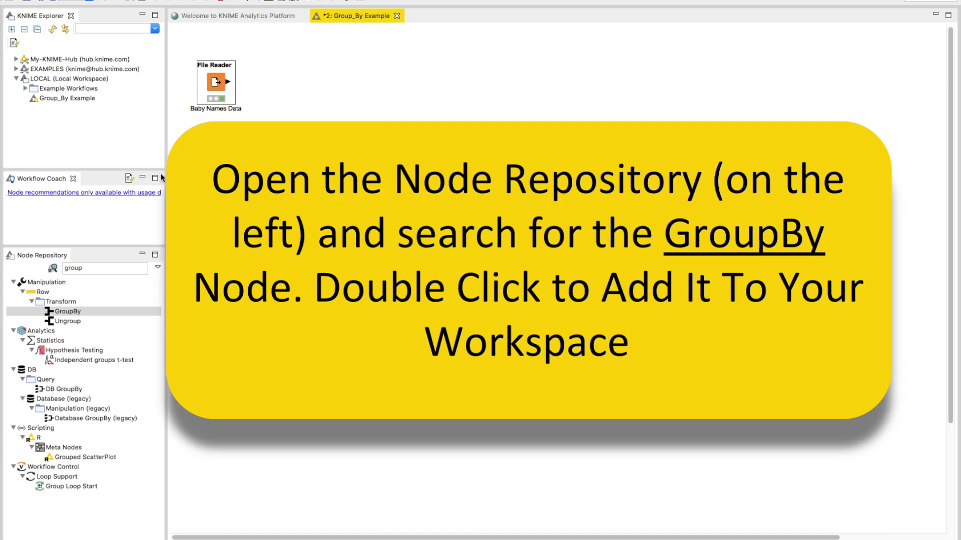
# - Add a GroupBy node after Baby Names Data and open its configuration dialog
pyautogui.doubleClick(67, 311)
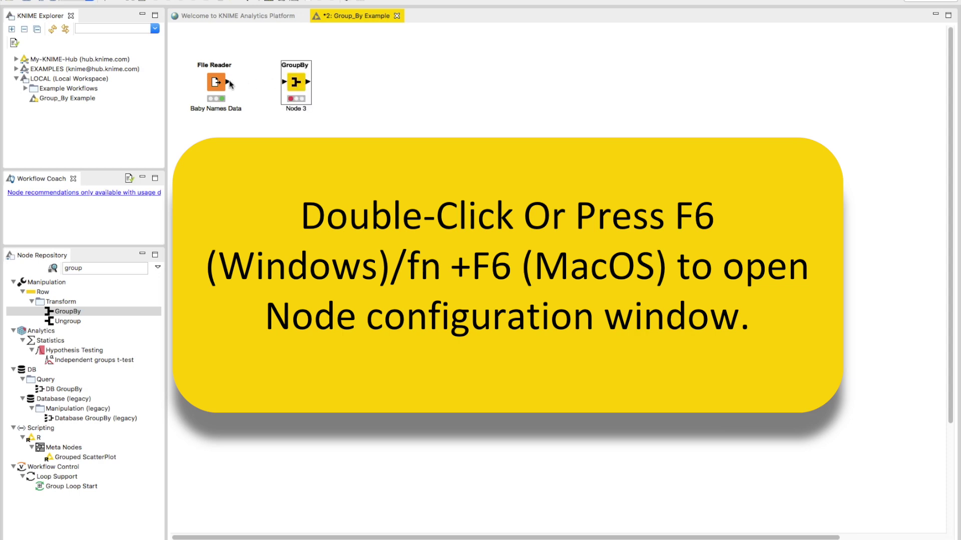
pyautogui.doubleClick(295, 84)
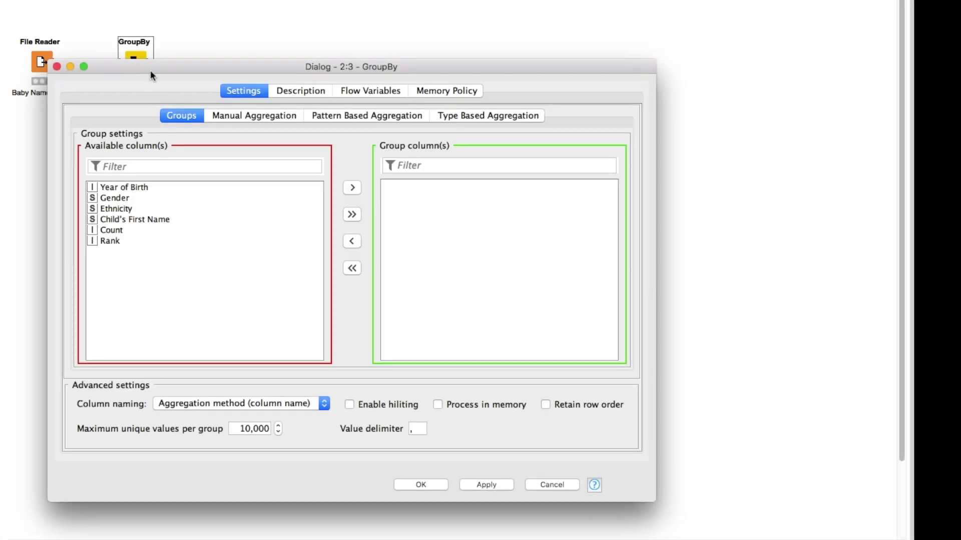
pyautogui.moveTo(150, 75); pyautogui.dragTo(288, 64)
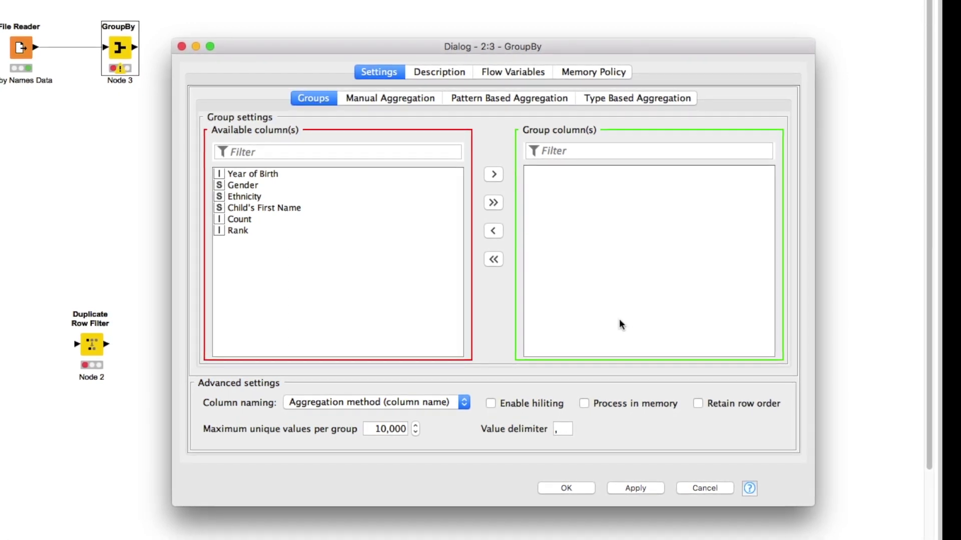
# - Move Child's First Name into the GroupBy grouping columns, trying both the > button and double-click
pyautogui.click(279, 208)
pyautogui.doubleClick(279, 208)
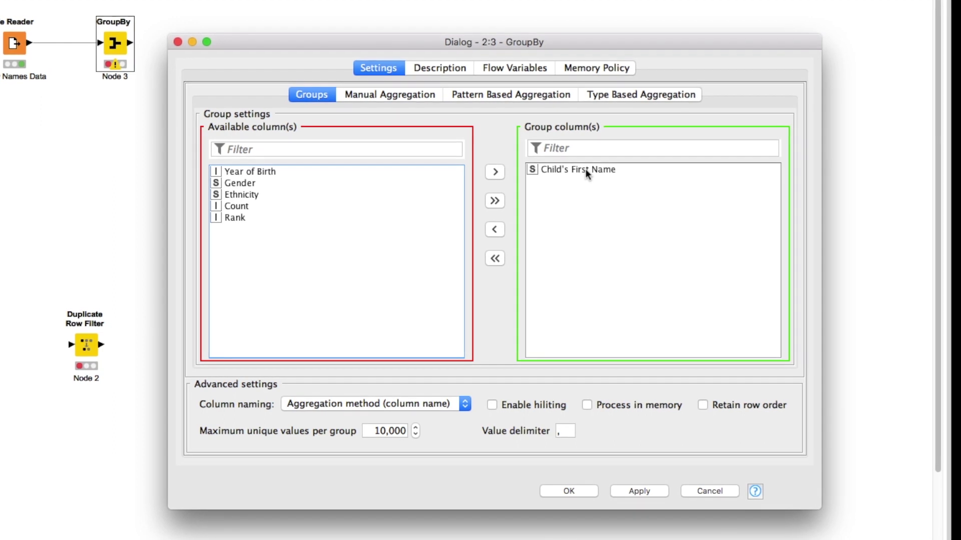
pyautogui.doubleClick(584, 169)
pyautogui.click(289, 207)
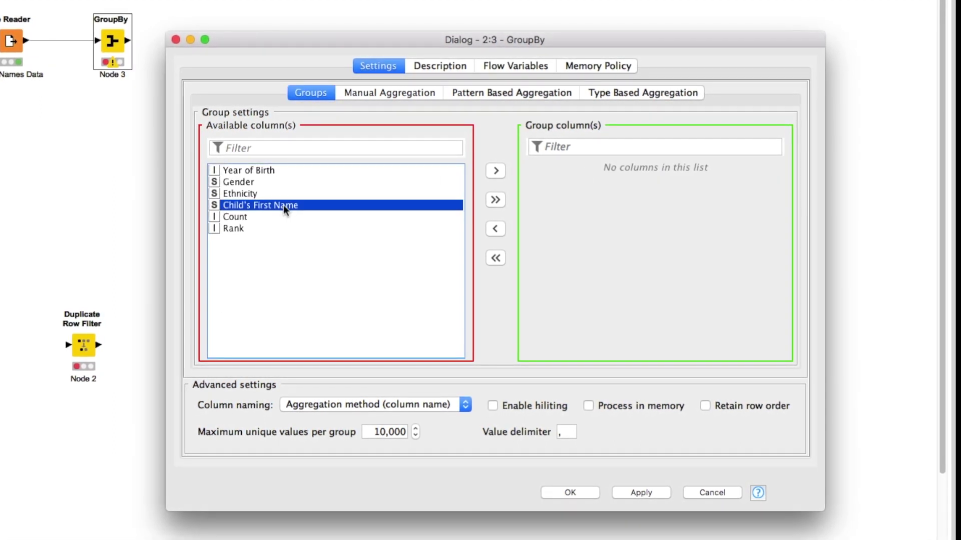
pyautogui.click(500, 173)
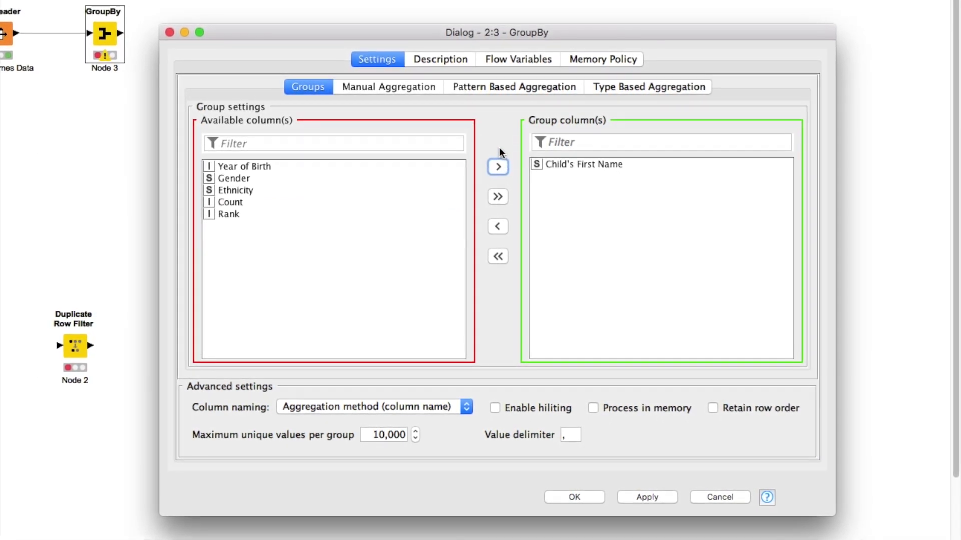
pyautogui.click(557, 165)
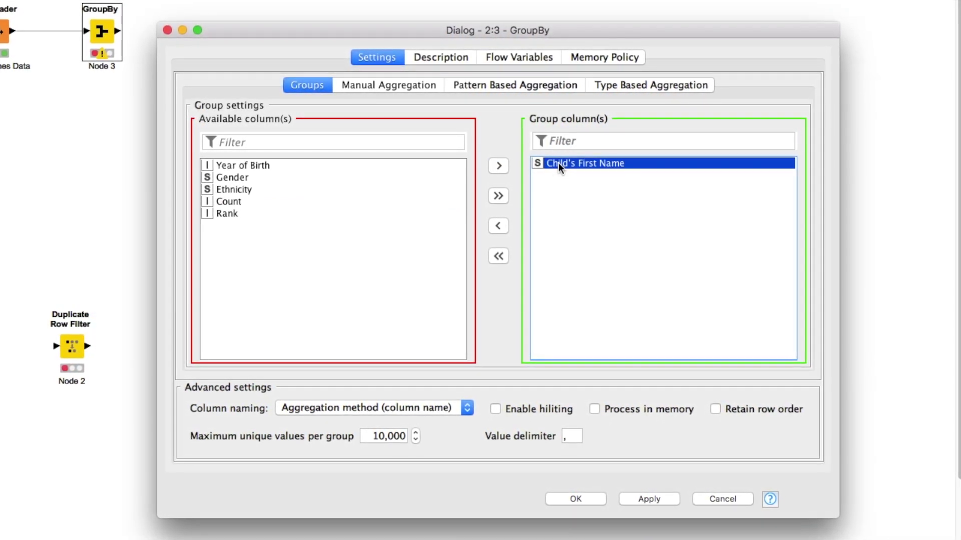
pyautogui.doubleClick(557, 163)
pyautogui.click(240, 203)
pyautogui.doubleClick(241, 204)
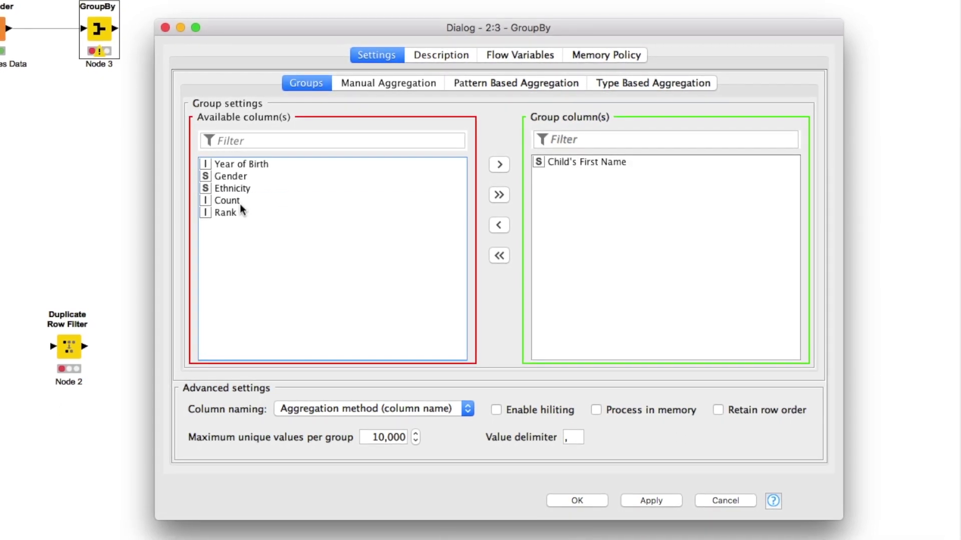
# - Clear the grouping list, re-add only Child's First Name, and confirm with OK
pyautogui.click(493, 257)
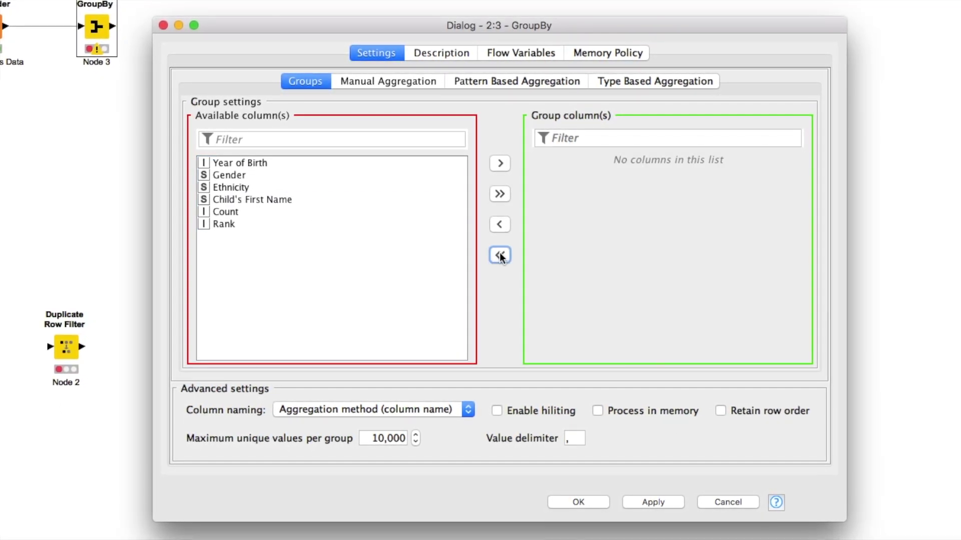
pyautogui.click(500, 195)
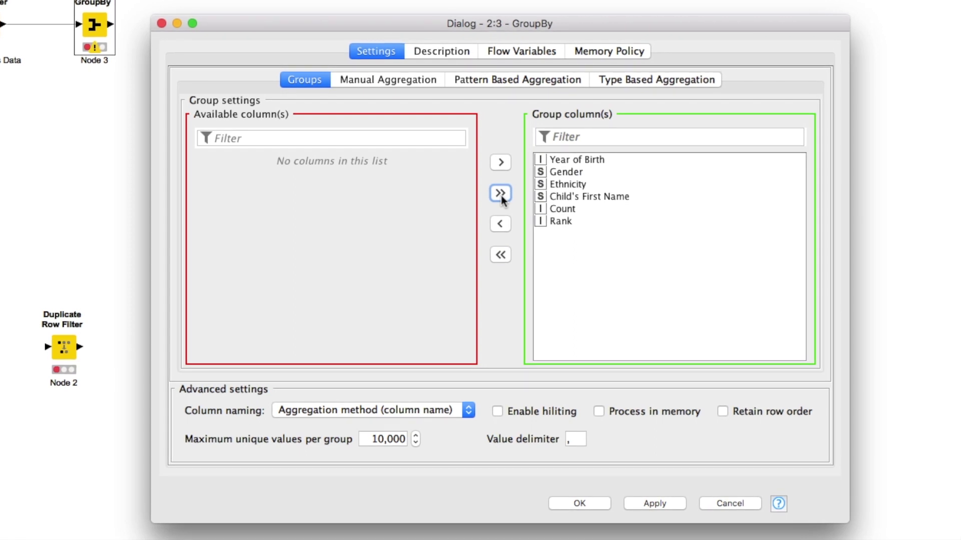
pyautogui.click(501, 257)
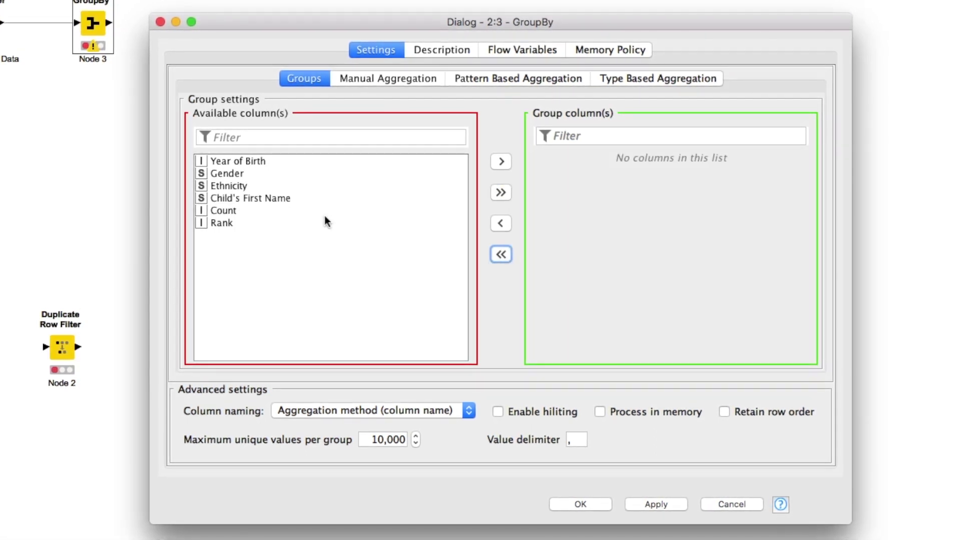
pyautogui.doubleClick(272, 198)
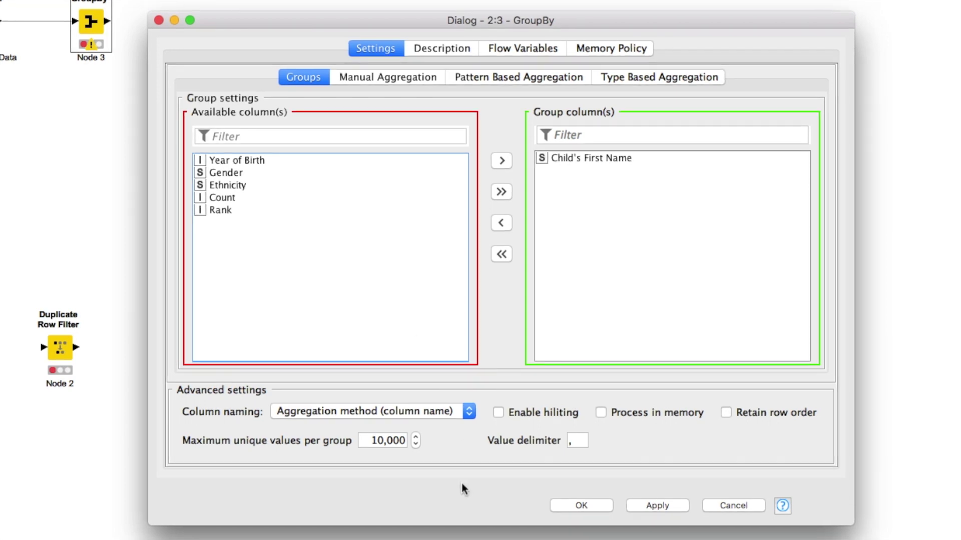
pyautogui.click(597, 508)
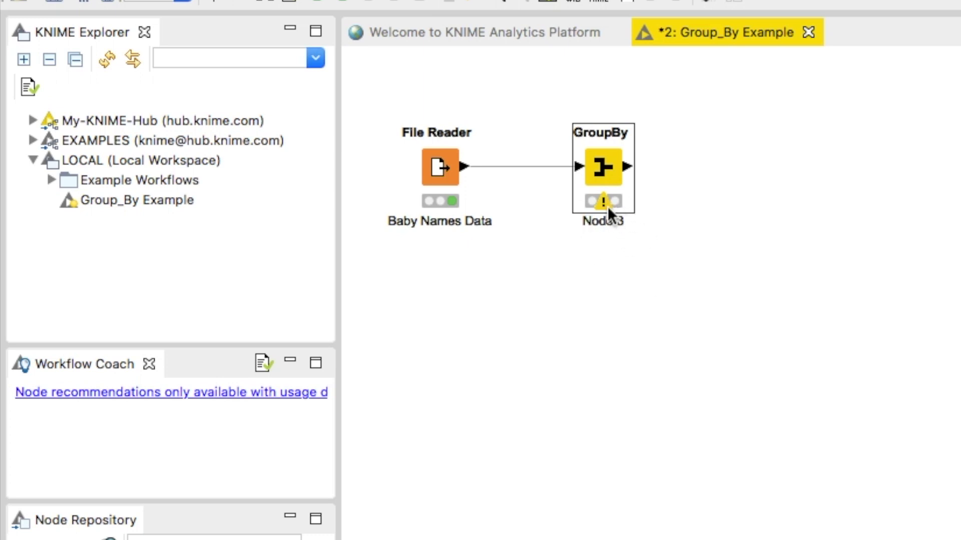
pyautogui.moveTo(605, 205)
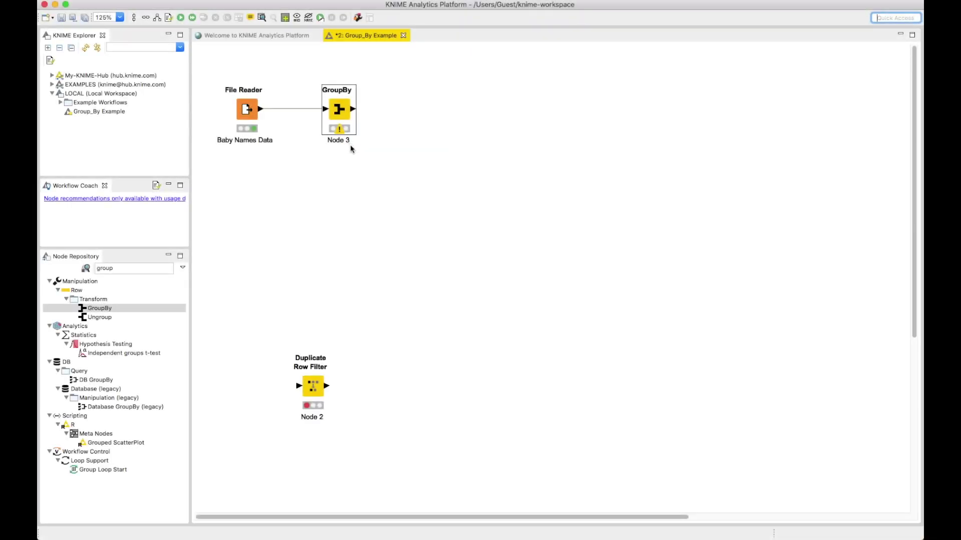
# - Execute the GroupBy node from its context menu
pyautogui.rightClick(348, 118)
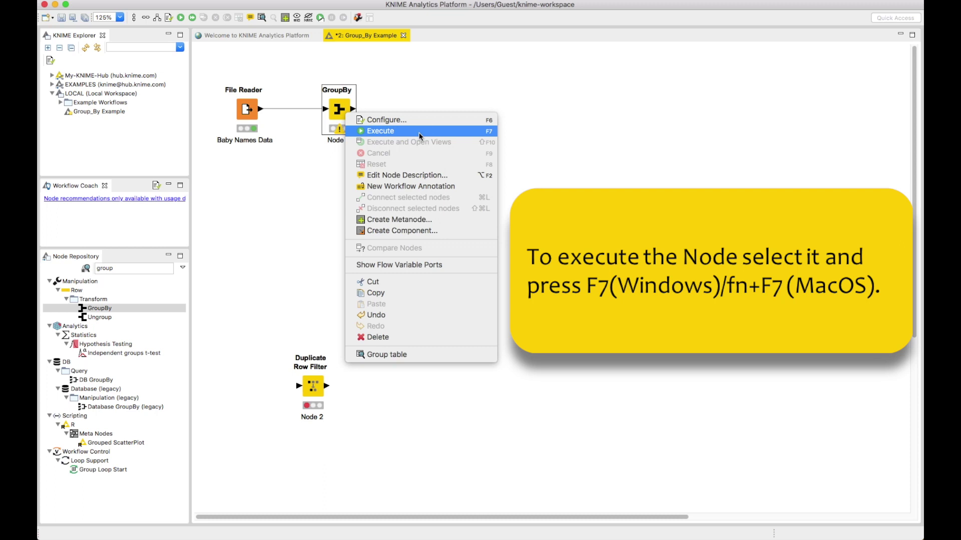
pyautogui.click(419, 133)
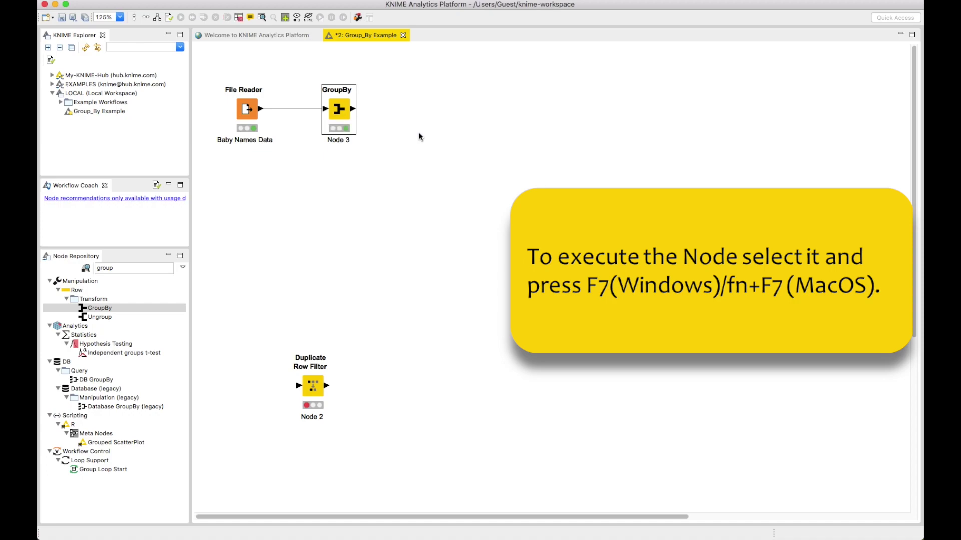
# - Open the GroupBy output table, widen the Child's First Name column, and scroll through the 3021 rows
pyautogui.rightClick(344, 109)
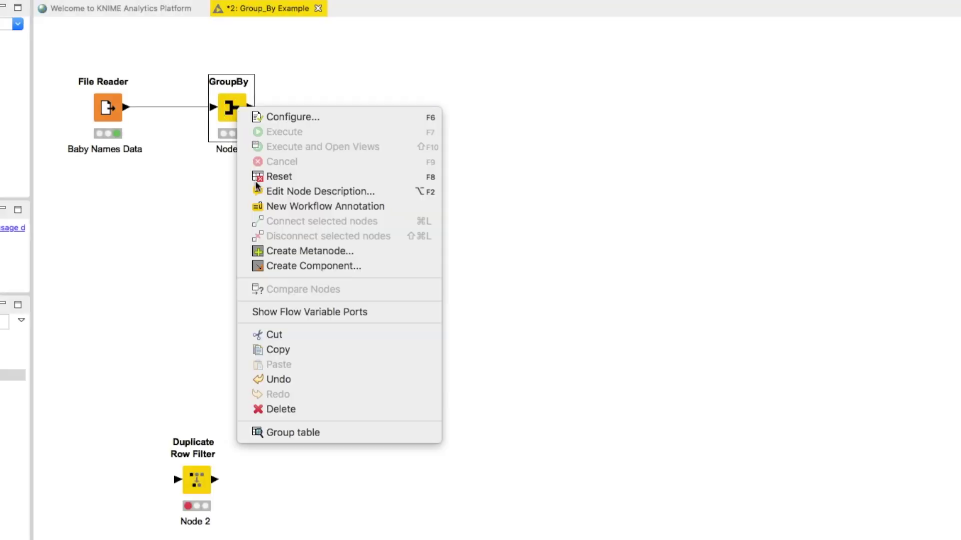
pyautogui.click(344, 433)
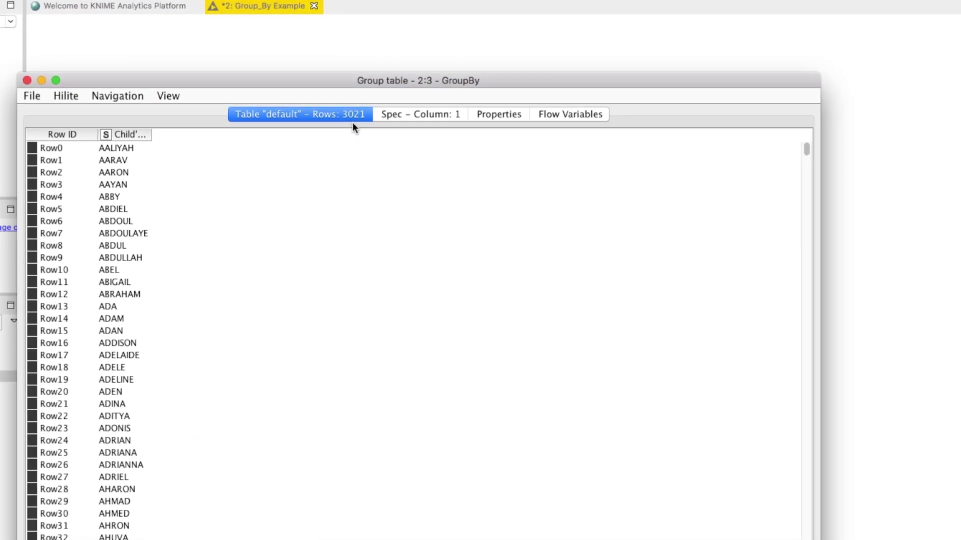
pyautogui.moveTo(333, 83); pyautogui.dragTo(426, 66)
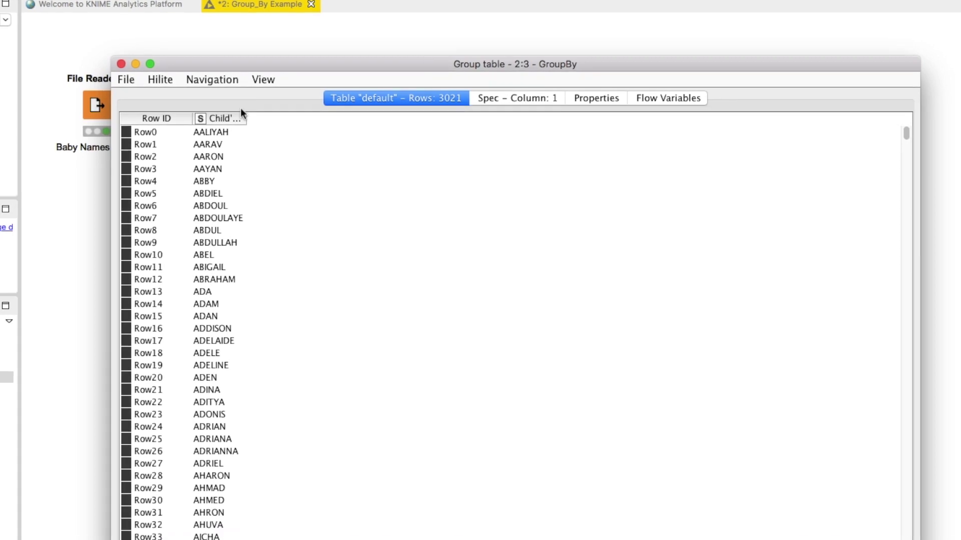
pyautogui.moveTo(246, 117); pyautogui.dragTo(307, 131)
pyautogui.scroll(-20, 274, 266)
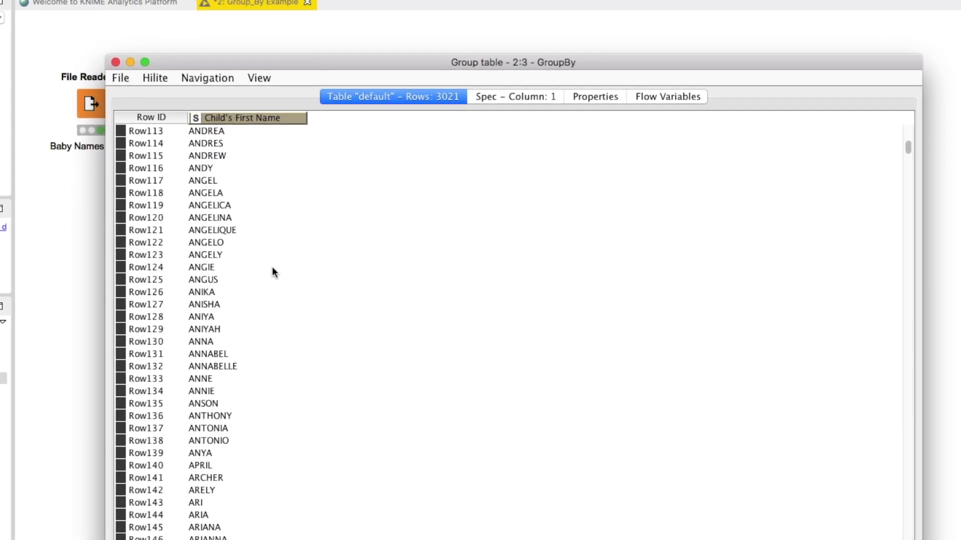
pyautogui.scroll(-20, 272, 266)
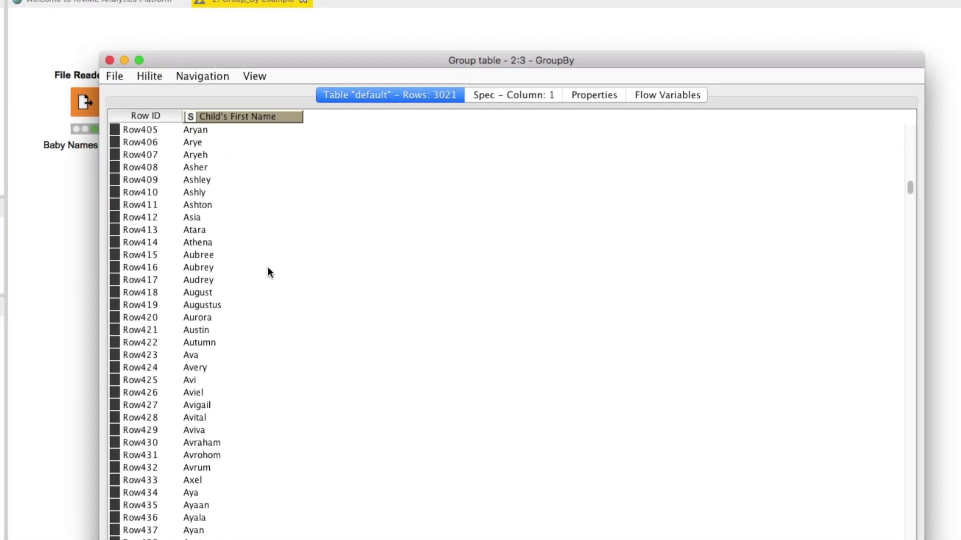
pyautogui.scroll(-20, 268, 270)
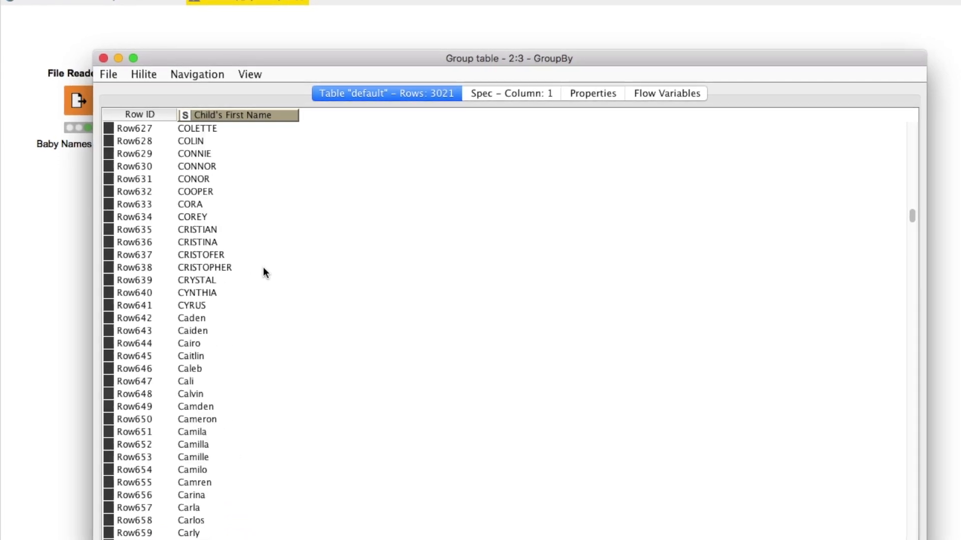
pyautogui.scroll(-8, 263, 270)
pyautogui.scroll(15, 260, 272)
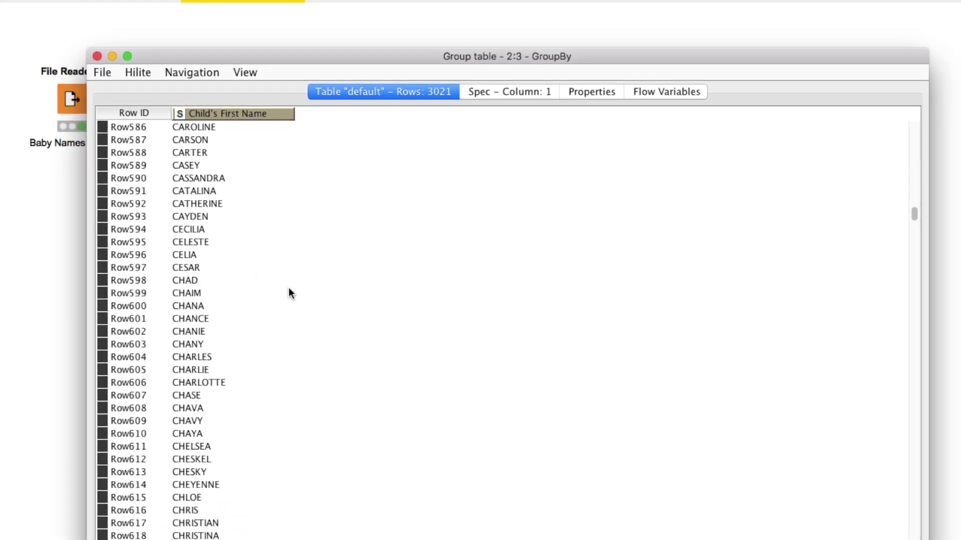
# - Select blocks of similar names in the output, such as AHMED to ALEENA
pyautogui.moveTo(914, 214); pyautogui.dragTo(549, 122)
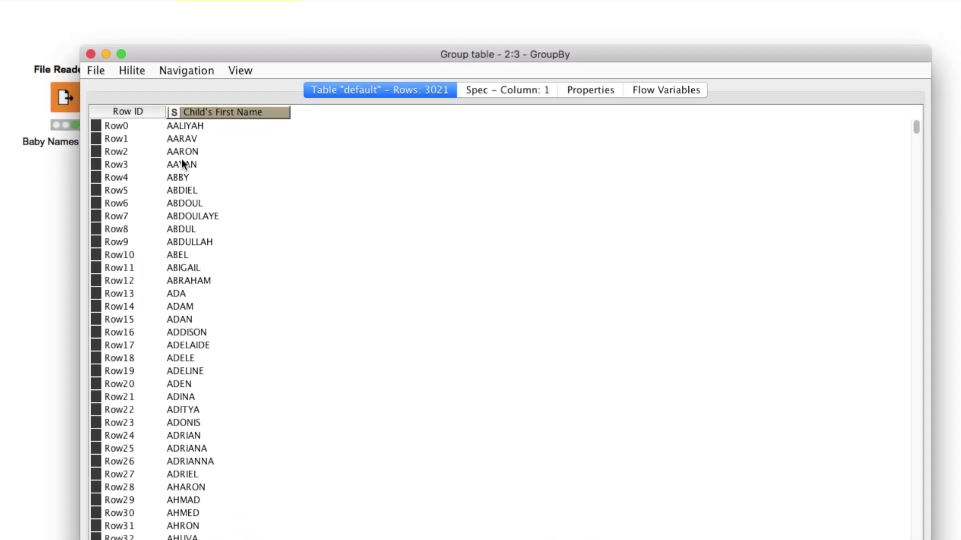
pyautogui.moveTo(209, 125); pyautogui.dragTo(221, 427)
pyautogui.scroll(-8, 224, 400)
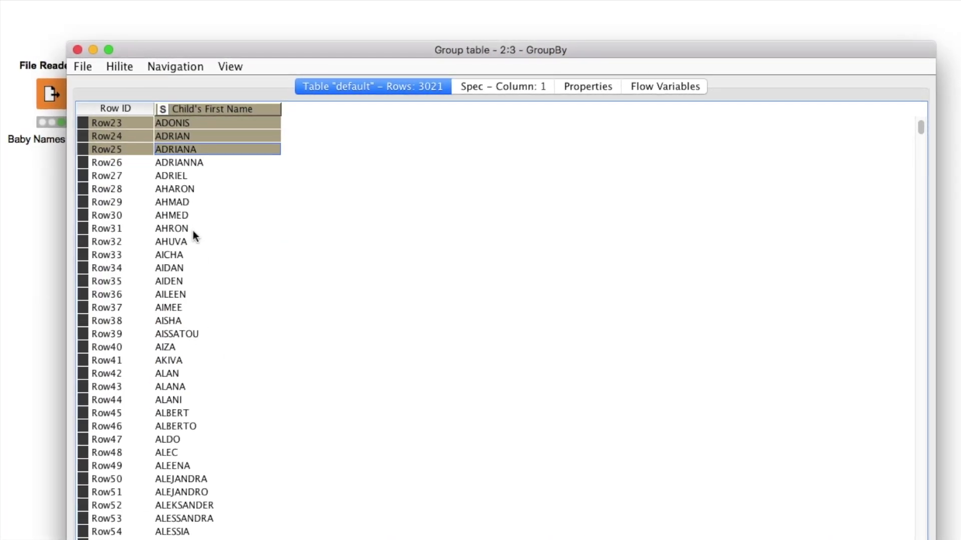
pyautogui.moveTo(193, 216); pyautogui.dragTo(213, 469)
pyautogui.scroll(-15, 197, 416)
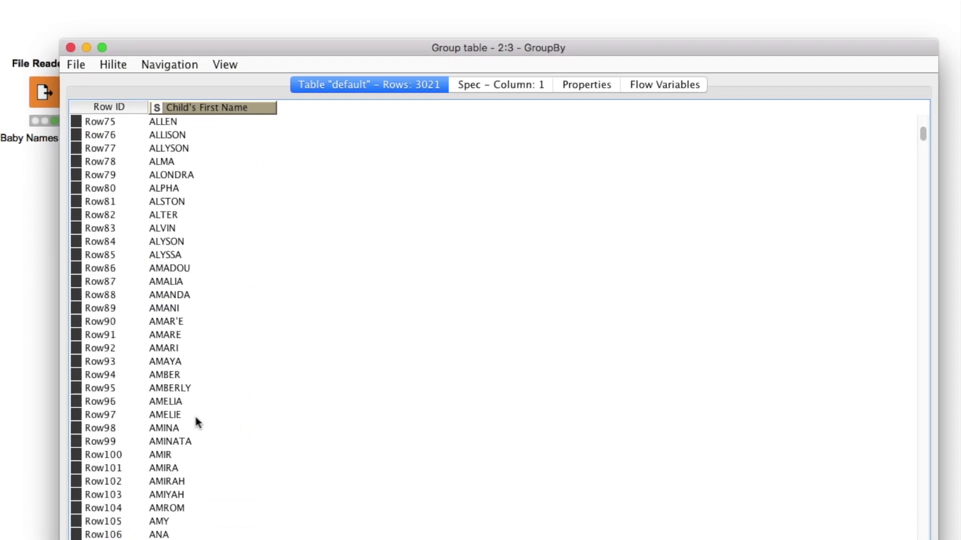
pyautogui.scroll(-20, 195, 417)
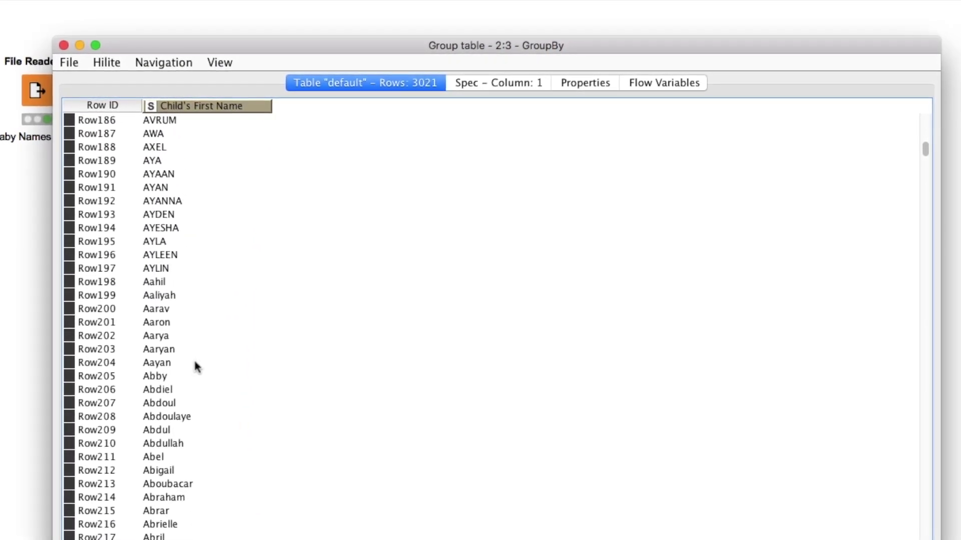
pyautogui.scroll(-1, 190, 367)
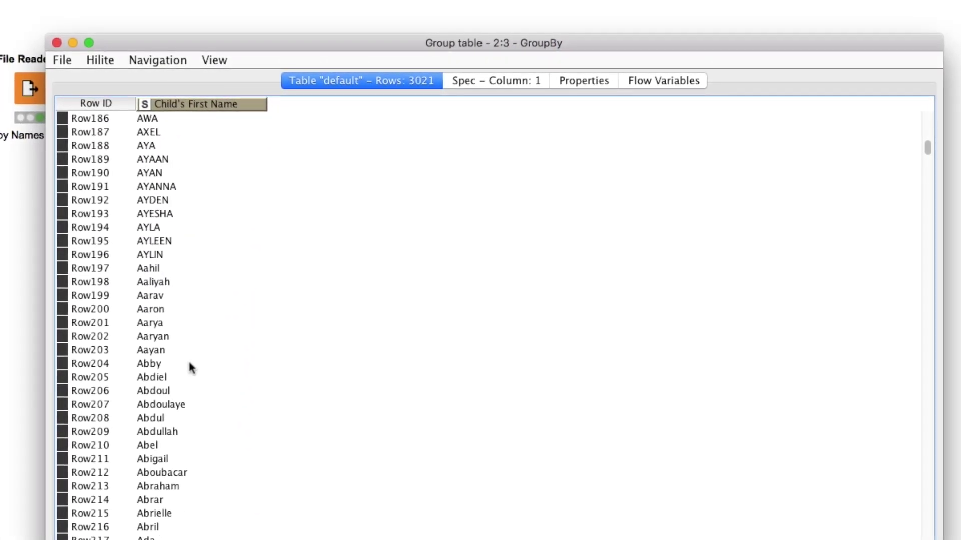
pyautogui.scroll(-8, 189, 366)
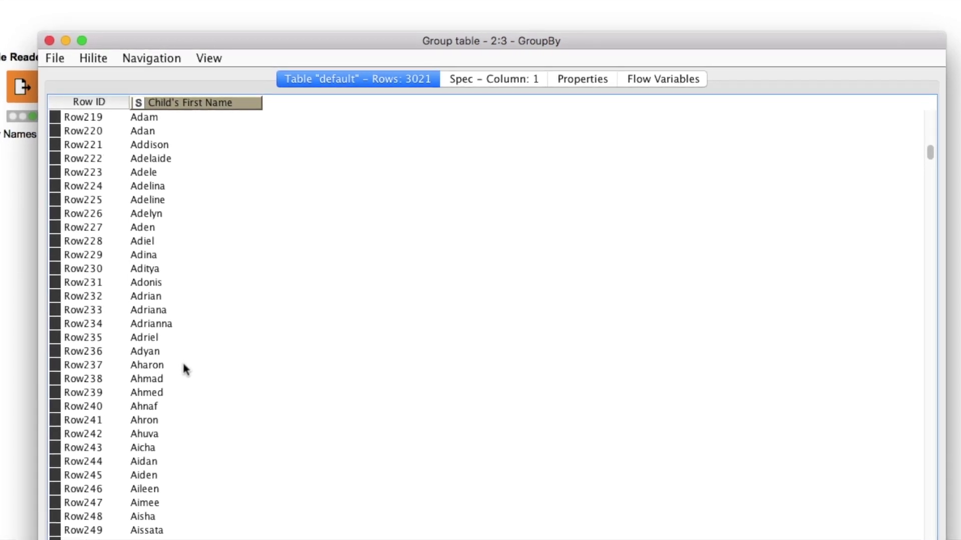
pyautogui.scroll(-1, 183, 366)
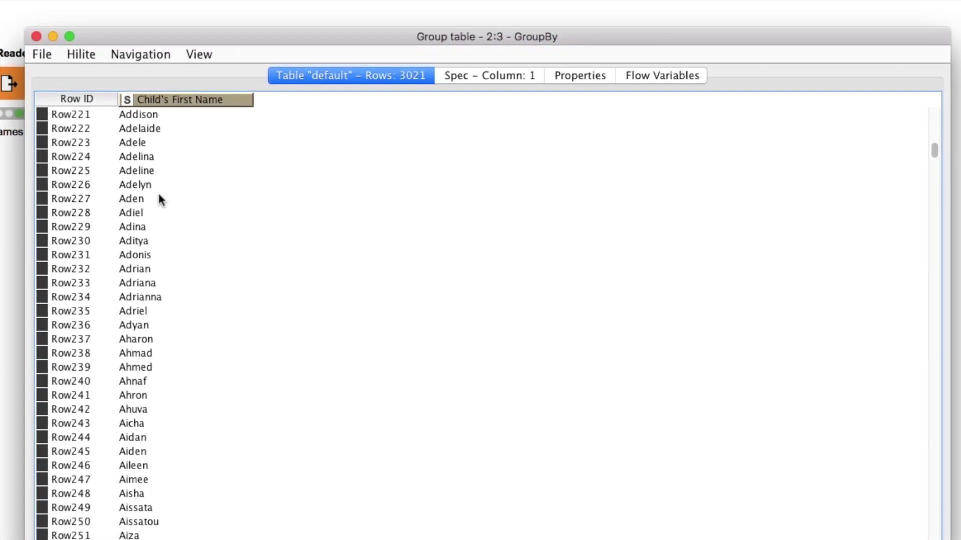
pyautogui.moveTo(158, 199); pyautogui.dragTo(156, 315)
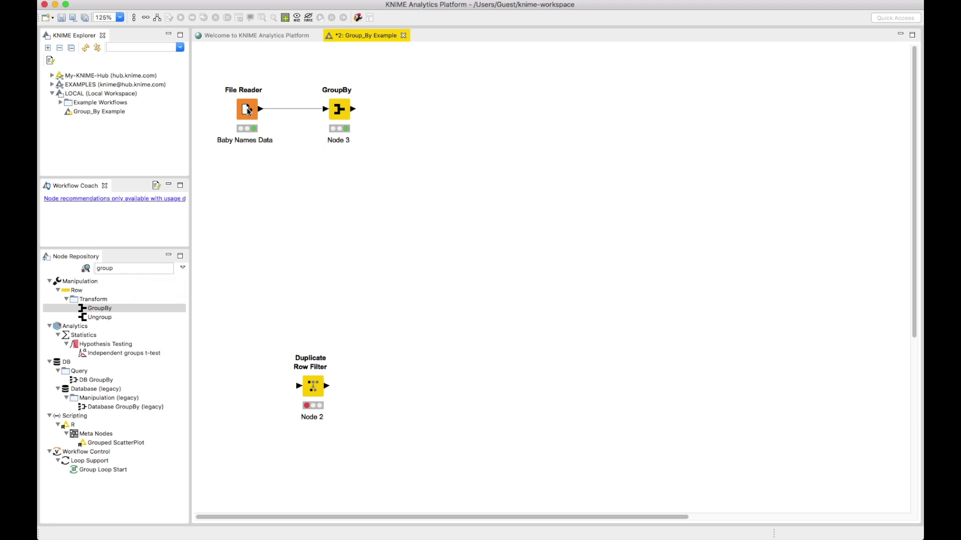
# - Drop a String Manipulation node onto the link between File Reader and GroupBy
pyautogui.doubleClick(125, 268)
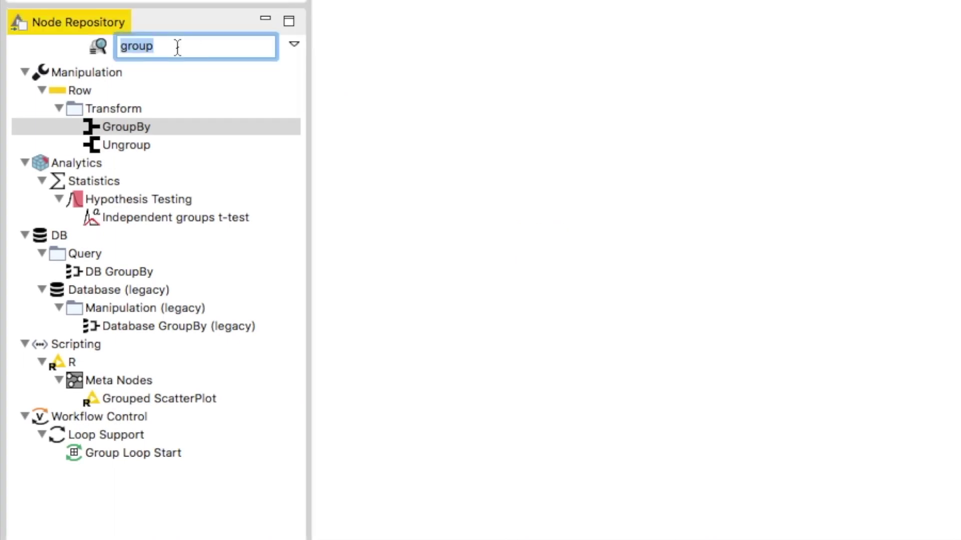
pyautogui.write('string m')
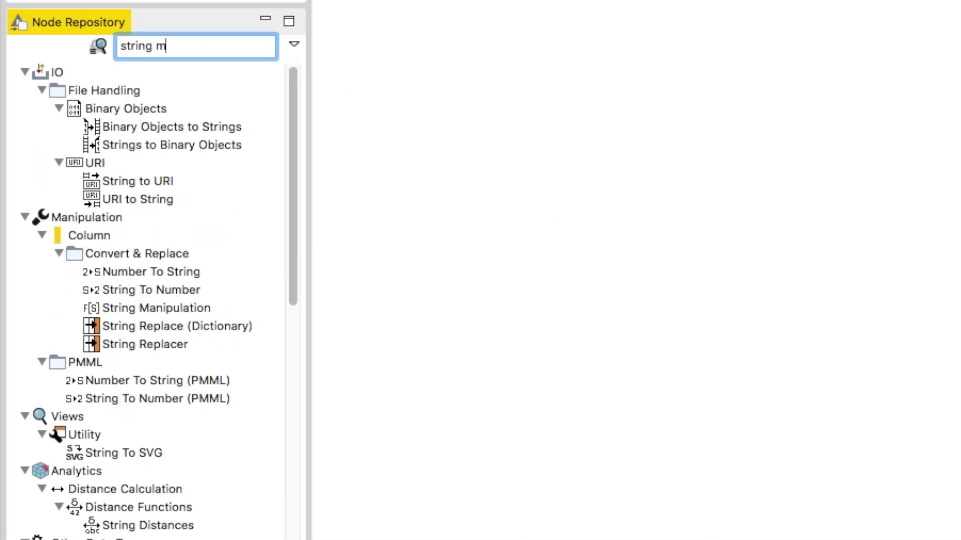
pyautogui.write('an')
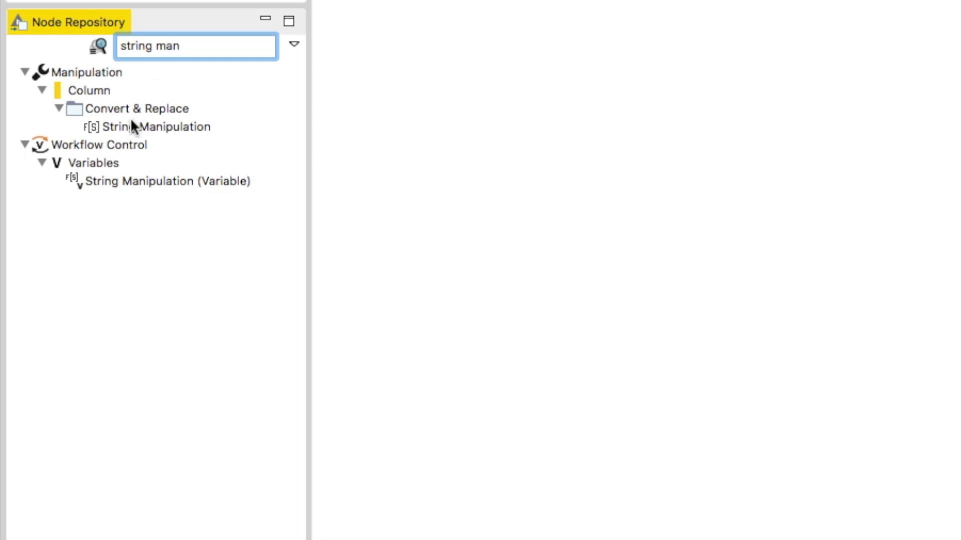
pyautogui.moveTo(133, 126); pyautogui.dragTo(623, 0)
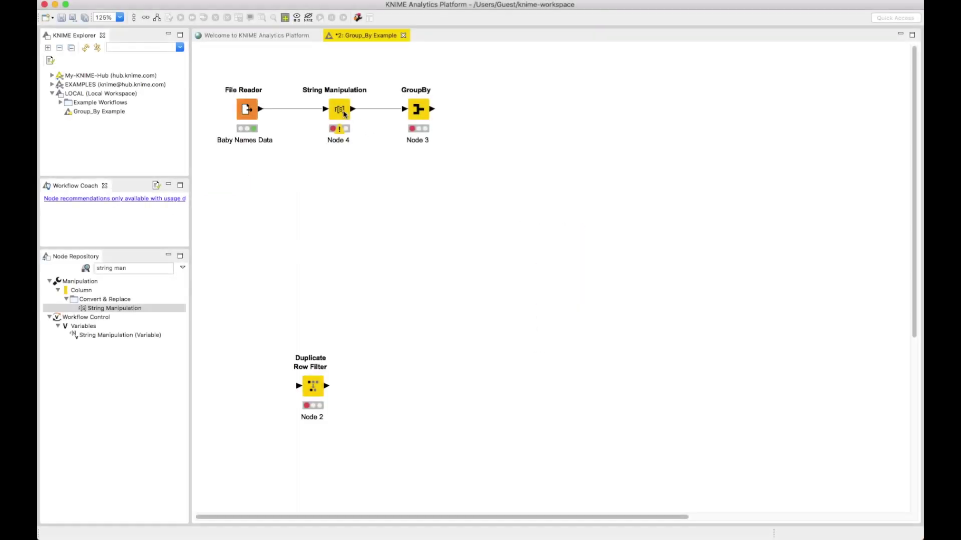
# - Open the String Manipulation settings and select the capitalize(str) function
pyautogui.doubleClick(344, 113)
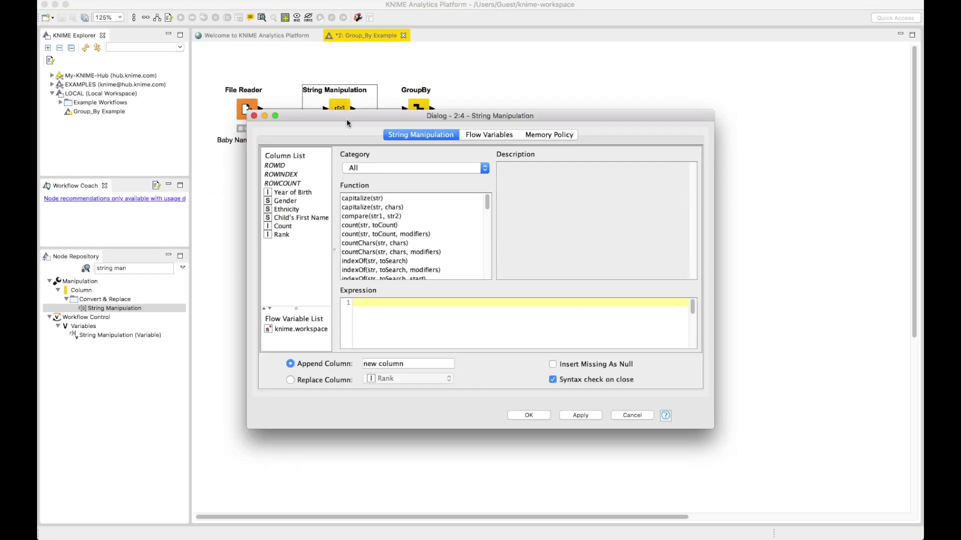
pyautogui.moveTo(346, 118); pyautogui.dragTo(485, 162)
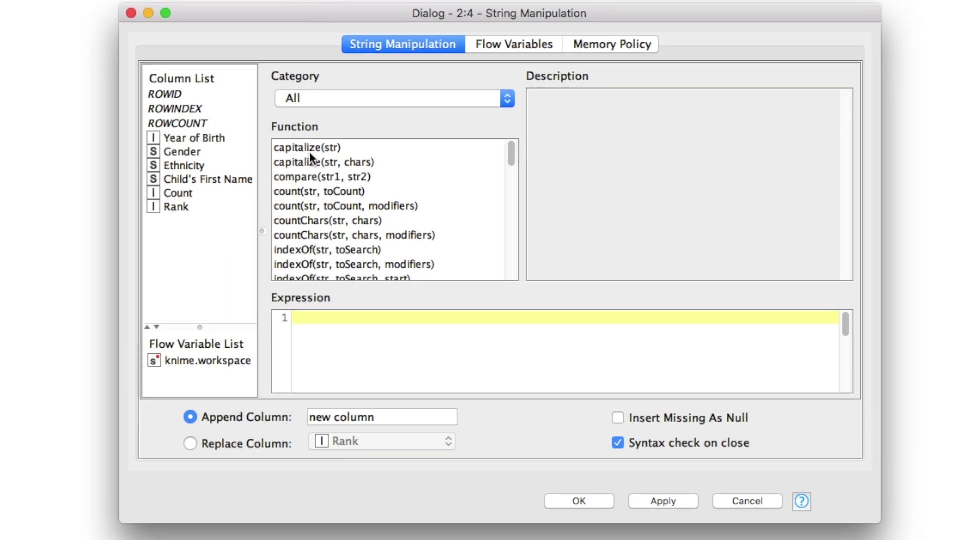
pyautogui.click(286, 148)
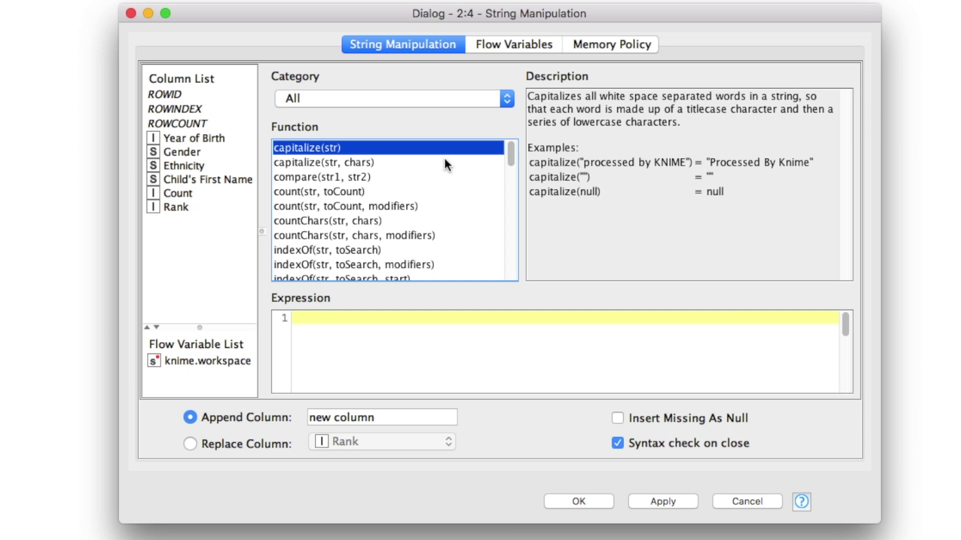
pyautogui.click(377, 150)
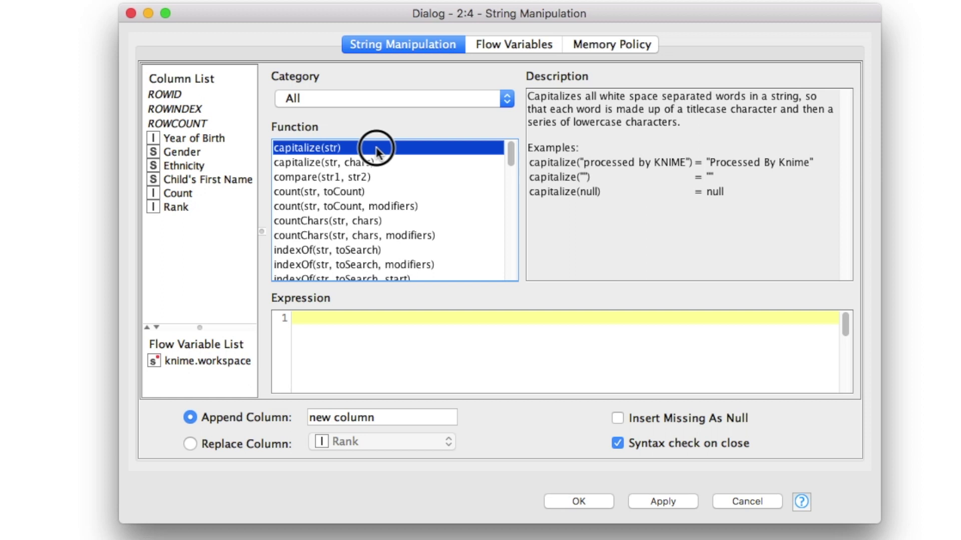
# - Build the expression capitalize($Child's First Name$)
pyautogui.doubleClick(376, 148)
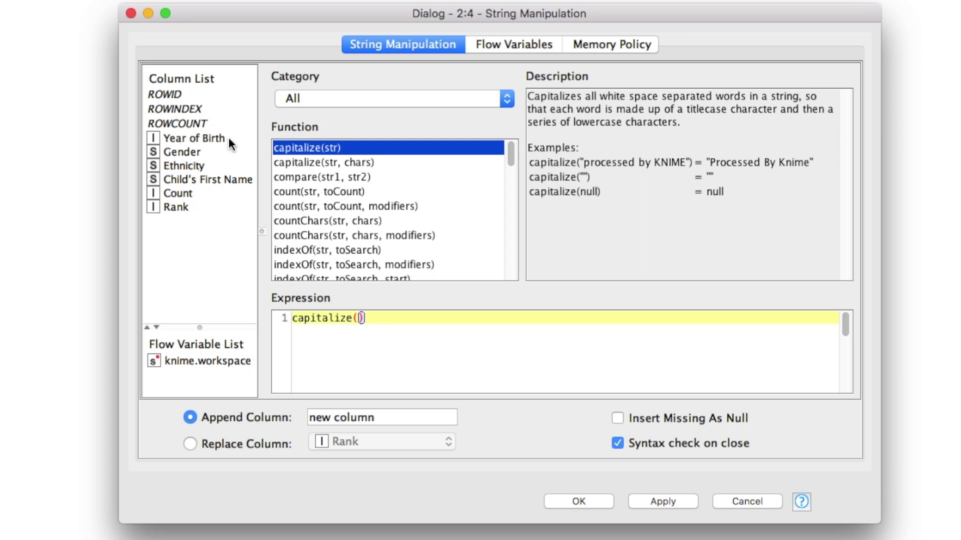
pyautogui.click(212, 181)
pyautogui.doubleClick(212, 180)
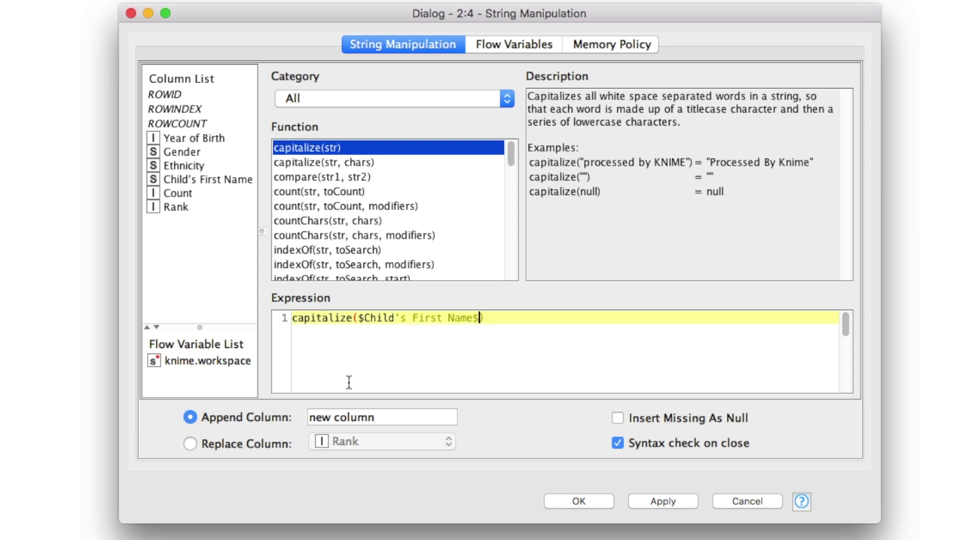
# - Make the result replace the Child's First Name column and confirm with OK
pyautogui.click(406, 413)
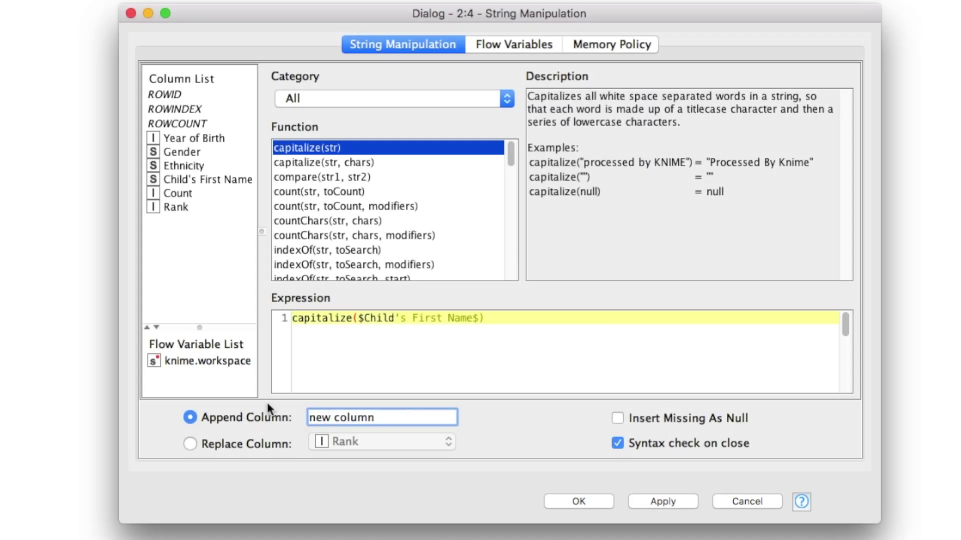
pyautogui.click(190, 418)
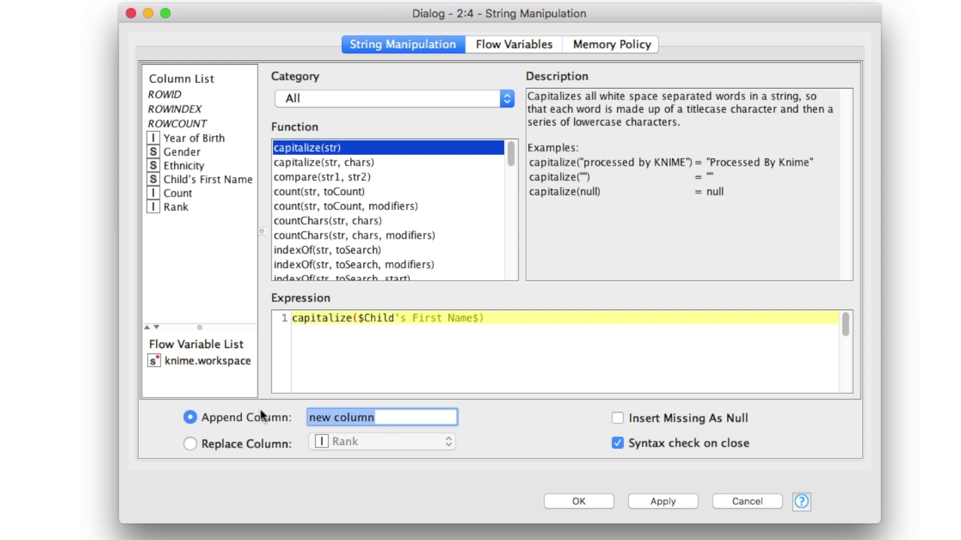
pyautogui.click(190, 443)
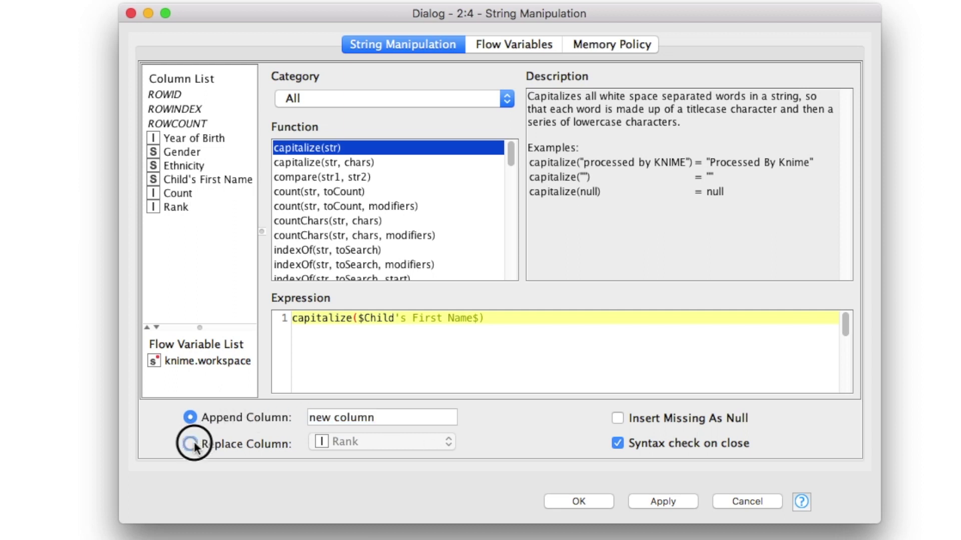
pyautogui.click(190, 419)
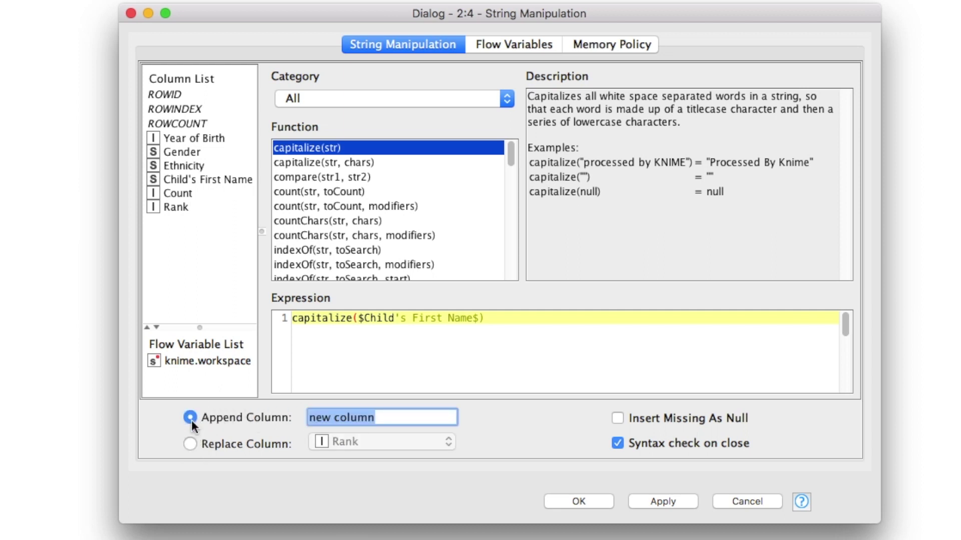
pyautogui.click(190, 444)
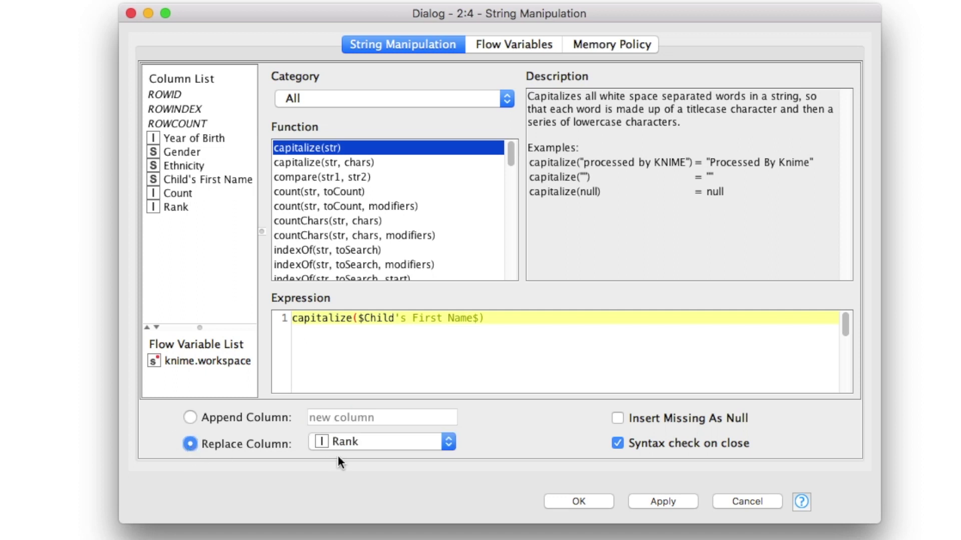
pyautogui.click(371, 443)
pyautogui.click(375, 414)
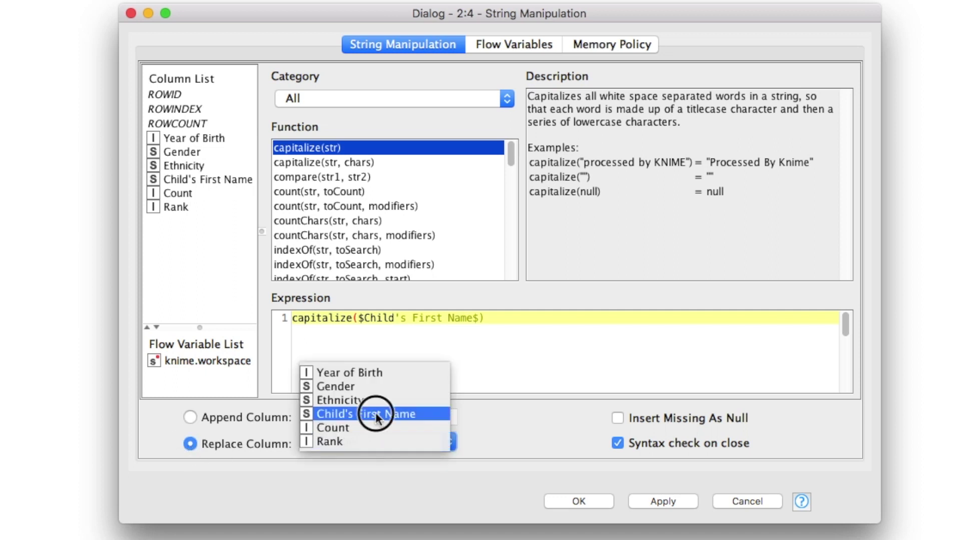
pyautogui.click(577, 502)
pyautogui.rightClick(413, 107)
# - Rerun GroupBy and browse its 1775 capitalized names, widening the Child's First Name column
pyautogui.click(432, 128)
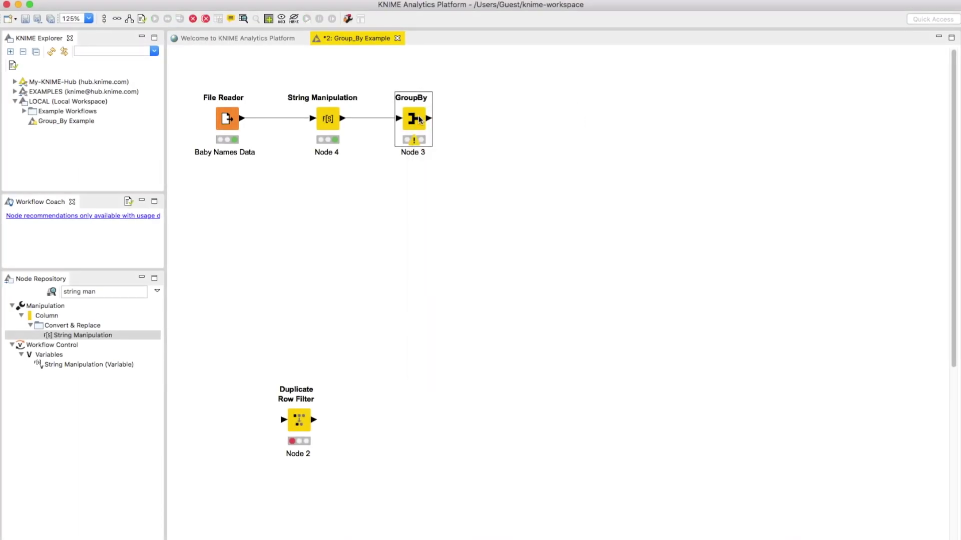
pyautogui.rightClick(420, 120)
pyautogui.click(488, 377)
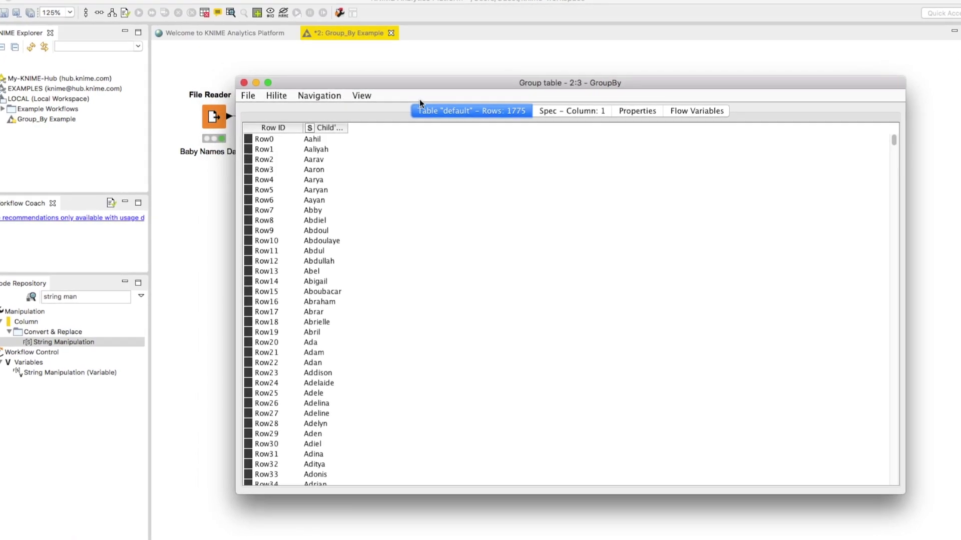
pyautogui.moveTo(348, 128); pyautogui.dragTo(405, 143)
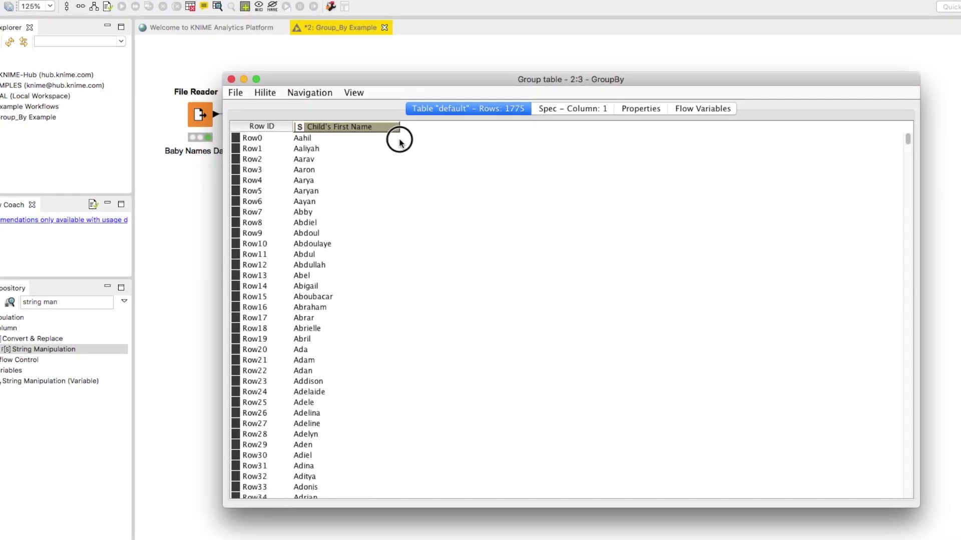
pyautogui.scroll(-15, 360, 328)
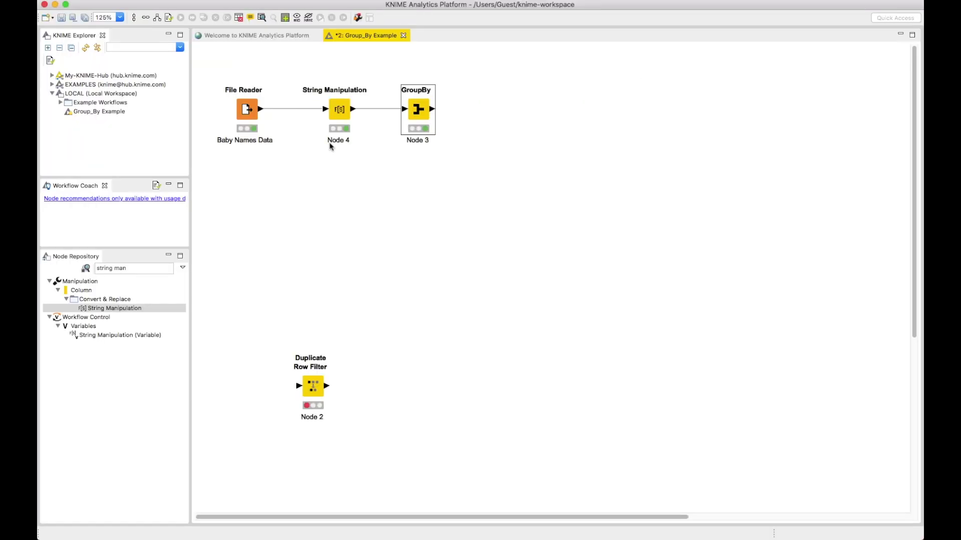
# - Relabel the String Manipulation node as 'capitalize:' over 'Child's Name' on two lines
pyautogui.click(336, 140)
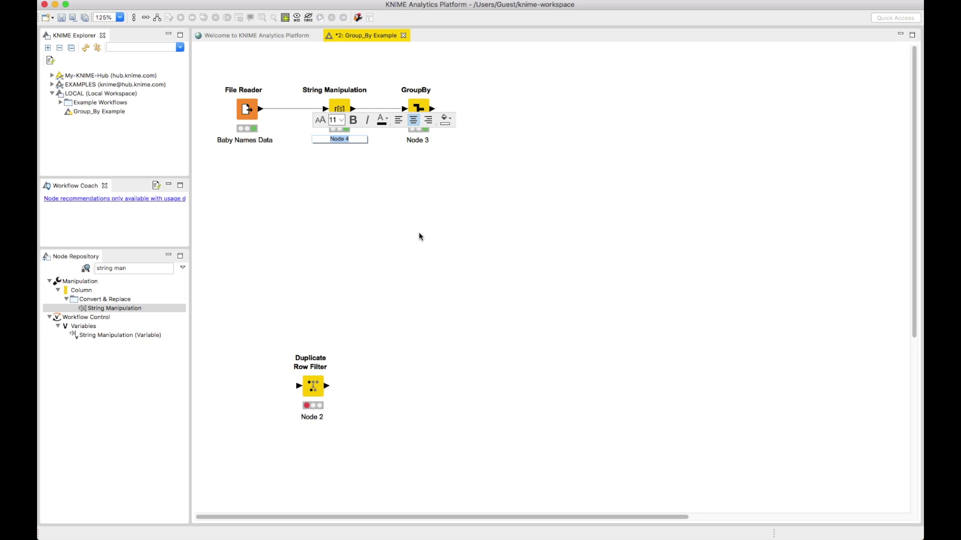
pyautogui.write('capitalie')
pyautogui.press('BackSpace')
pyautogui.write('ze:')
pyautogui.press('Return')
pyautogui.write("Child's Name")
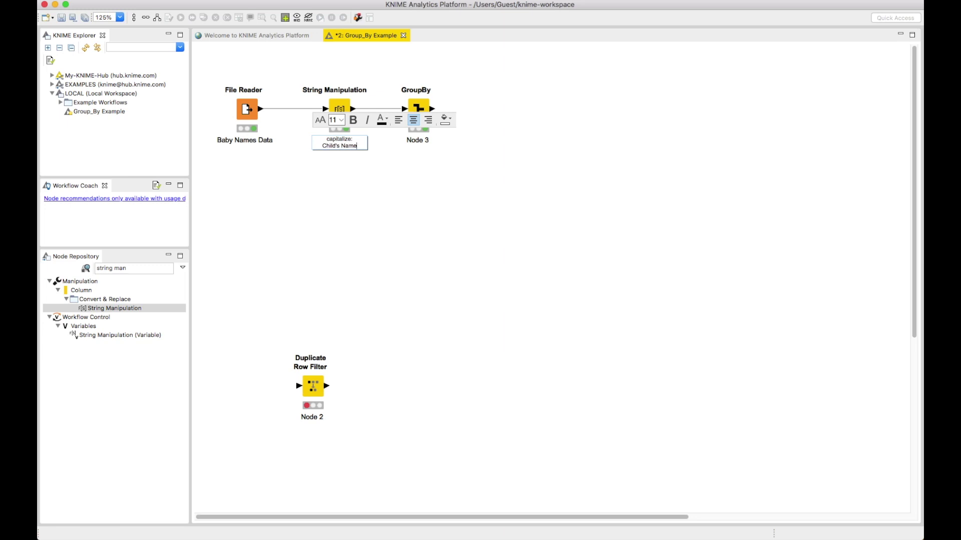
pyautogui.click(365, 185)
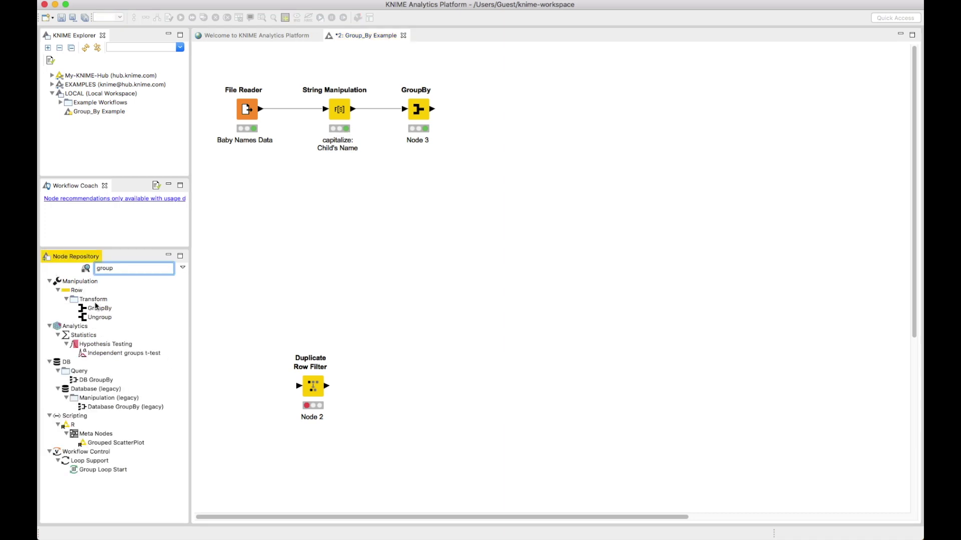
# - Place a new GroupBy node below the first and connect String Manipulation's output to it
pyautogui.click(95, 310)
pyautogui.moveTo(95, 311); pyautogui.dragTo(416, 268)
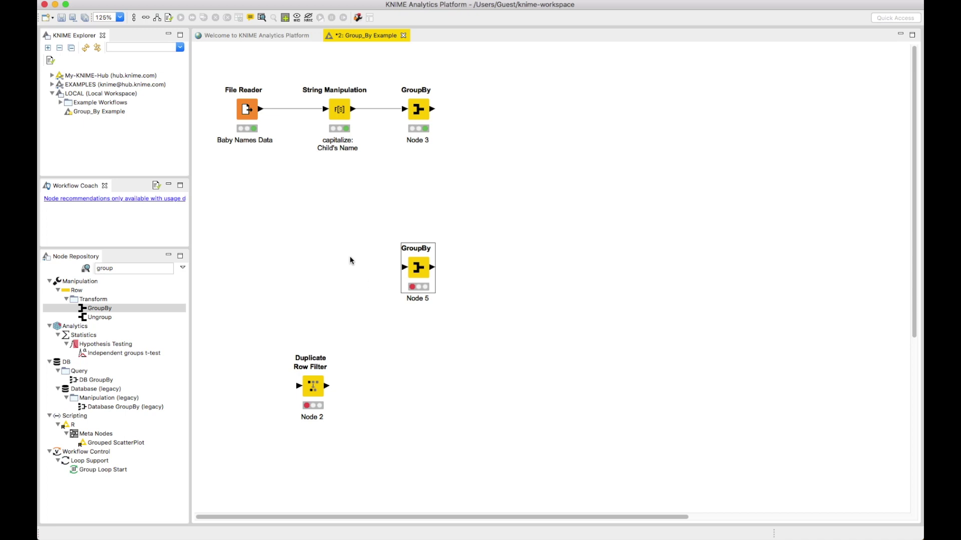
pyautogui.moveTo(353, 109); pyautogui.dragTo(416, 270)
# - Make Child's First Name and Gender the new GroupBy's grouping columns
pyautogui.doubleClick(417, 268)
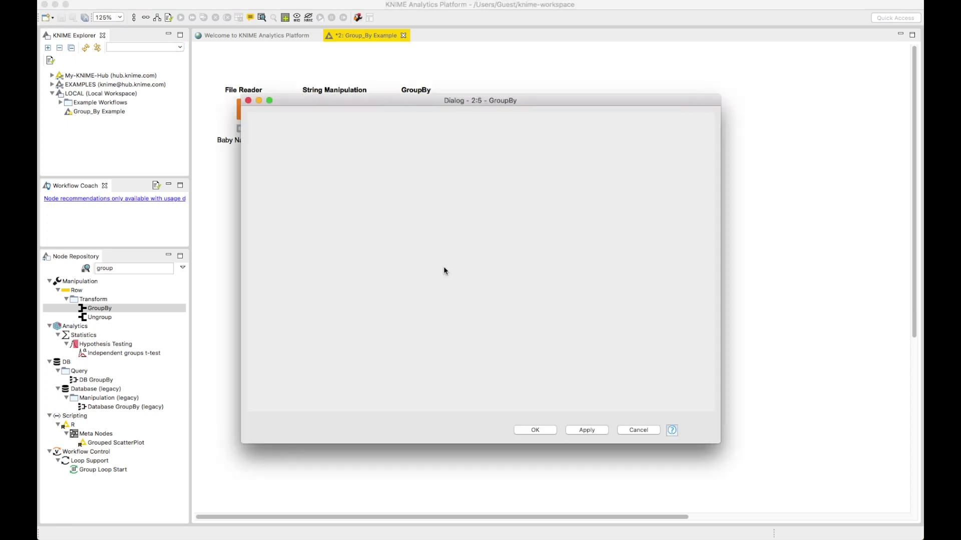
pyautogui.click(337, 220)
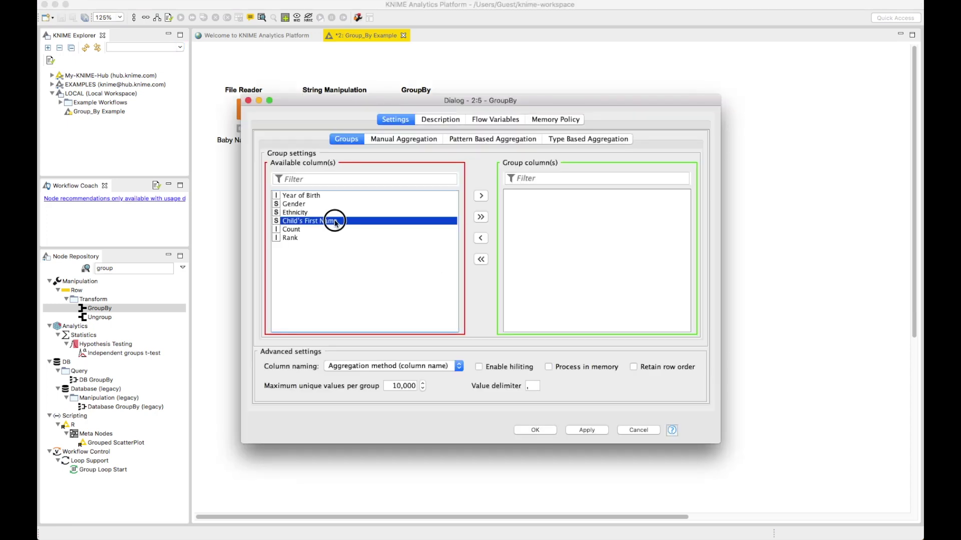
pyautogui.doubleClick(337, 220)
pyautogui.click(314, 205)
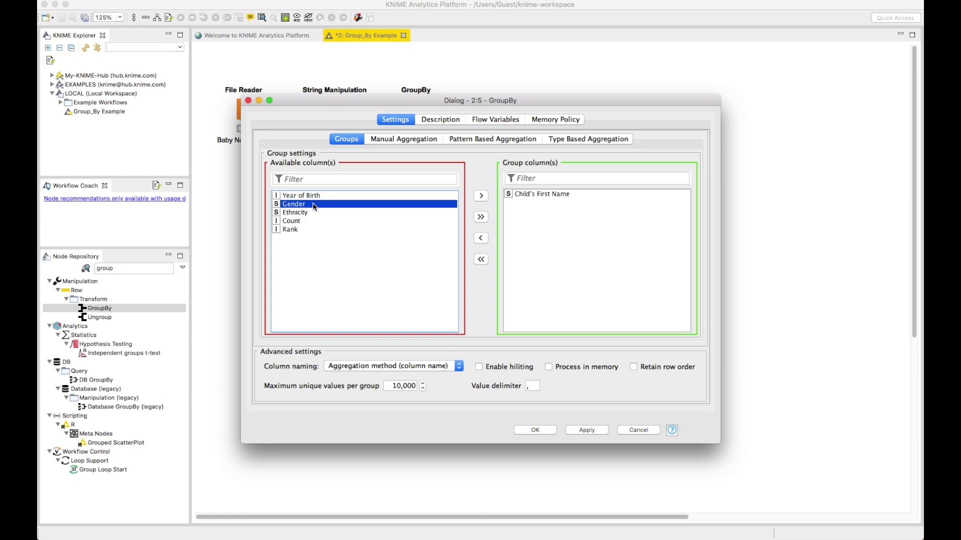
pyautogui.doubleClick(314, 204)
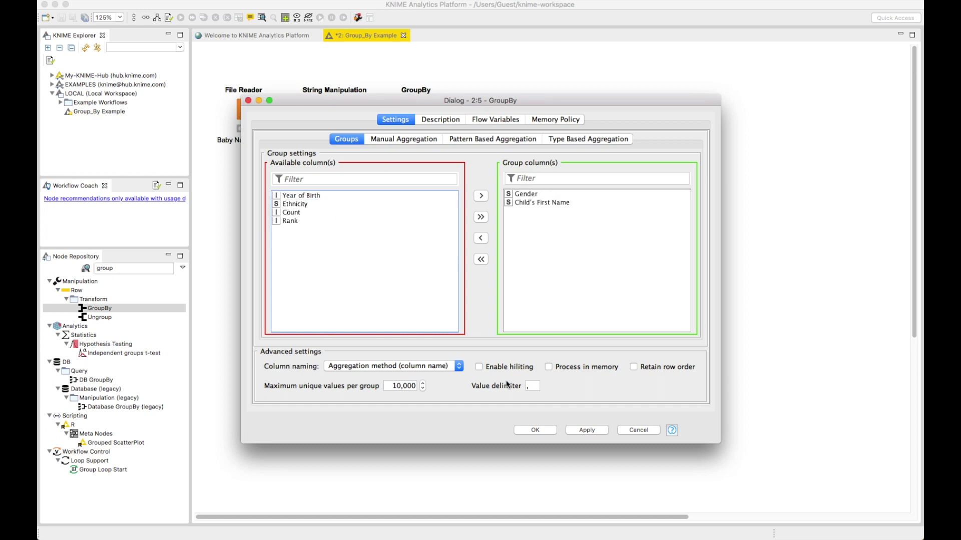
pyautogui.click(533, 430)
# - Execute Node 5 and view its grouped output table
pyautogui.rightClick(429, 261)
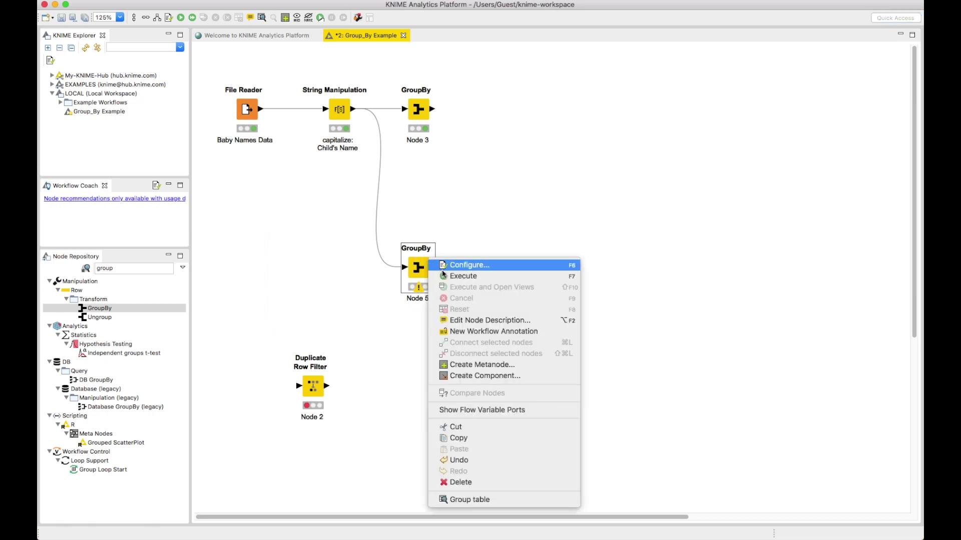
pyautogui.click(463, 276)
pyautogui.rightClick(426, 271)
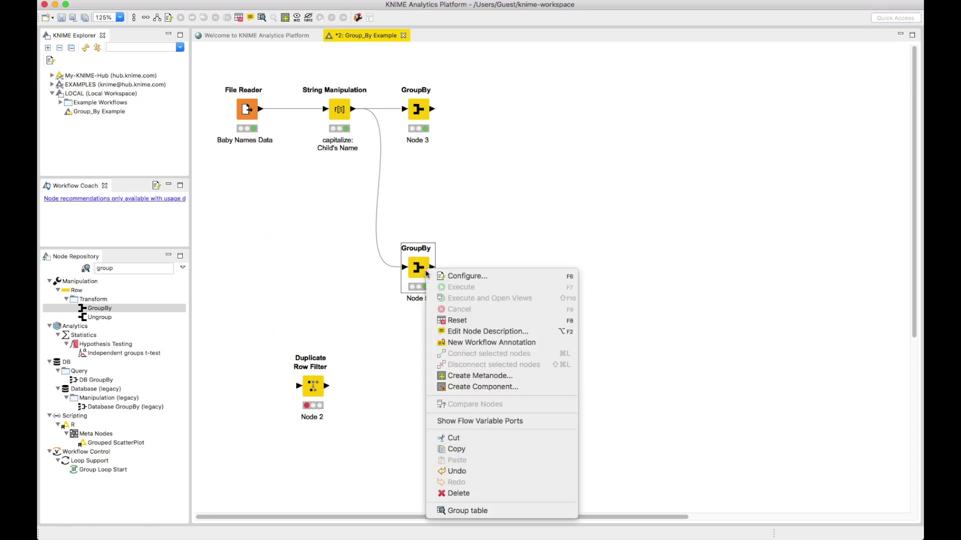
pyautogui.click(475, 510)
# - Sort the 1804 rows by child's name ascending and select the two Angel rows
pyautogui.click(232, 92)
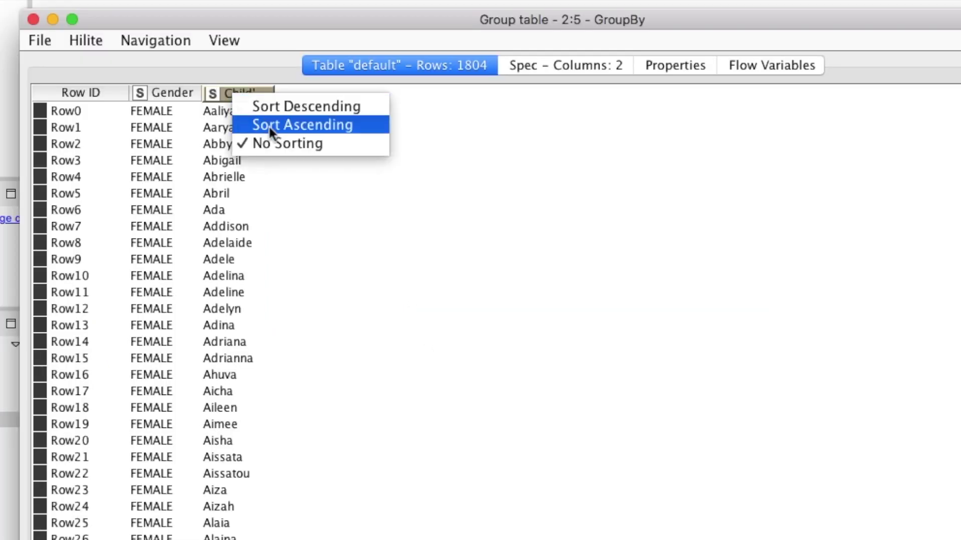
pyautogui.click(270, 126)
pyautogui.scroll(-3, 279, 200)
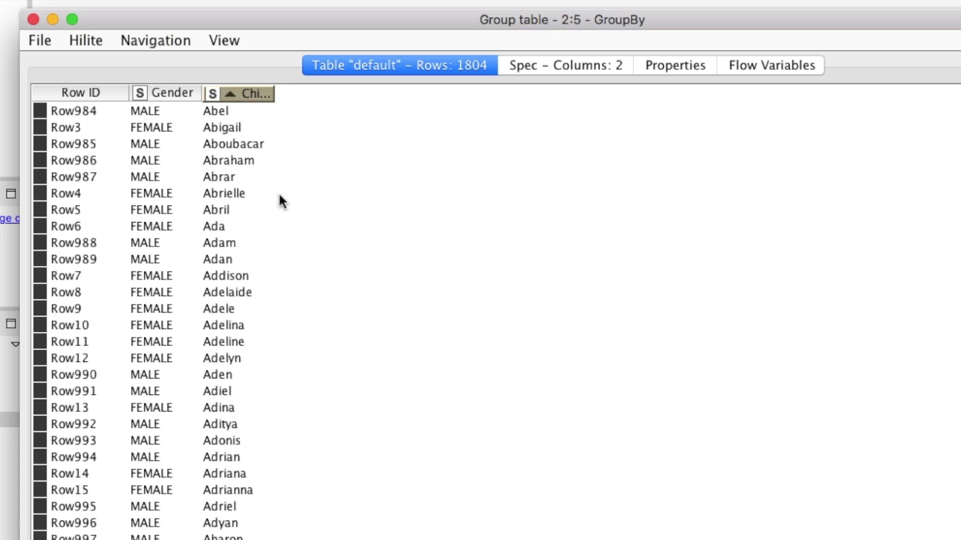
pyautogui.scroll(3, 278, 200)
pyautogui.scroll(-3, 249, 315)
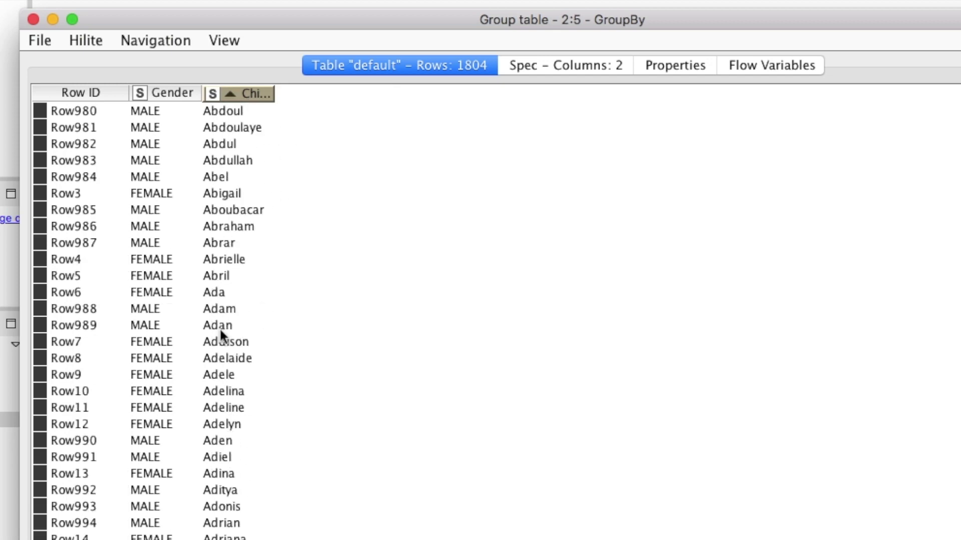
pyautogui.scroll(-20, 220, 332)
pyautogui.click(103, 325)
pyautogui.keyDown('shift'); pyautogui.click(104, 341); pyautogui.keyUp('shift')
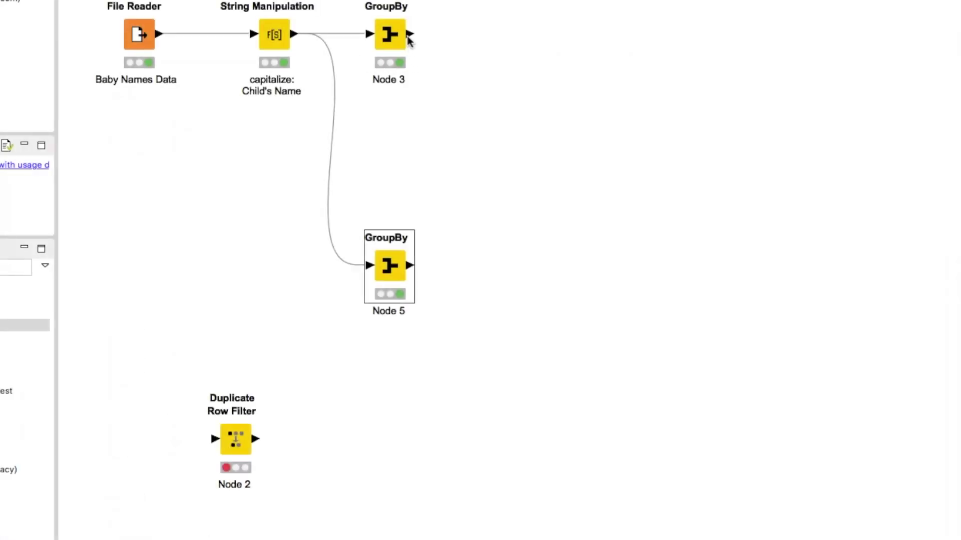
# - In the top GroupBy, replace Child's First Name with Year of Birth as the grouping column
pyautogui.click(404, 39)
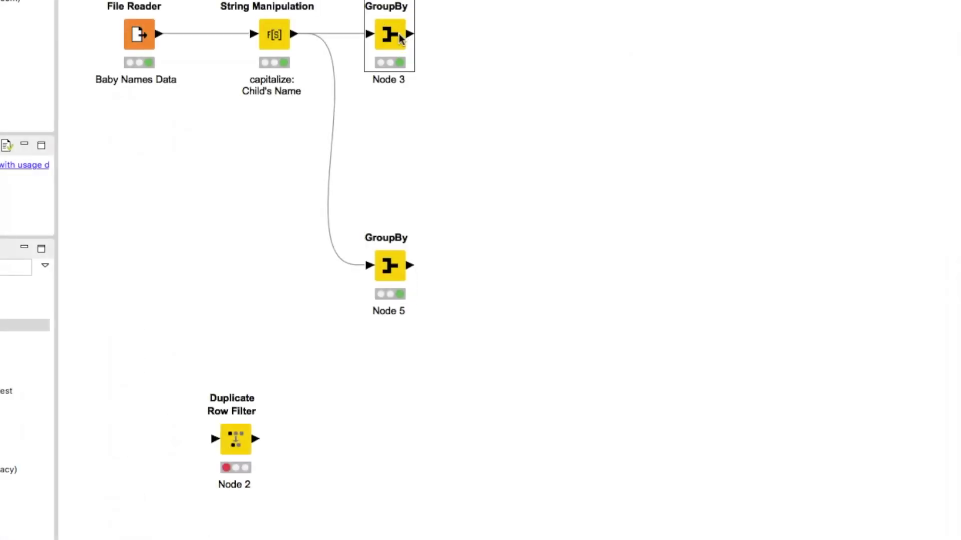
pyautogui.doubleClick(398, 35)
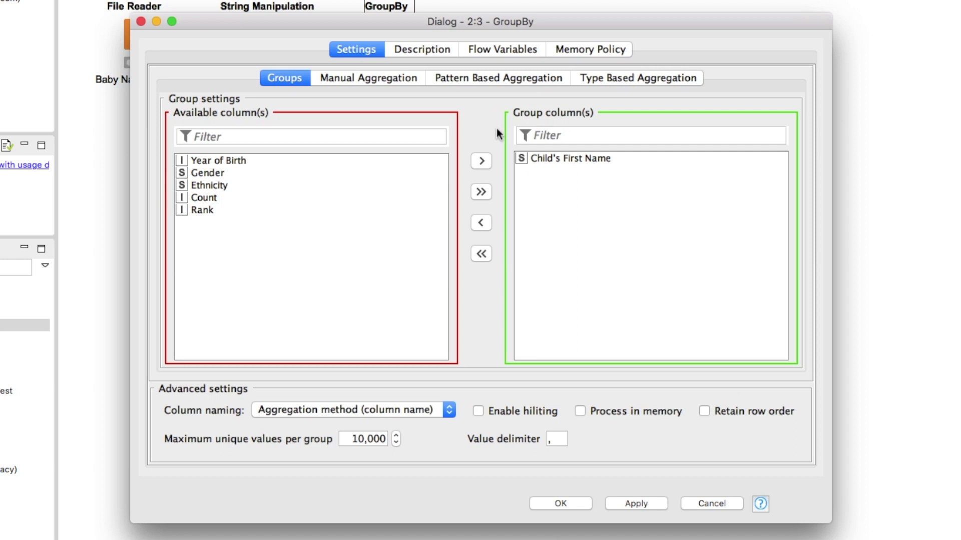
pyautogui.click(542, 154)
pyautogui.doubleClick(543, 154)
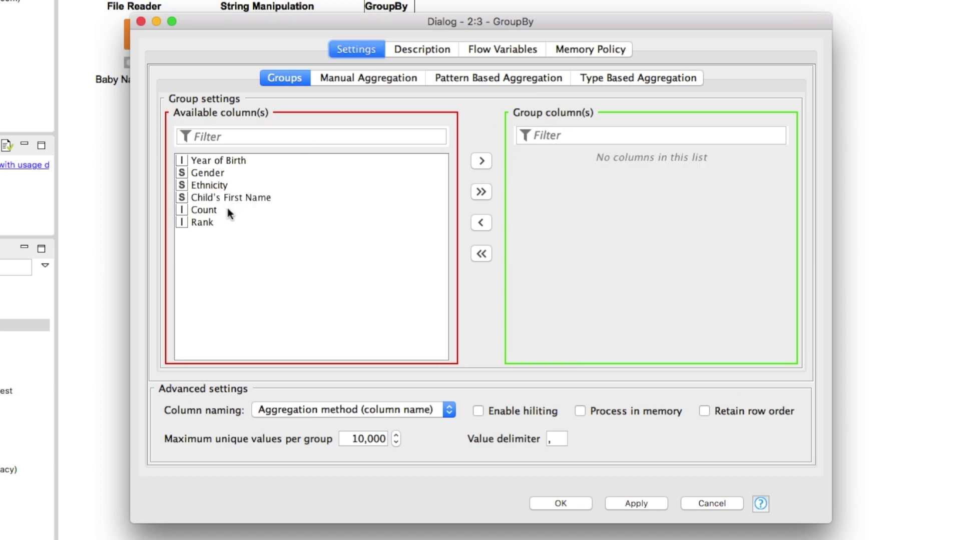
pyautogui.click(226, 161)
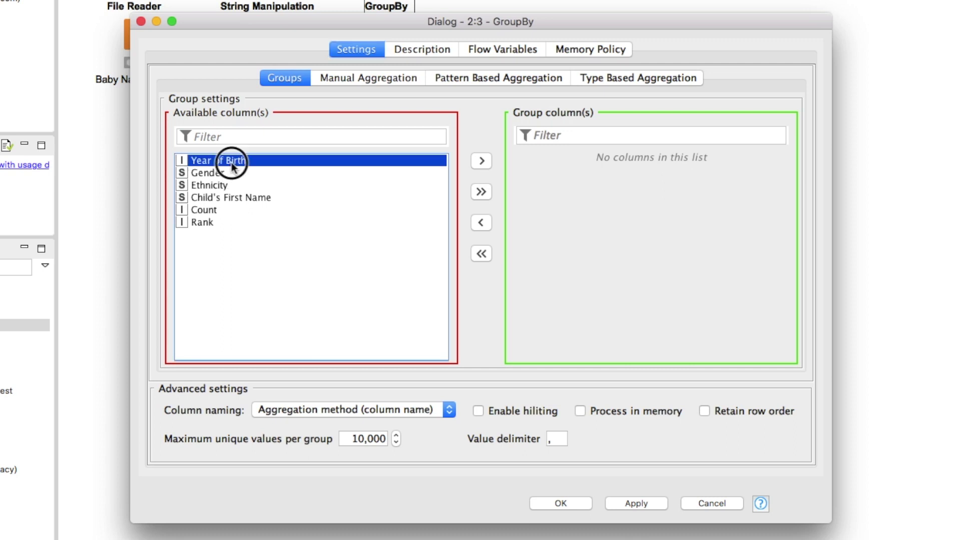
pyautogui.doubleClick(231, 164)
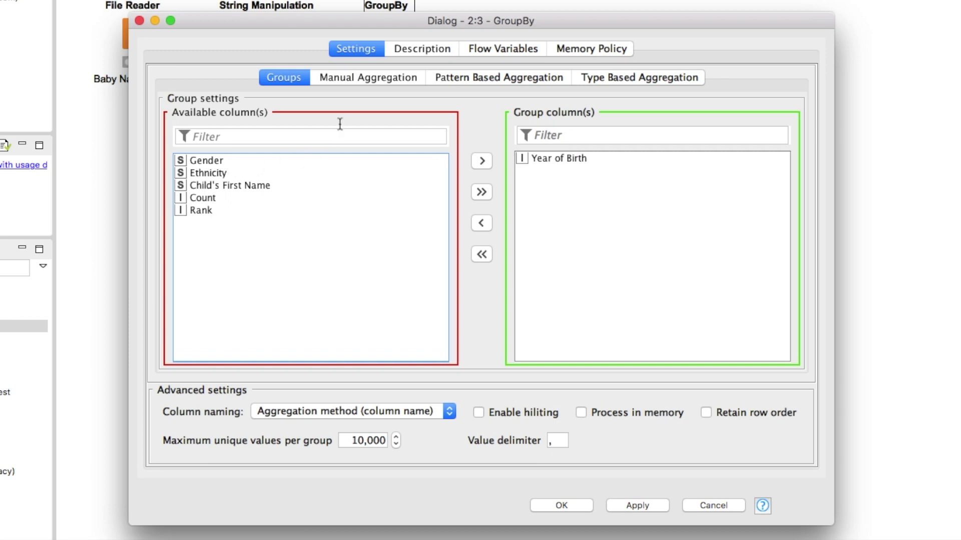
# - Add Count as a manual aggregation using Sum
pyautogui.click(347, 77)
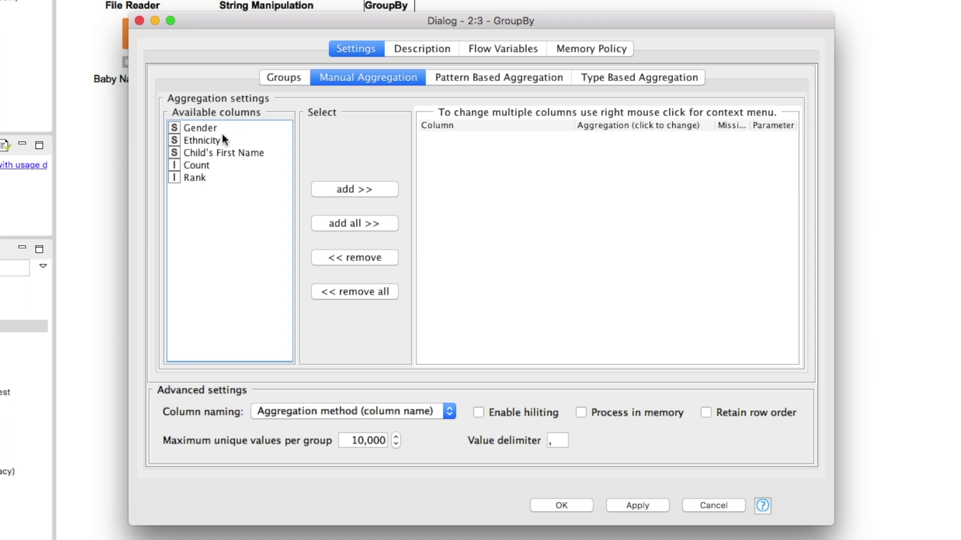
pyautogui.click(207, 165)
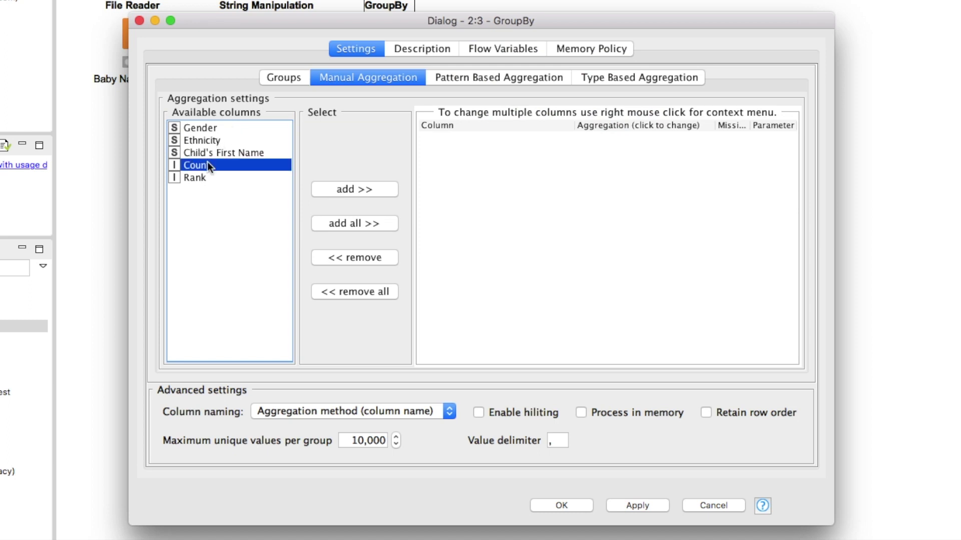
pyautogui.doubleClick(207, 165)
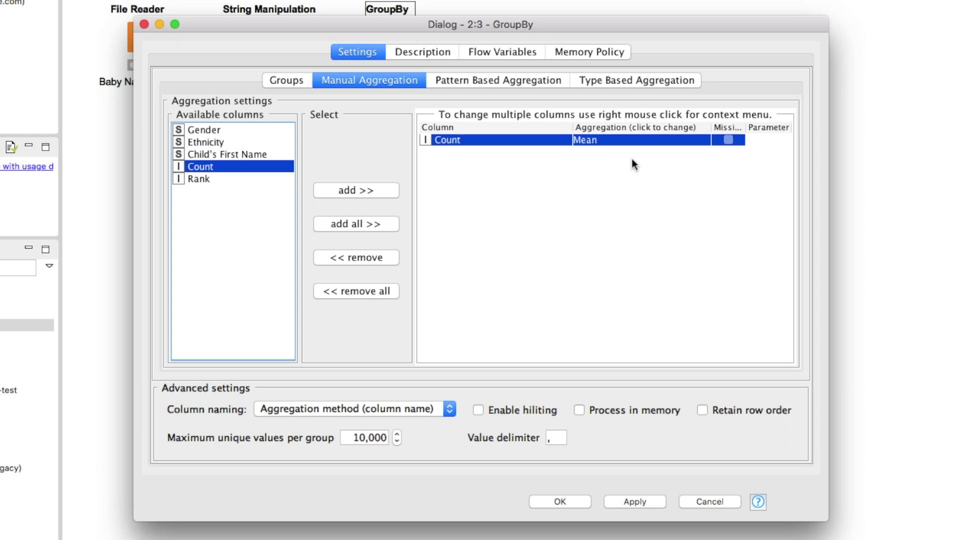
pyautogui.click(640, 144)
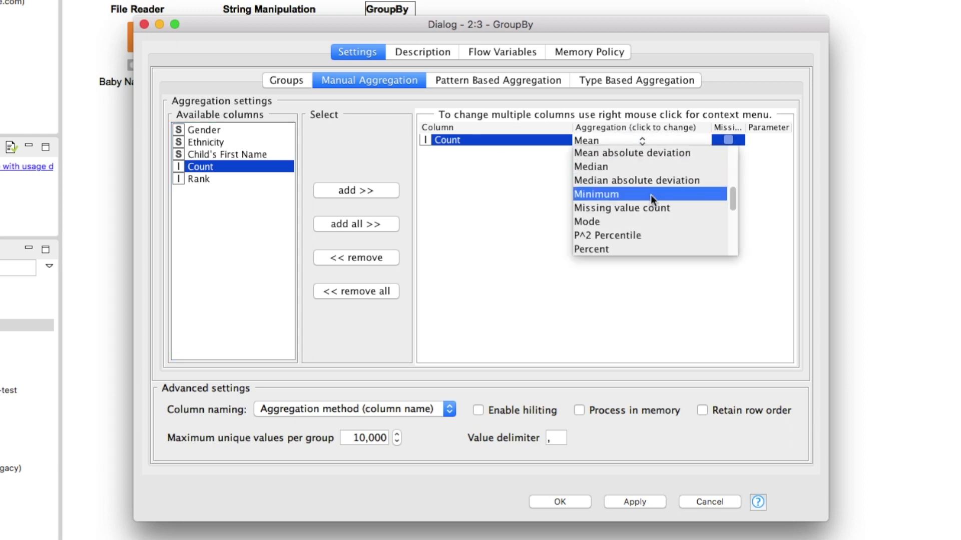
pyautogui.scroll(-4, 651, 197)
pyautogui.scroll(-8, 652, 206)
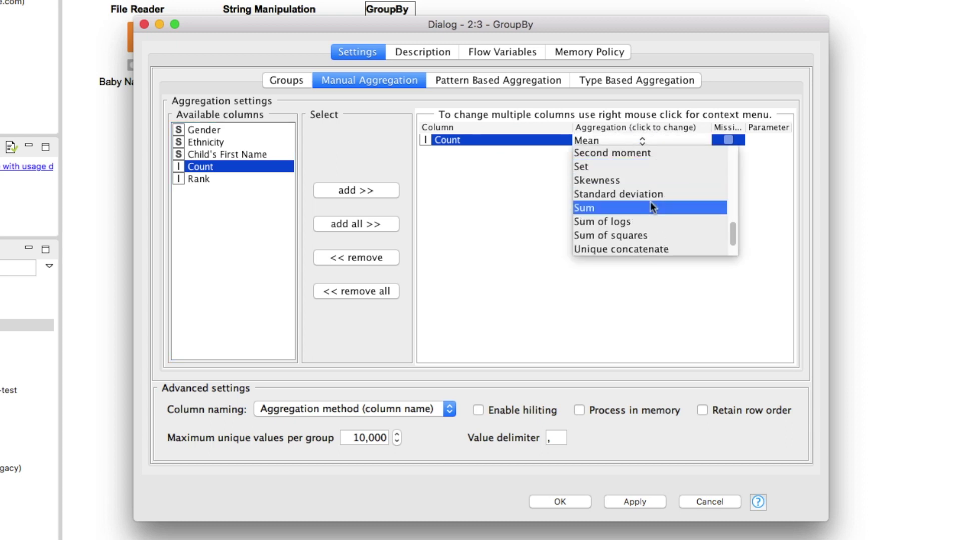
pyautogui.click(650, 206)
# - Set column naming to Keep original name(s) and apply, accepting the node reset
pyautogui.click(449, 410)
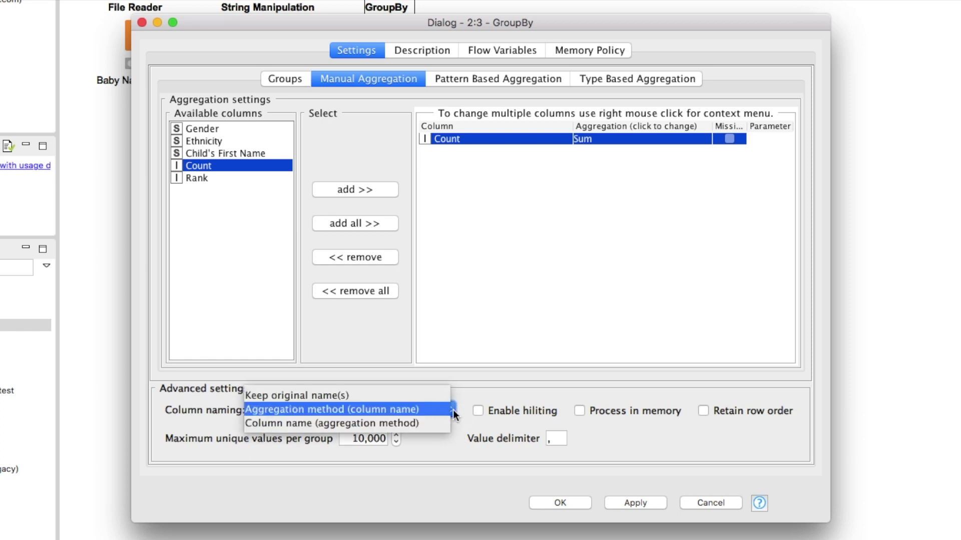
pyautogui.click(361, 394)
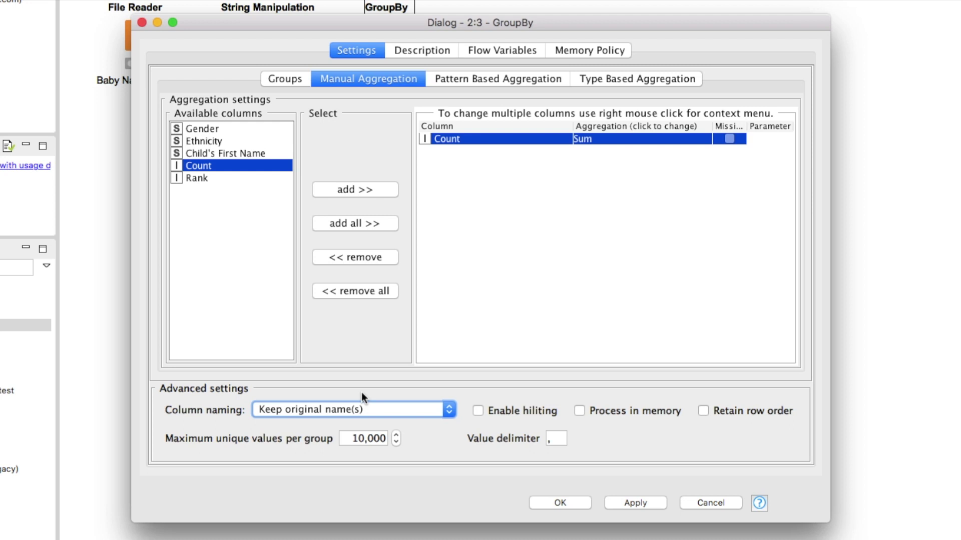
pyautogui.click(450, 410)
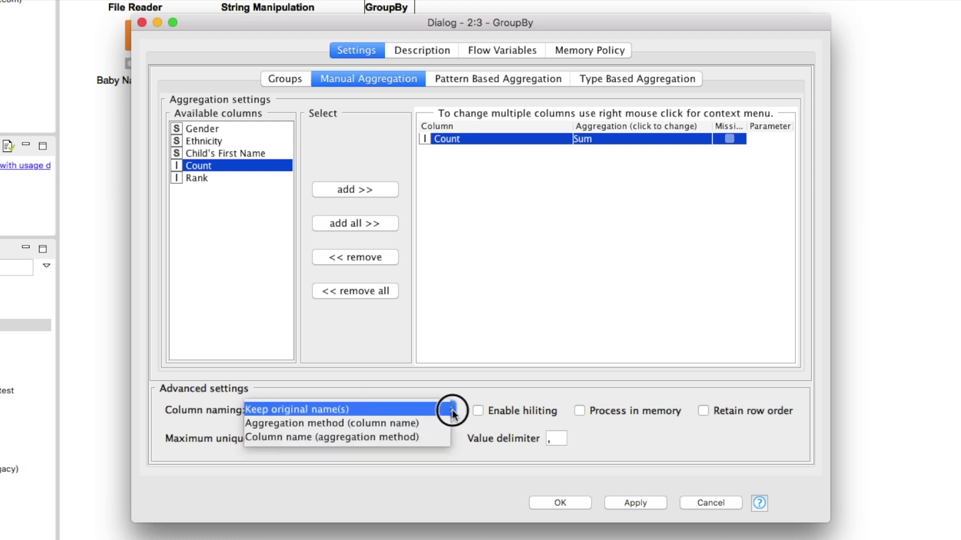
pyautogui.click(394, 397)
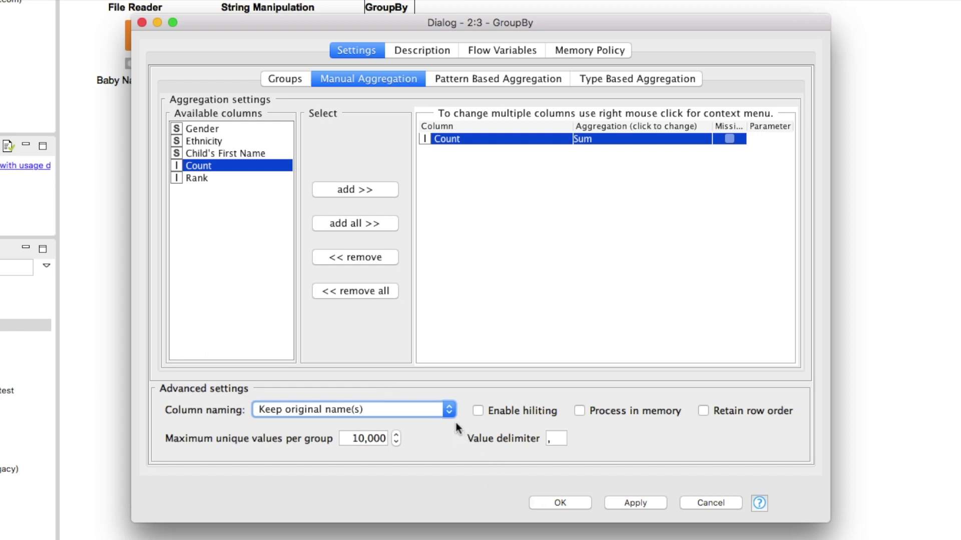
pyautogui.click(563, 503)
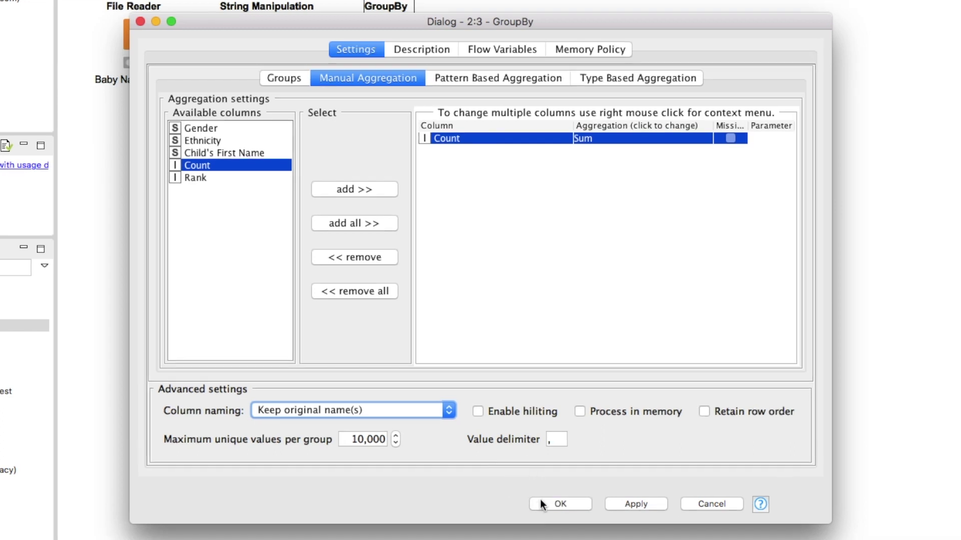
pyautogui.click(550, 505)
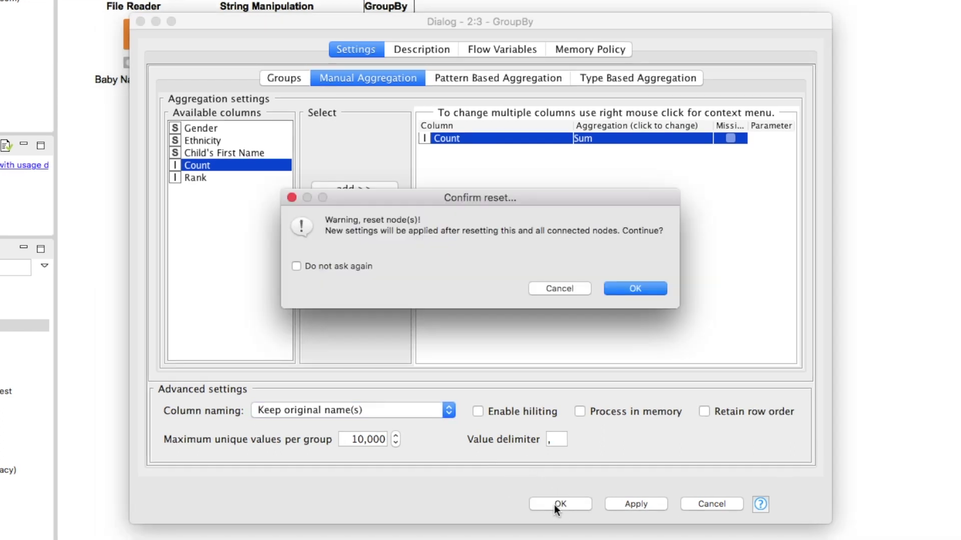
pyautogui.click(622, 288)
pyautogui.rightClick(356, 90)
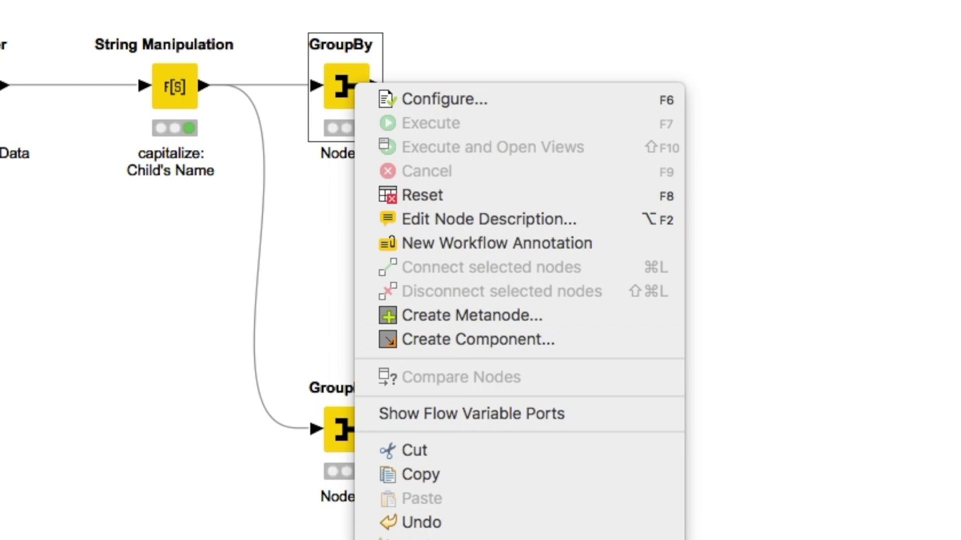
# - View the six yearly Count totals, widening Count and Year of Birth and selecting 2015–2016
pyautogui.click(446, 537)
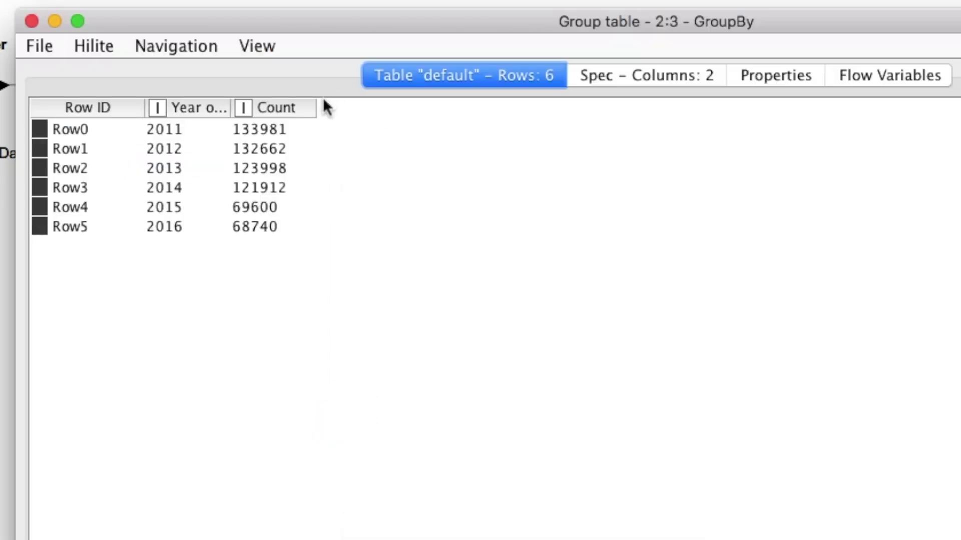
pyautogui.moveTo(317, 107); pyautogui.dragTo(369, 119)
pyautogui.moveTo(190, 209); pyautogui.dragTo(260, 232)
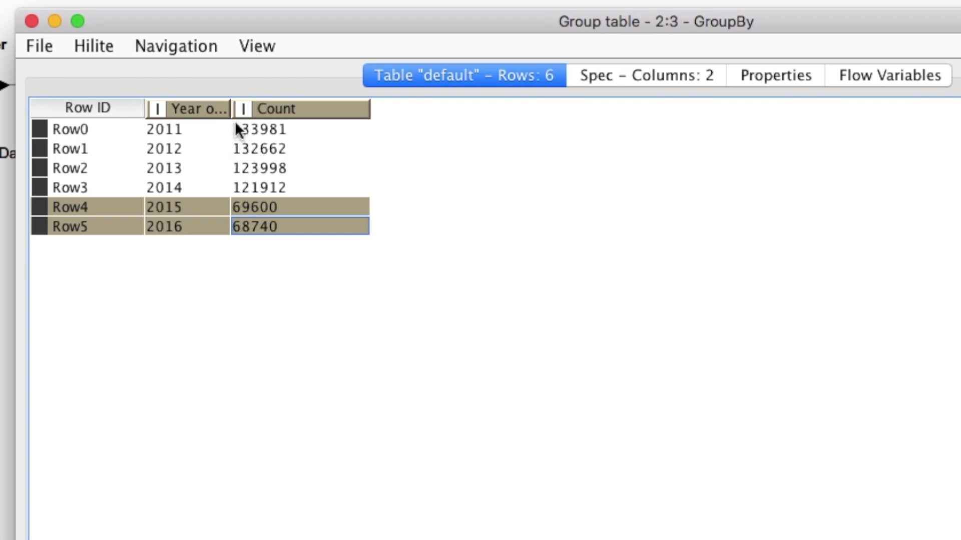
pyautogui.moveTo(231, 113); pyautogui.dragTo(273, 131)
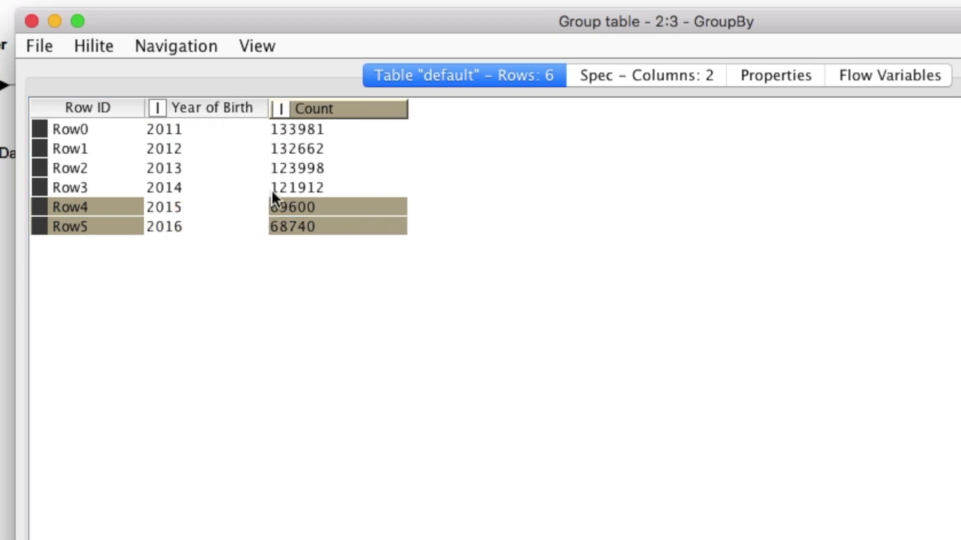
pyautogui.moveTo(179, 201); pyautogui.dragTo(313, 225)
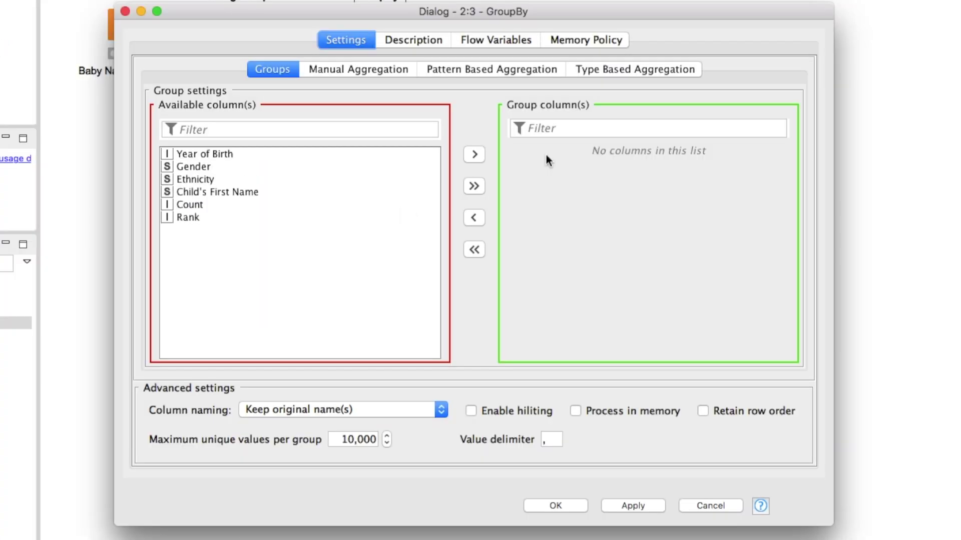
# - Group the top GroupBy by Child's First Name again, apply the settings and execute it
pyautogui.doubleClick(227, 195)
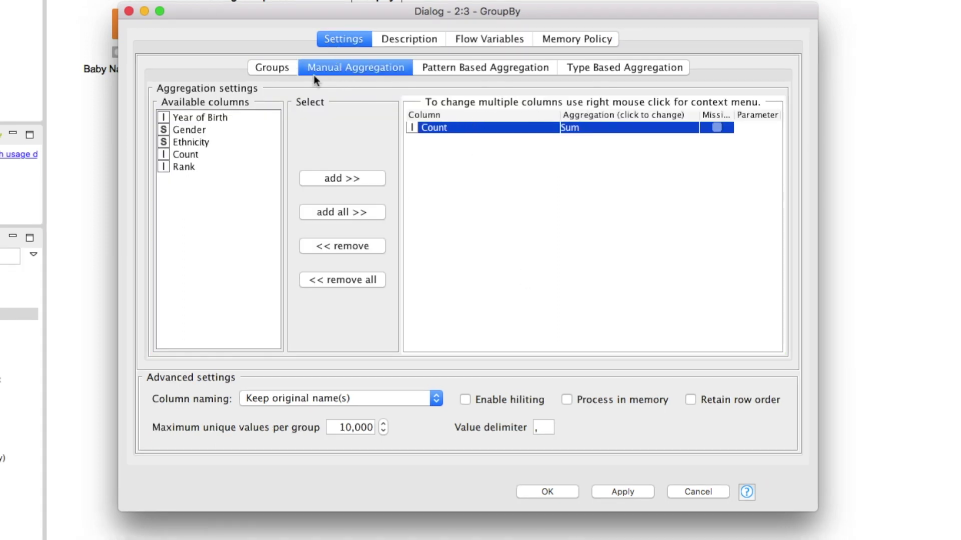
pyautogui.click(276, 69)
pyautogui.click(544, 492)
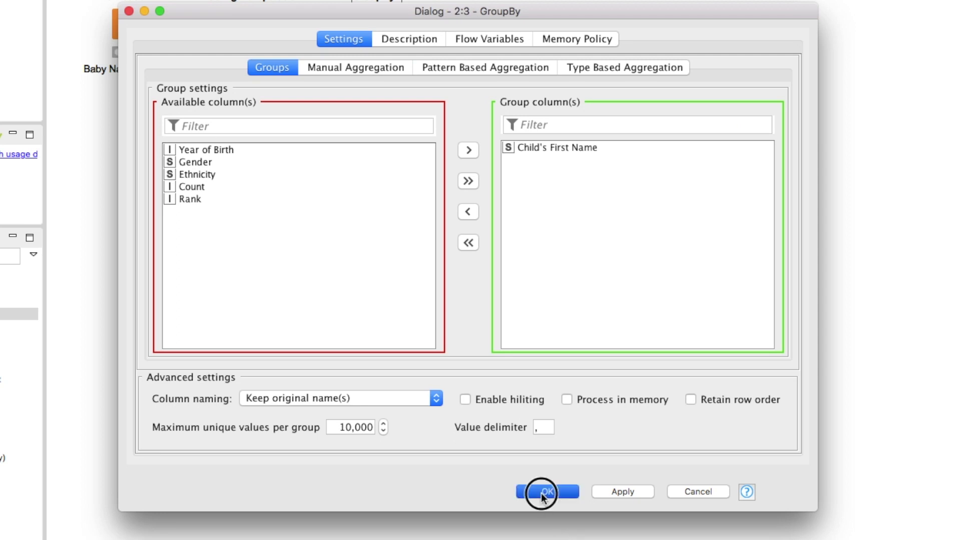
pyautogui.click(607, 278)
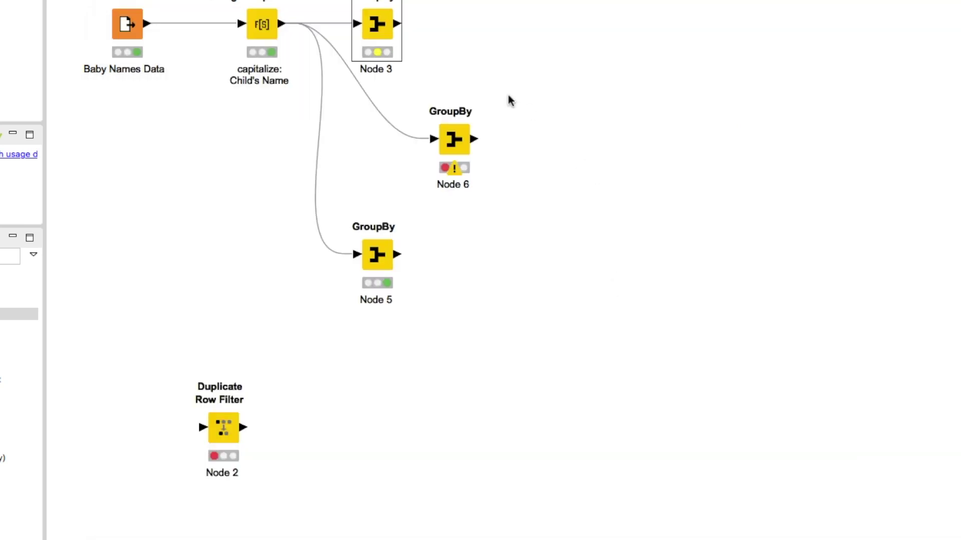
pyautogui.rightClick(395, 38)
pyautogui.click(395, 52)
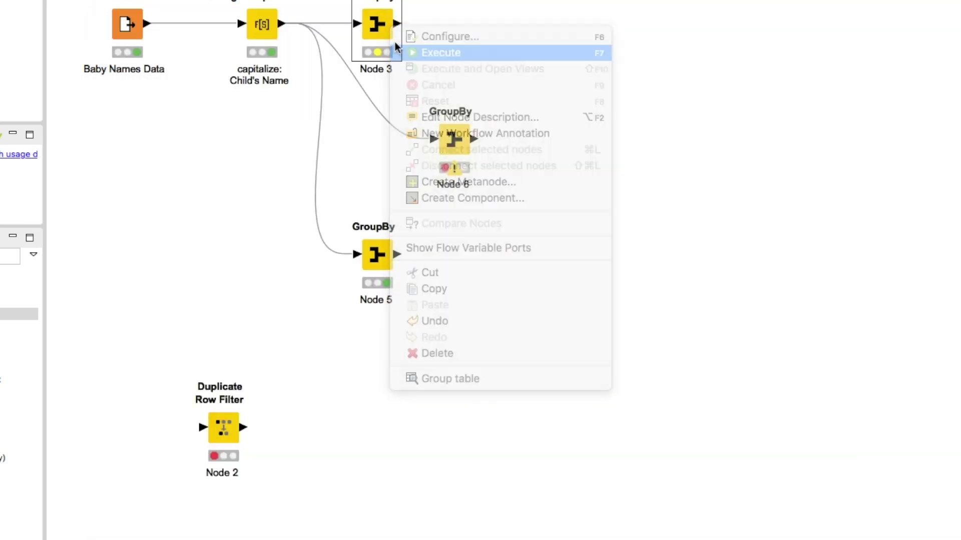
pyautogui.rightClick(377, 25)
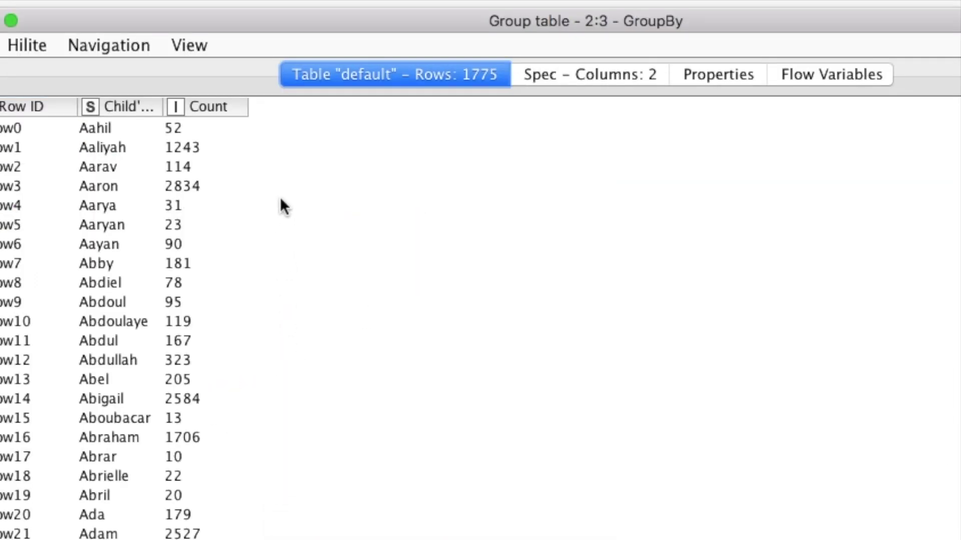
# - Widen the name and Count columns, sort Count descending, and select Ethan's 5913 row
pyautogui.moveTo(255, 29); pyautogui.dragTo(319, 34)
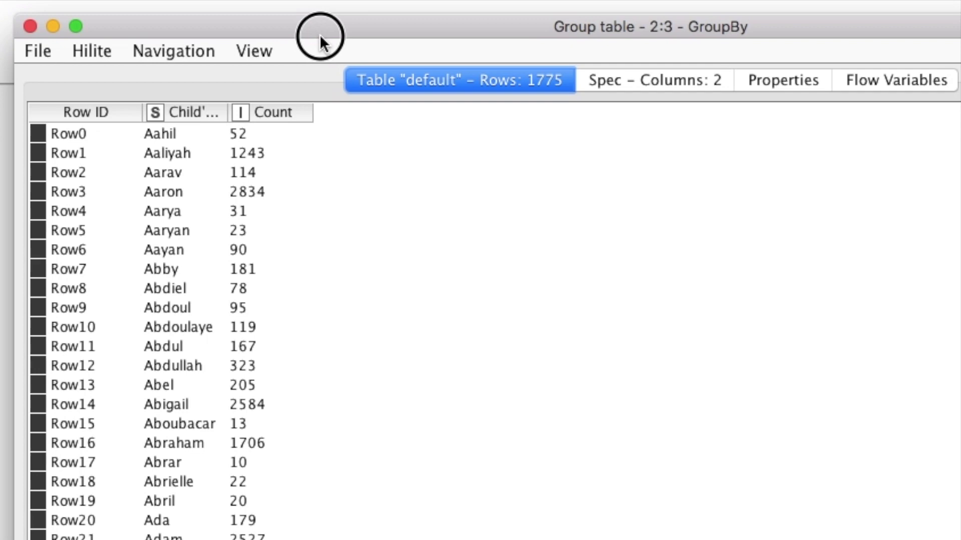
pyautogui.moveTo(228, 112); pyautogui.dragTo(313, 118)
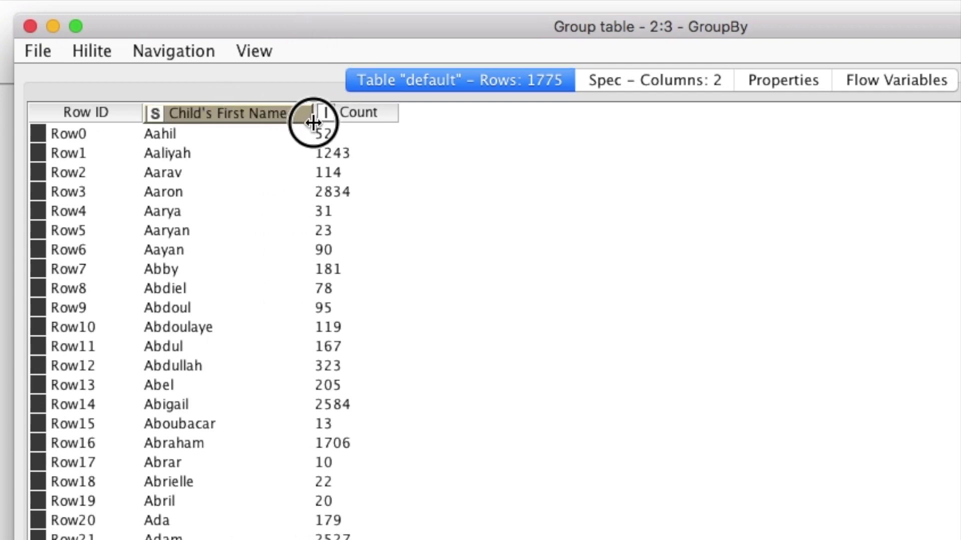
pyautogui.moveTo(397, 117); pyautogui.dragTo(496, 131)
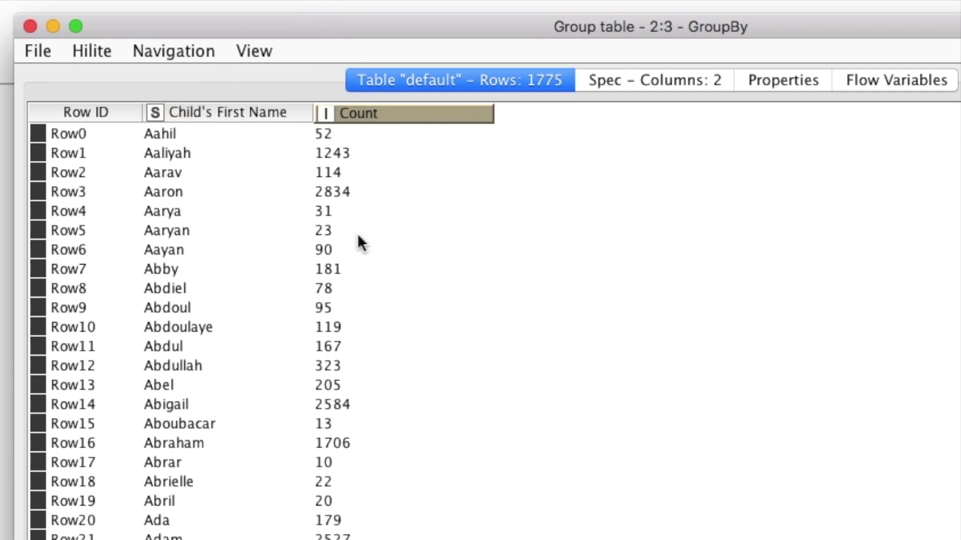
pyautogui.click(416, 116)
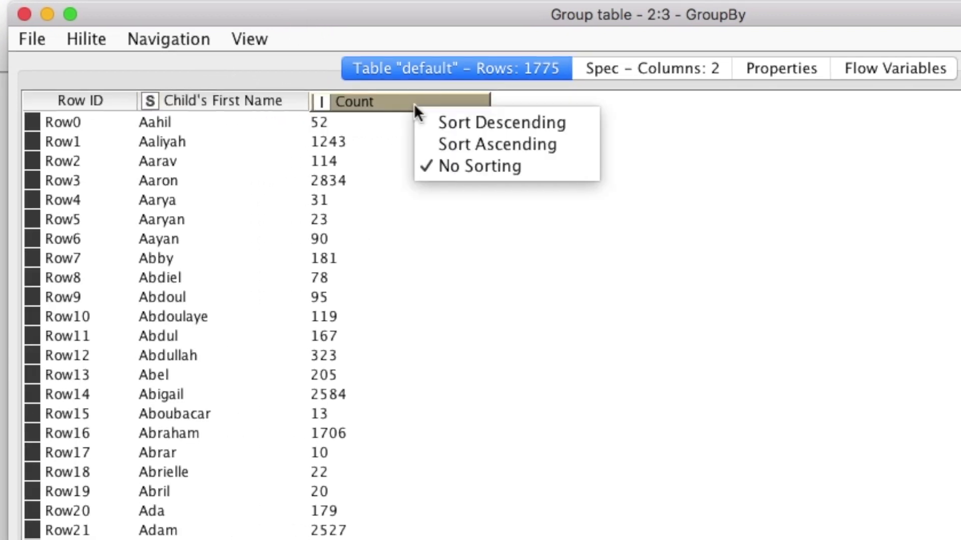
pyautogui.click(503, 129)
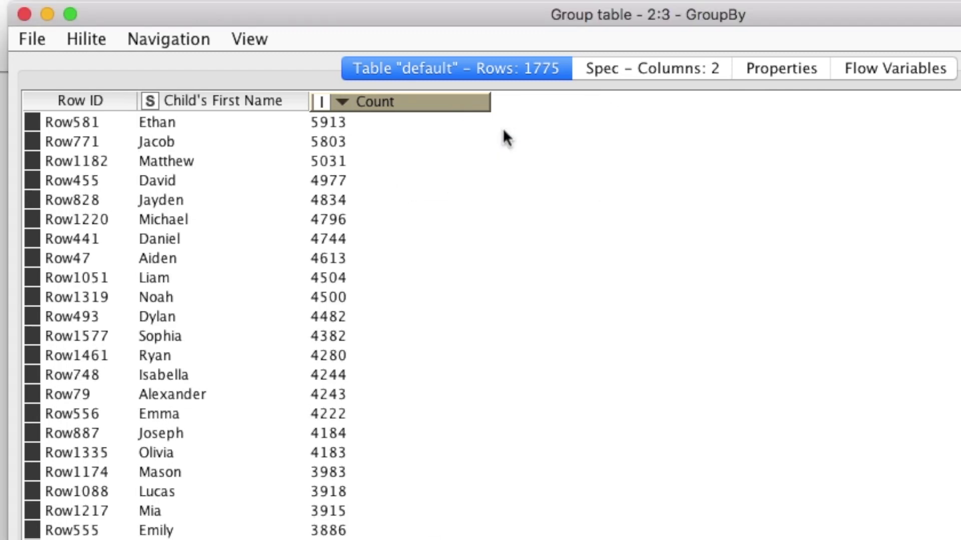
pyautogui.click(280, 120)
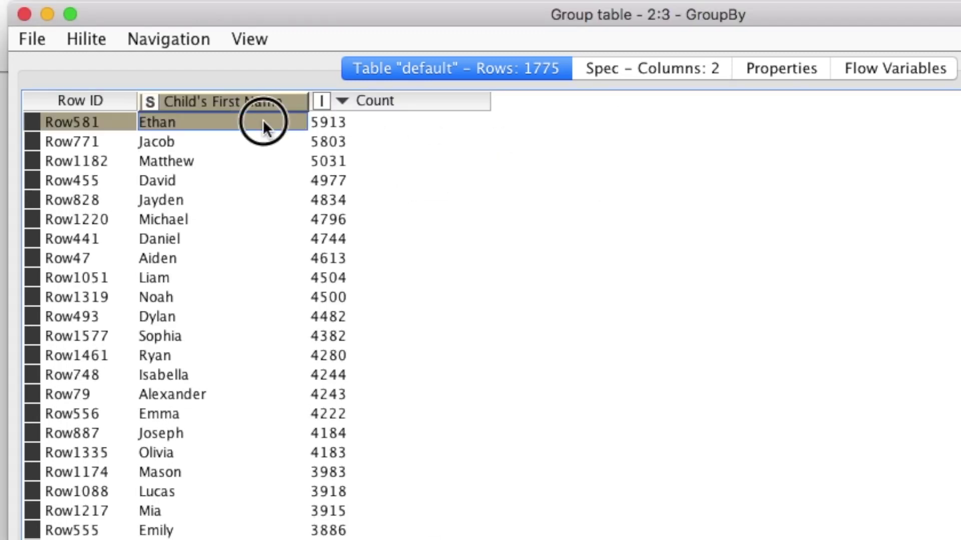
pyautogui.moveTo(262, 119); pyautogui.dragTo(400, 122)
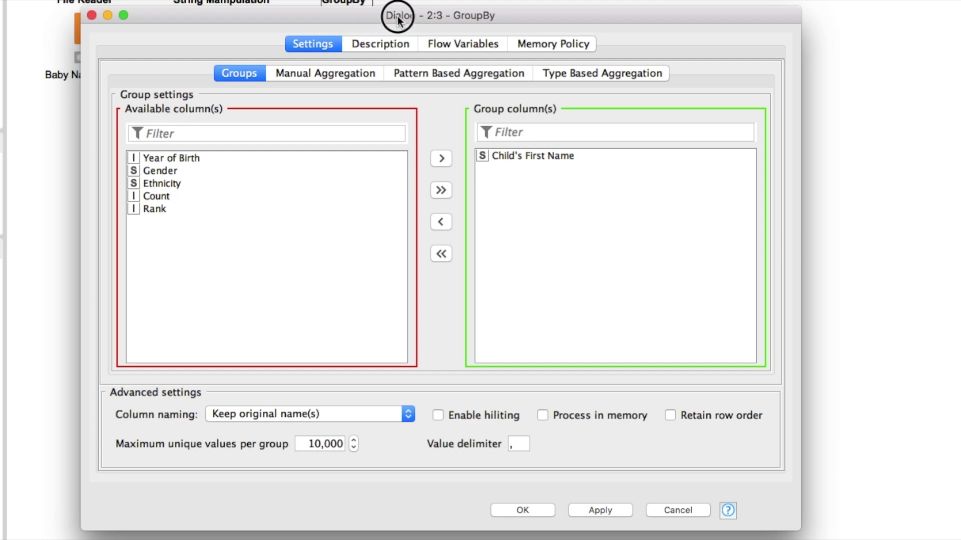
# - Try a Number (double) Mean rule under type-based aggregation, then remove it
pyautogui.moveTo(402, 18); pyautogui.dragTo(467, 5)
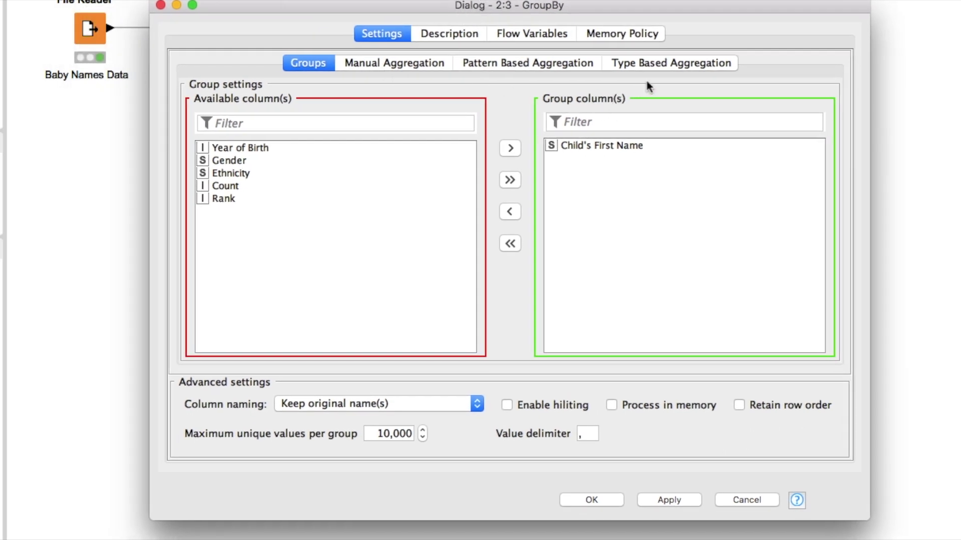
pyautogui.click(646, 63)
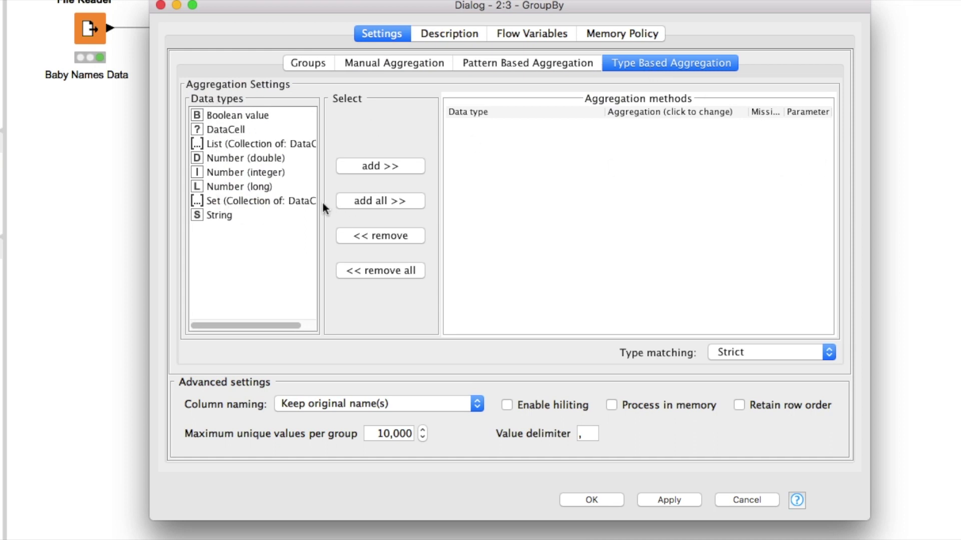
pyautogui.moveTo(254, 326); pyautogui.dragTo(218, 317)
pyautogui.doubleClick(236, 157)
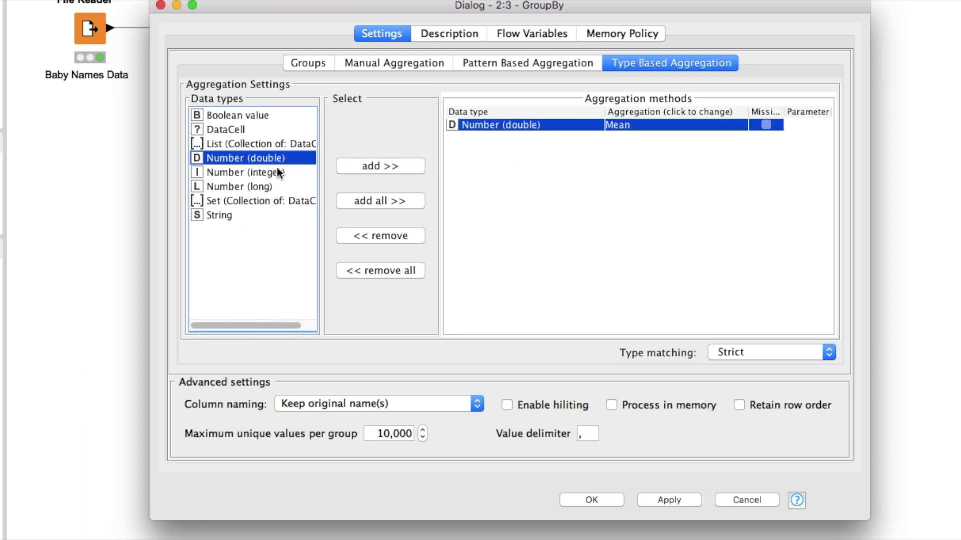
pyautogui.click(390, 235)
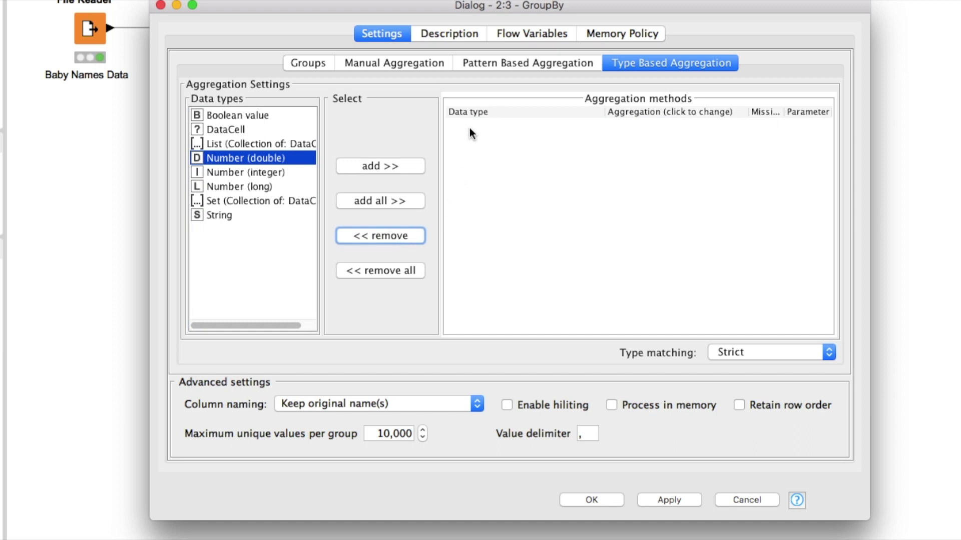
pyautogui.click(503, 72)
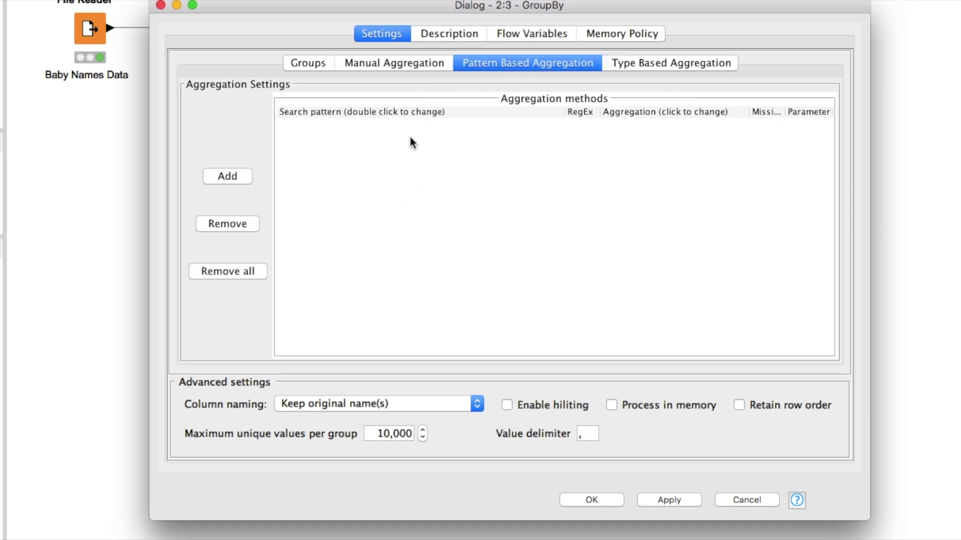
# - Add a pattern-based aggregation row with search pattern 'Gen' replacing '.*'
pyautogui.click(225, 178)
pyautogui.click(303, 130)
pyautogui.click(226, 175)
pyautogui.click(290, 128)
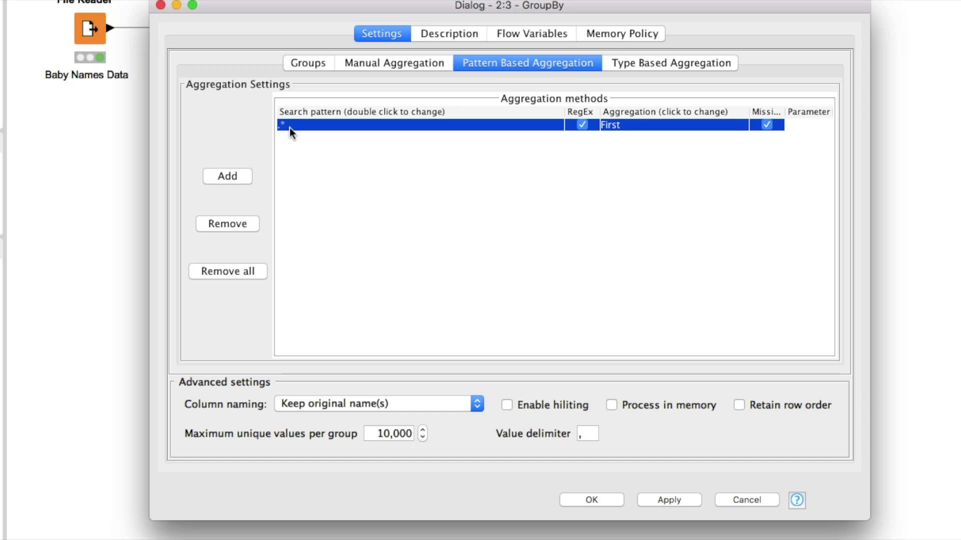
pyautogui.doubleClick(285, 126)
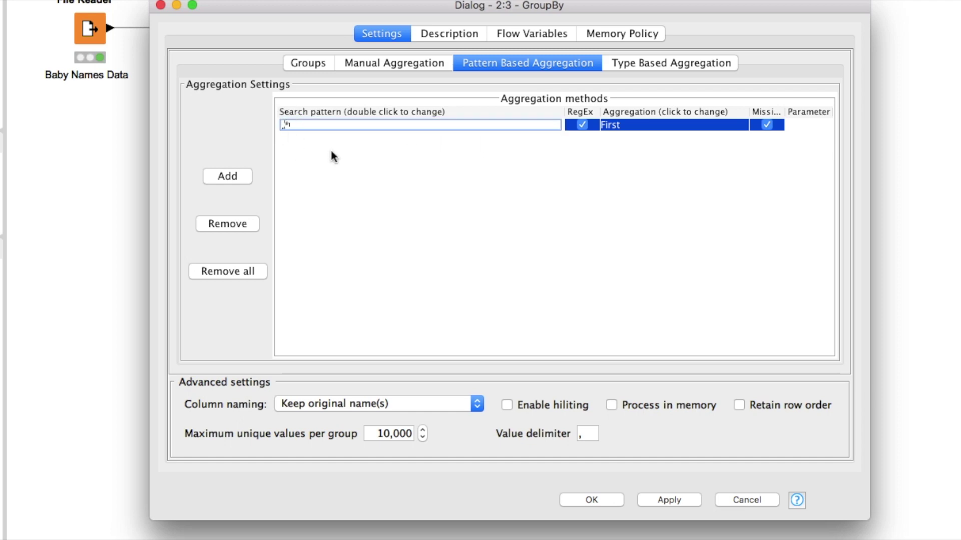
pyautogui.press('BackSpace')
pyautogui.press('BackSpace')
pyautogui.write('Gen')
# - Aggregate the pattern as List (sorted) and apply the settings, confirming the reset
pyautogui.click(645, 126)
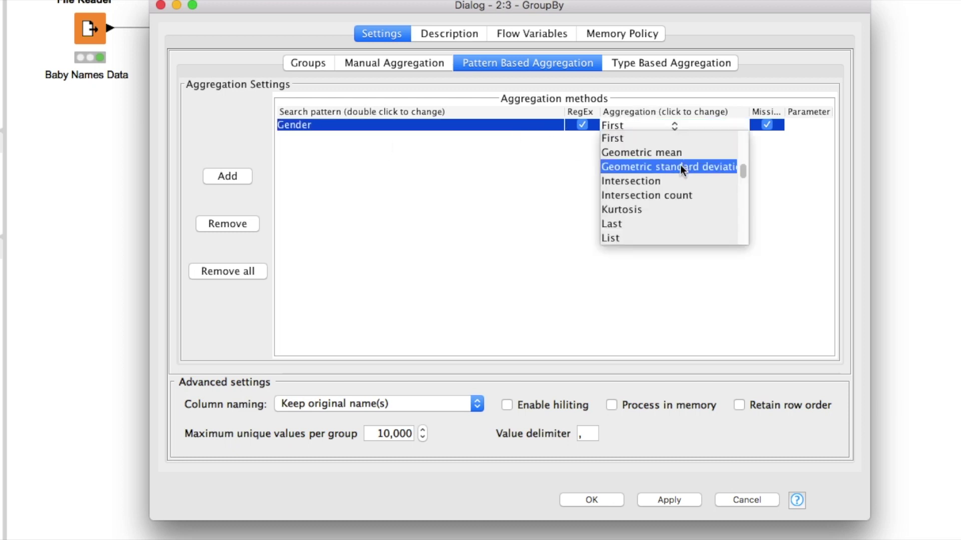
pyautogui.scroll(-2, 678, 172)
pyautogui.click(666, 222)
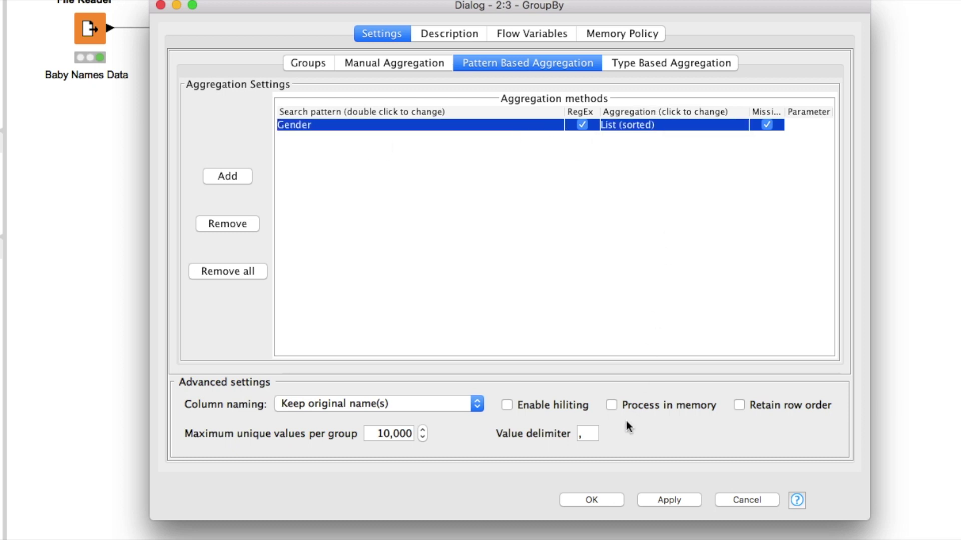
pyautogui.click(609, 501)
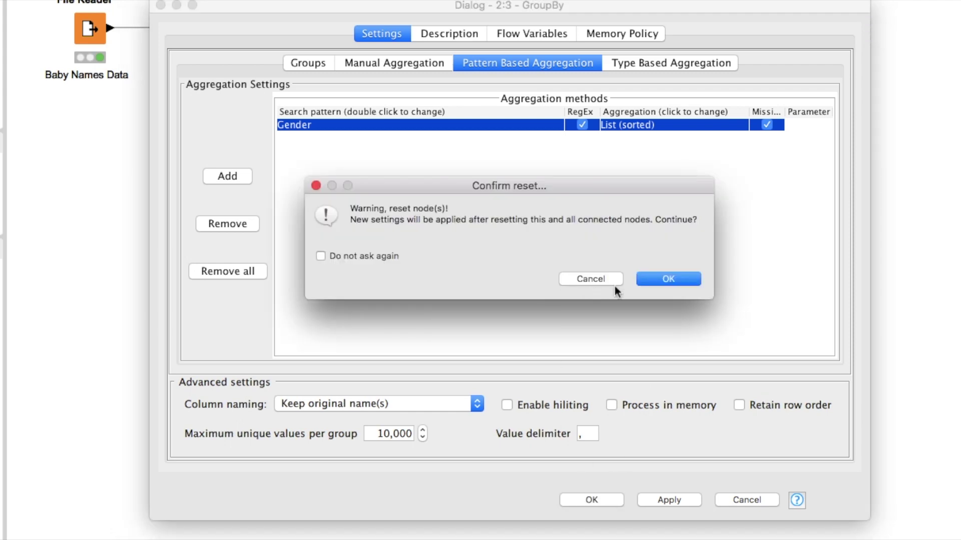
pyautogui.click(667, 281)
pyautogui.rightClick(362, 40)
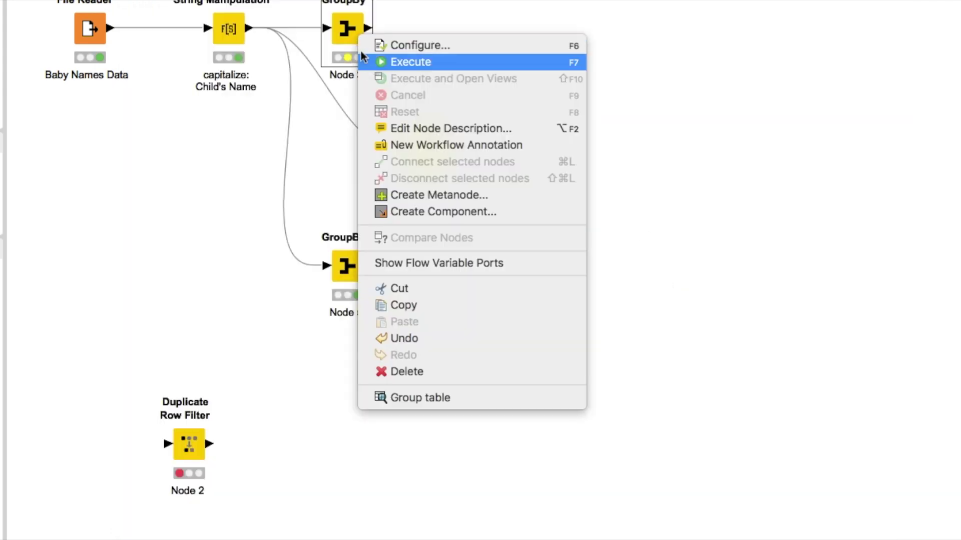
# - Execute GroupBy, inspect the widened Gender list column in its output, then close the table
pyautogui.click(362, 59)
pyautogui.rightClick(346, 32)
pyautogui.click(406, 389)
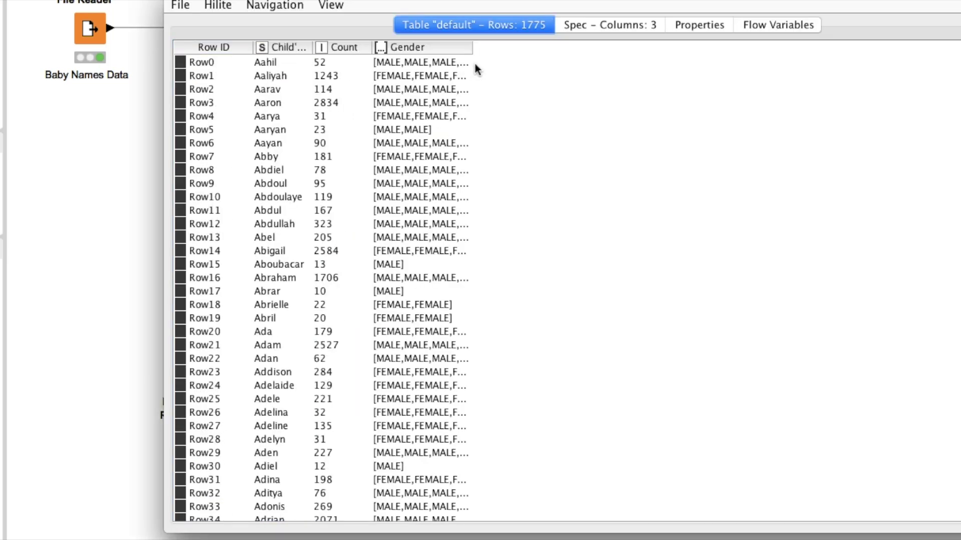
pyautogui.moveTo(474, 49); pyautogui.dragTo(667, 61)
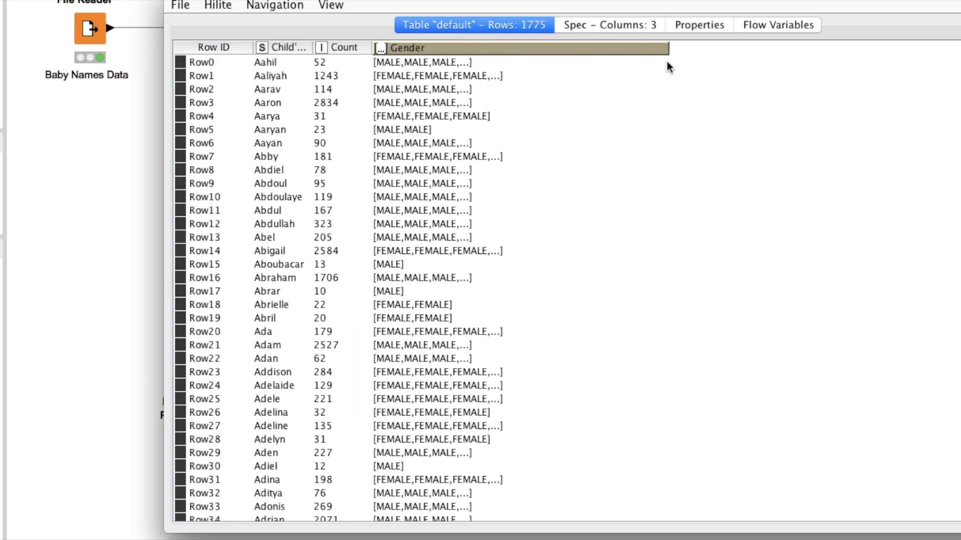
pyautogui.moveTo(431, 62); pyautogui.dragTo(463, 359)
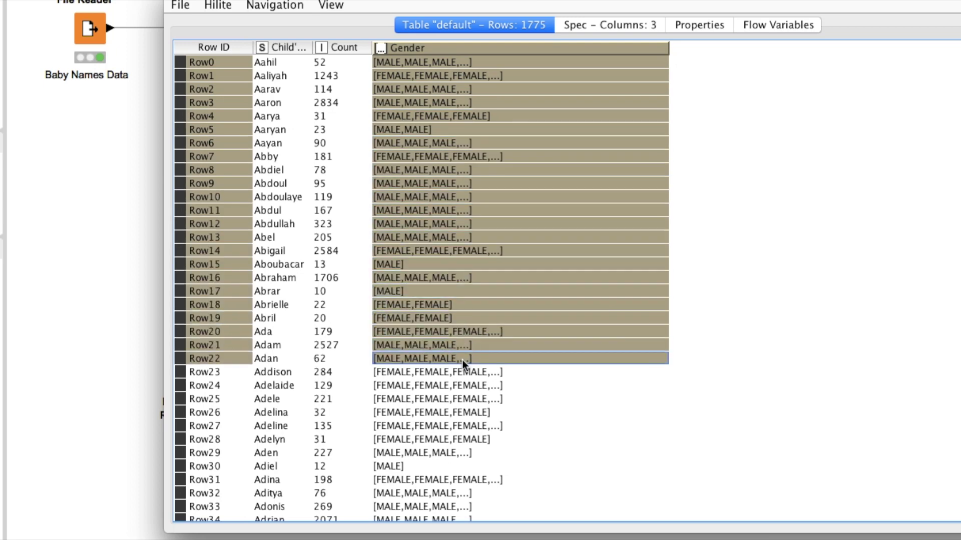
pyautogui.click(462, 359)
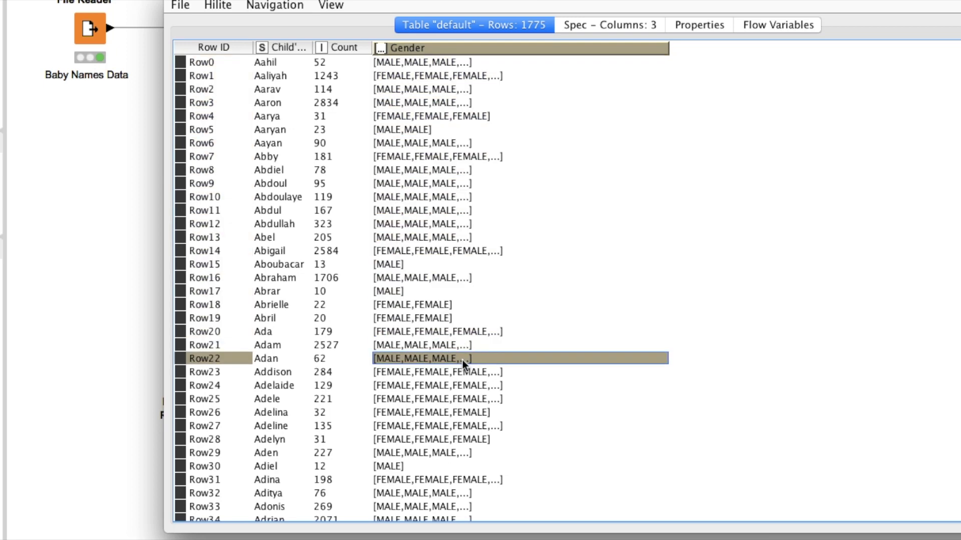
pyautogui.click(178, 2)
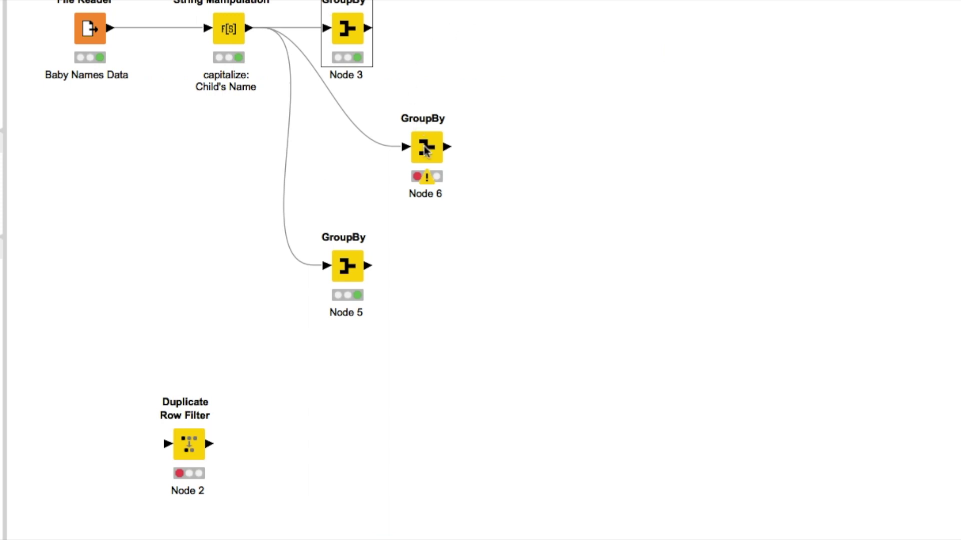
# - Reposition Node 6 and Node 3 on the canvas and show GroupBy's Pattern Based Aggregation tab
pyautogui.moveTo(425, 150); pyautogui.dragTo(425, 170)
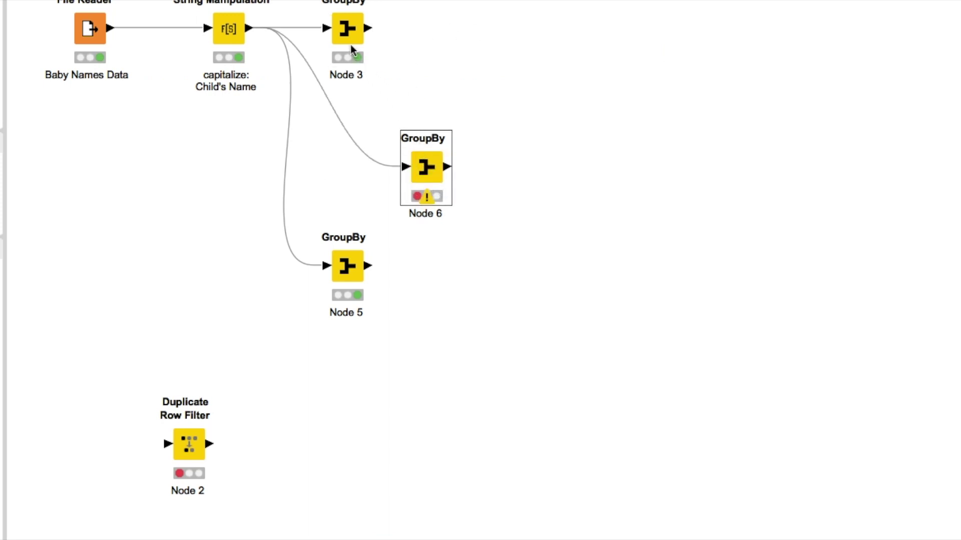
pyautogui.moveTo(350, 44); pyautogui.dragTo(442, 54)
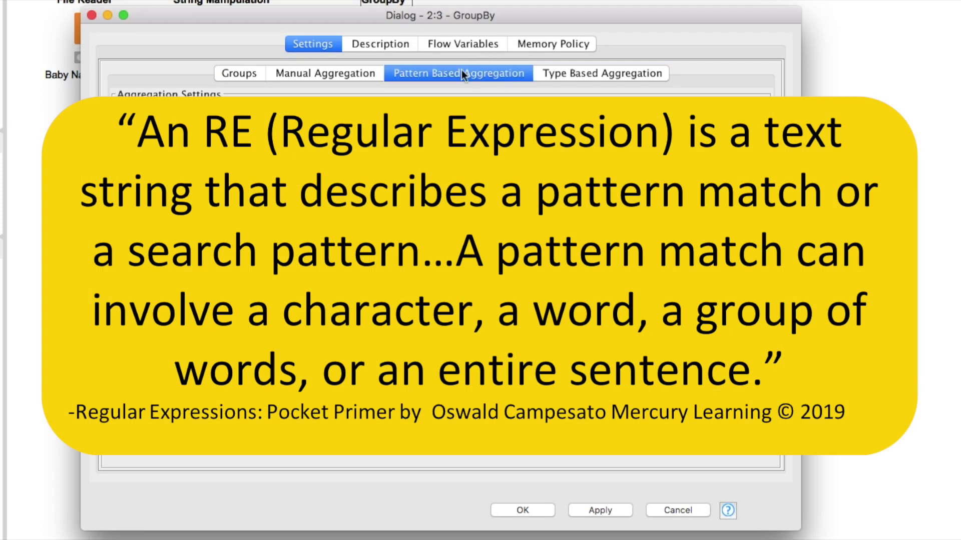
pyautogui.click(338, 80)
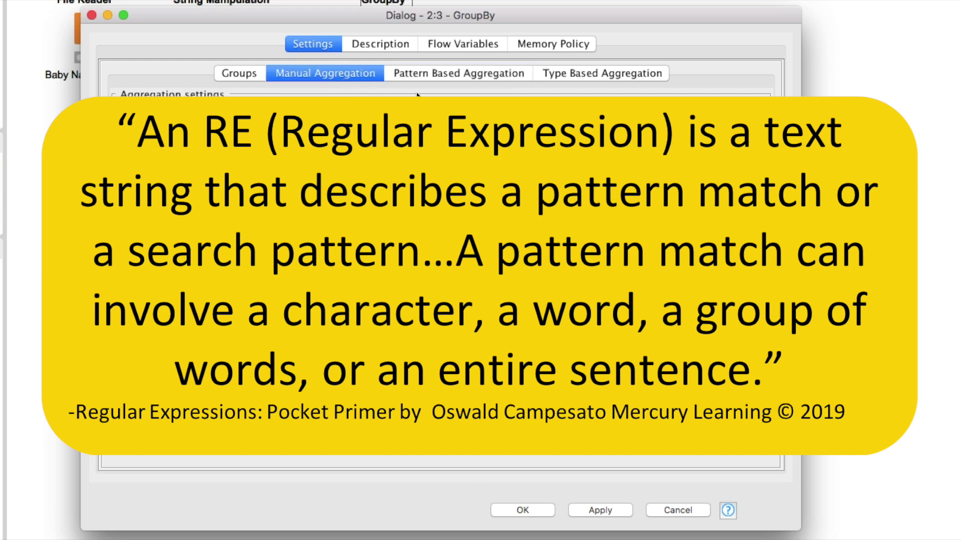
pyautogui.click(426, 79)
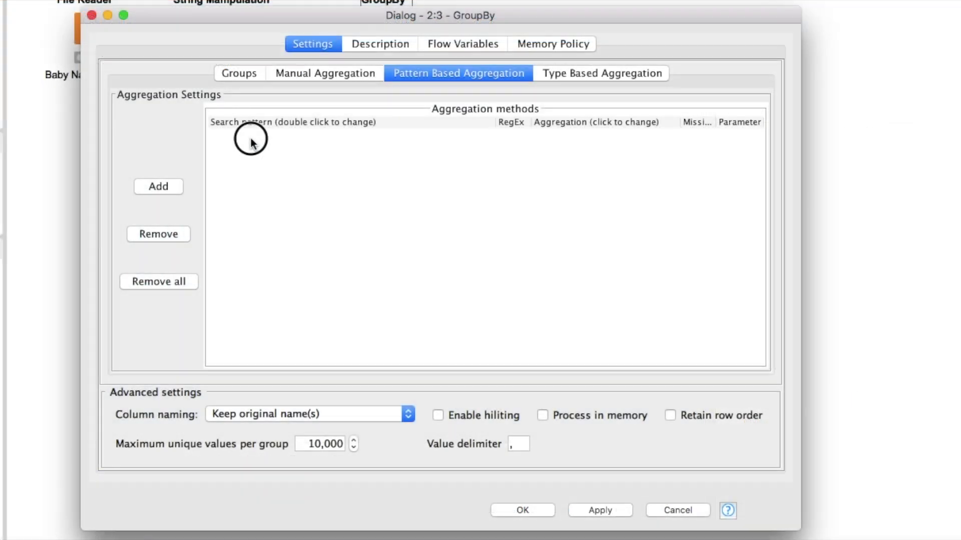
# - Add a '.*' pattern row with RegEx enabled, aggregated with First
pyautogui.click(175, 186)
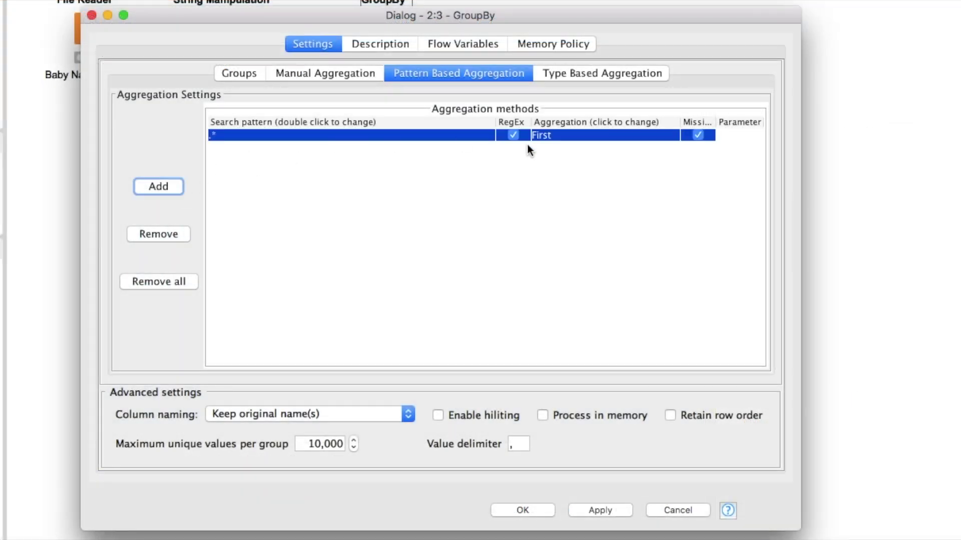
pyautogui.click(515, 136)
pyautogui.moveTo(524, 25); pyautogui.dragTo(616, 2)
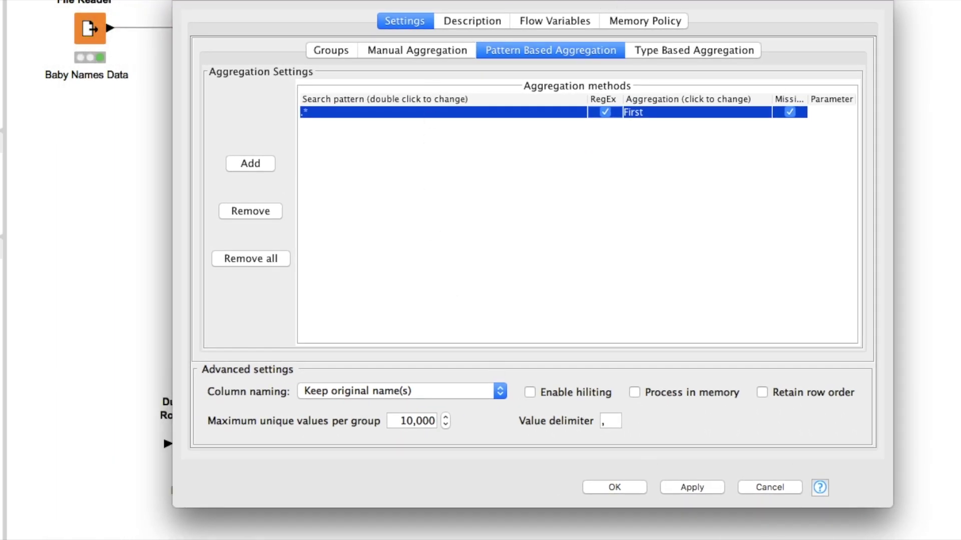
pyautogui.moveTo(764, 1); pyautogui.dragTo(766, 81)
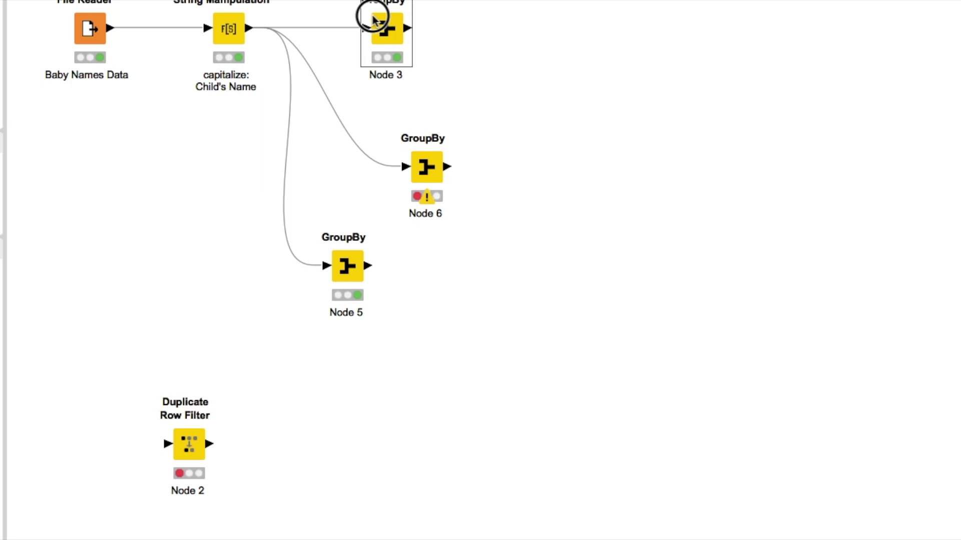
# - In Manual Aggregation, add Ethnicity and a second Count column to the aggregation list
pyautogui.doubleClick(383, 20)
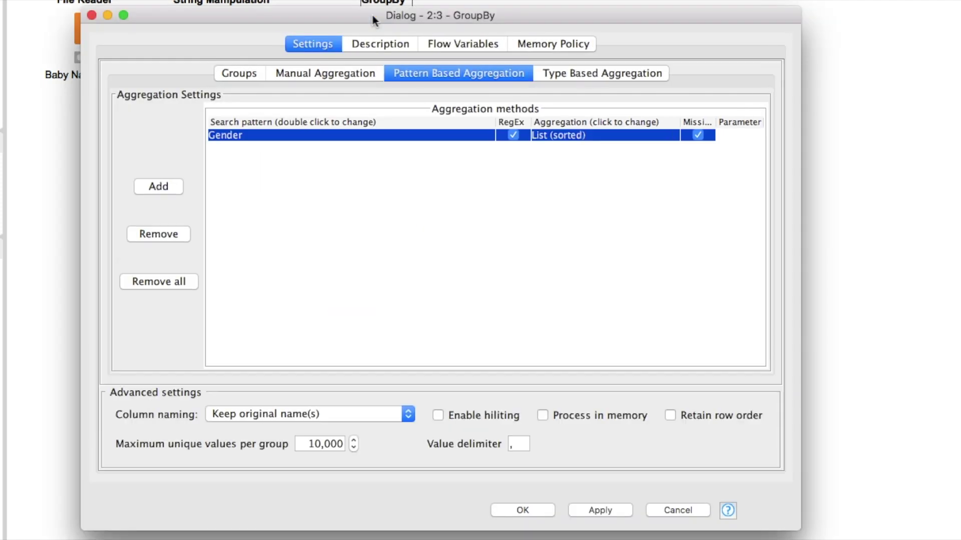
pyautogui.click(318, 74)
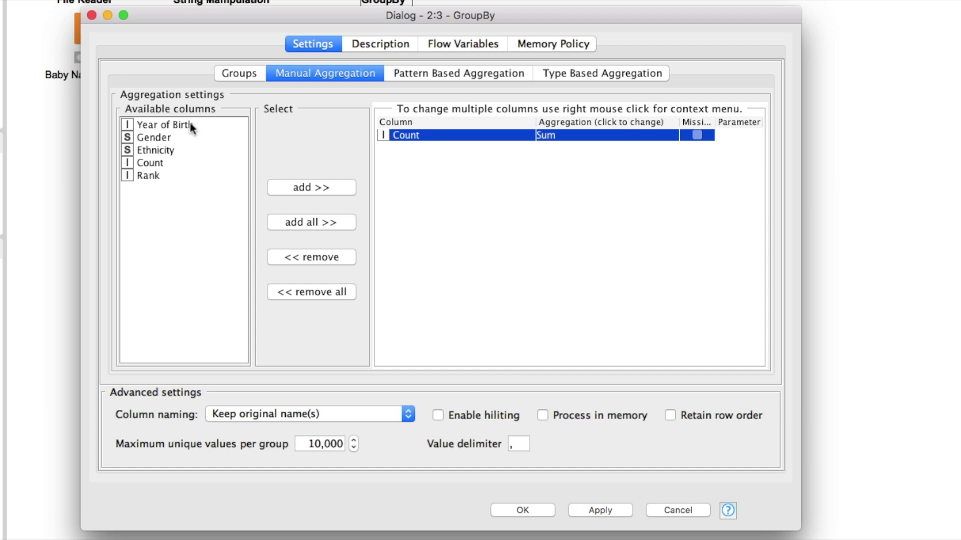
pyautogui.click(154, 151)
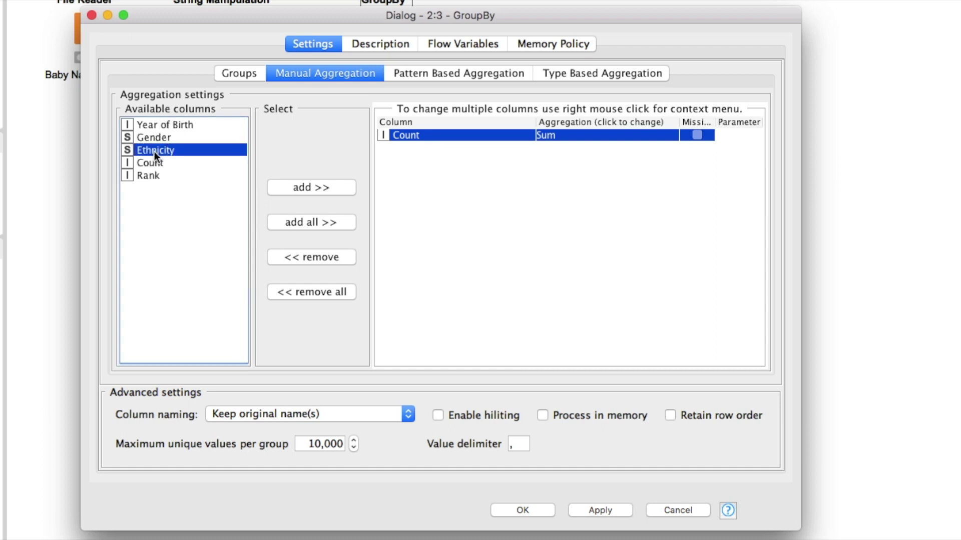
pyautogui.doubleClick(154, 152)
pyautogui.click(153, 161)
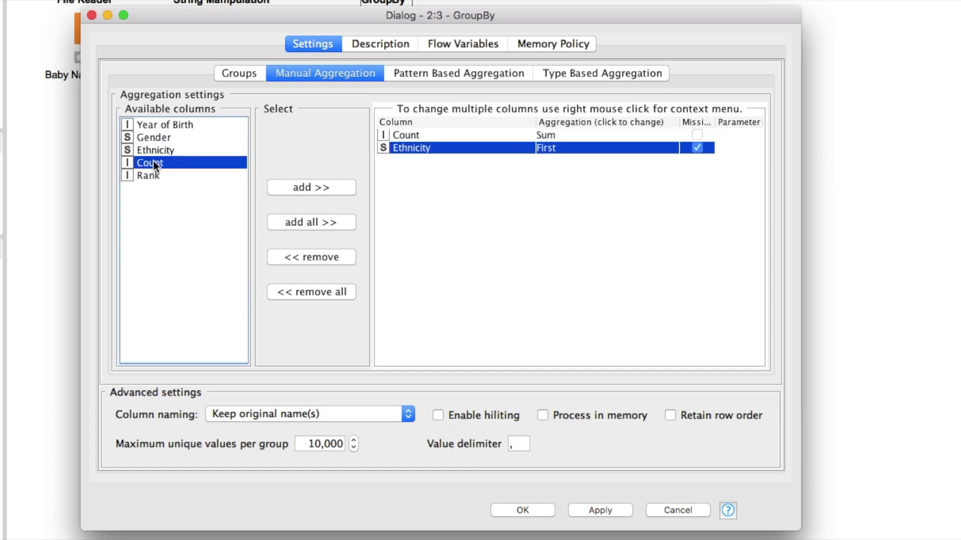
pyautogui.doubleClick(154, 160)
# - Set the selected Count and Ethnicity rows to First and toggle Missing for both Count rows
pyautogui.click(437, 137)
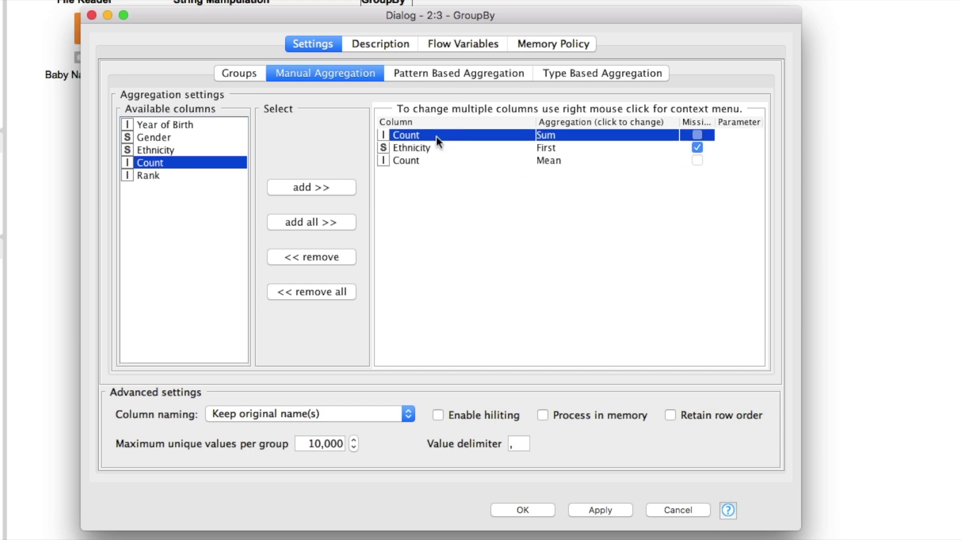
pyautogui.keyDown('super'); pyautogui.click(426, 161); pyautogui.keyUp('super')
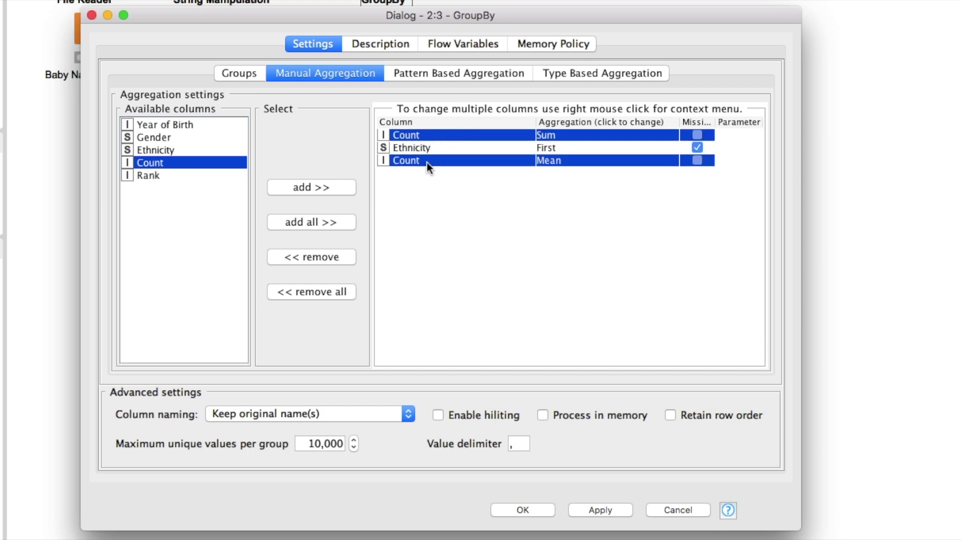
pyautogui.keyDown('super'); pyautogui.click(428, 149); pyautogui.keyUp('super')
pyautogui.rightClick(428, 150)
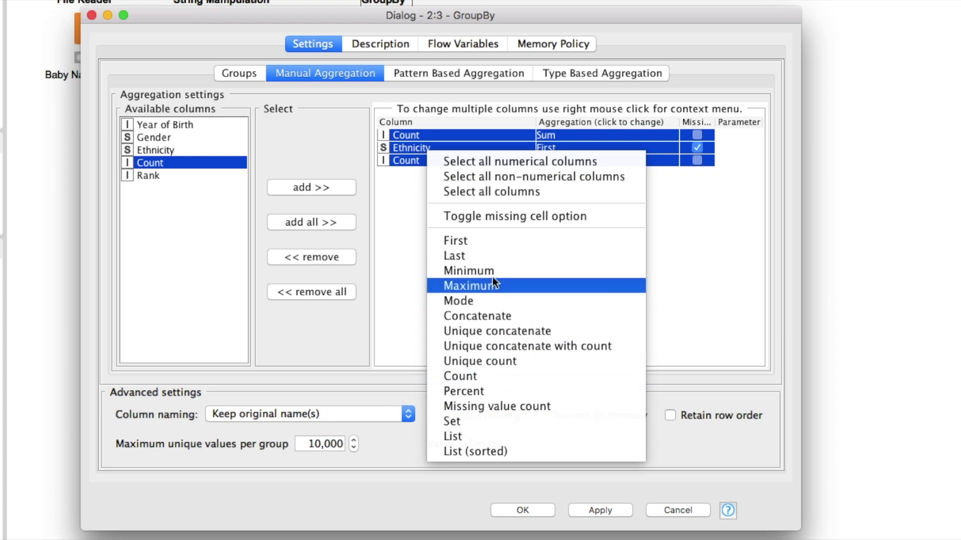
pyautogui.click(490, 248)
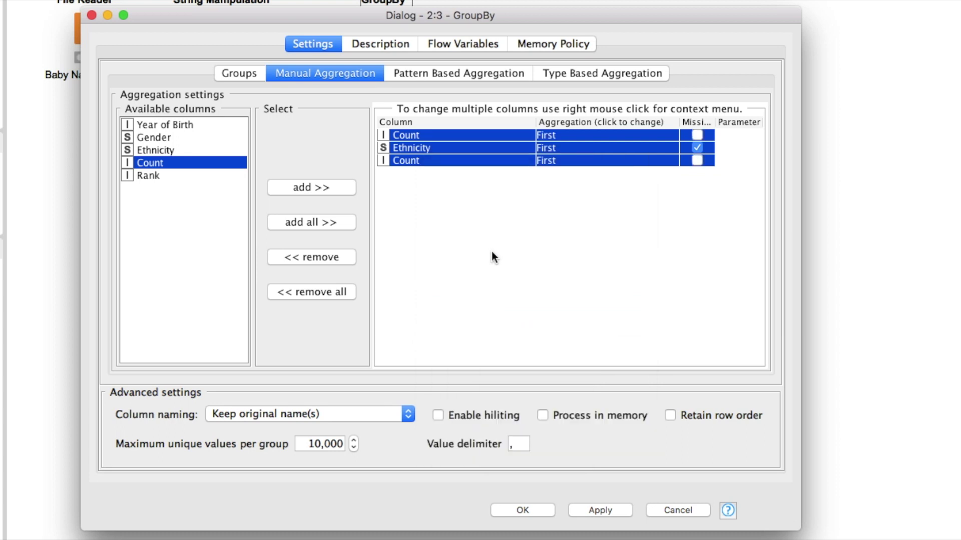
pyautogui.click(465, 160)
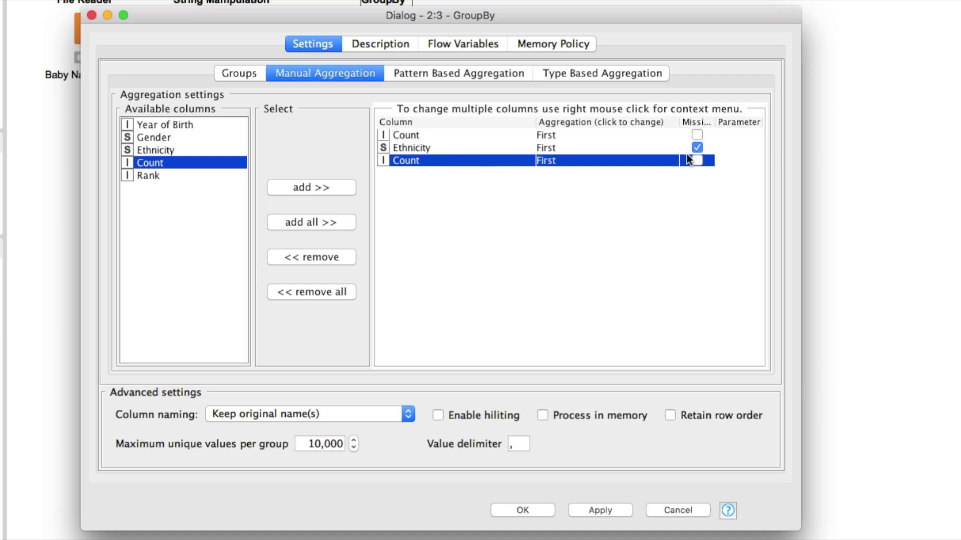
pyautogui.click(696, 135)
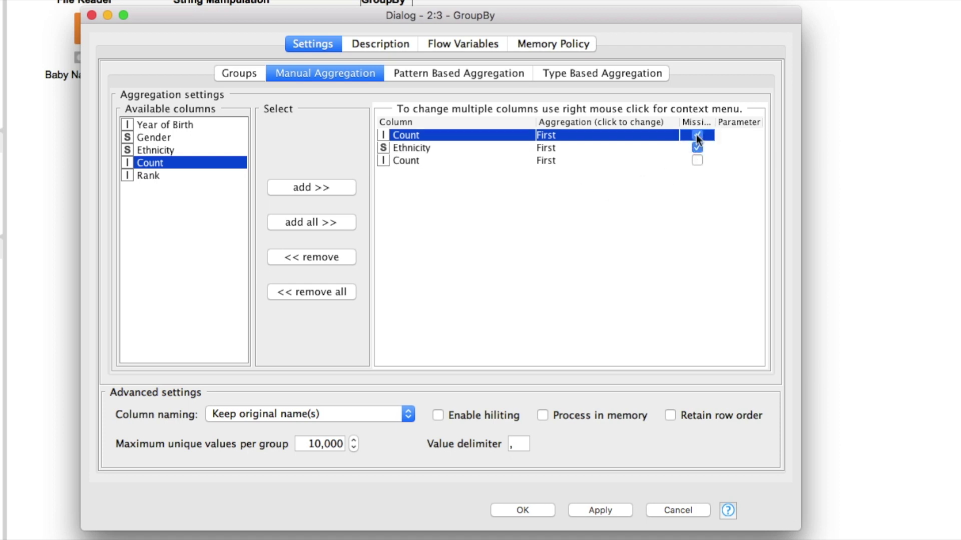
pyautogui.click(697, 160)
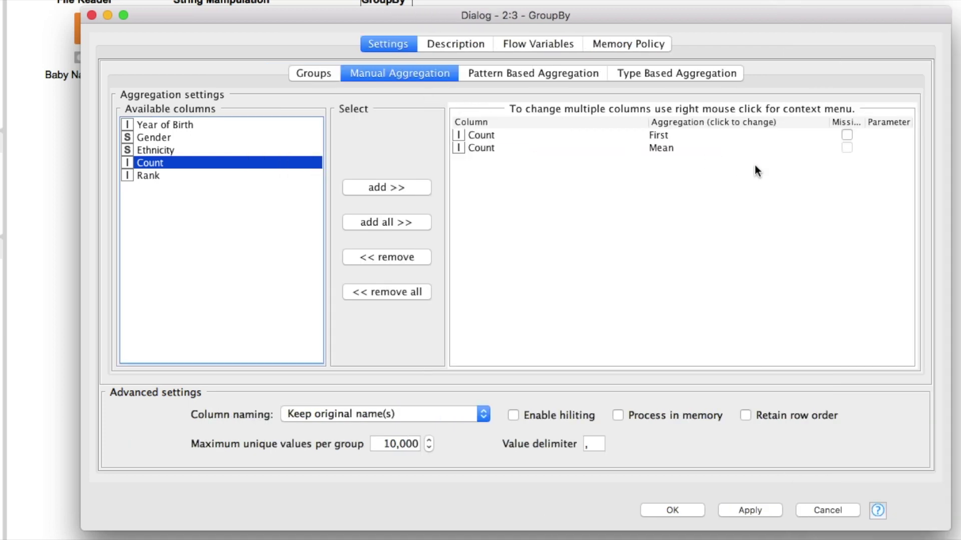
# - Change the first Count row's aggregation method to Sum
pyautogui.click(686, 145)
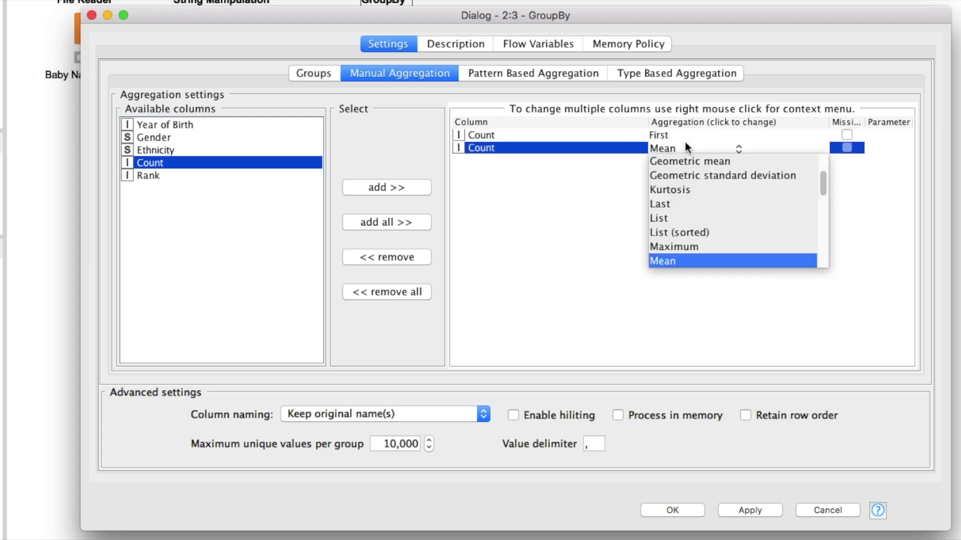
pyautogui.click(675, 137)
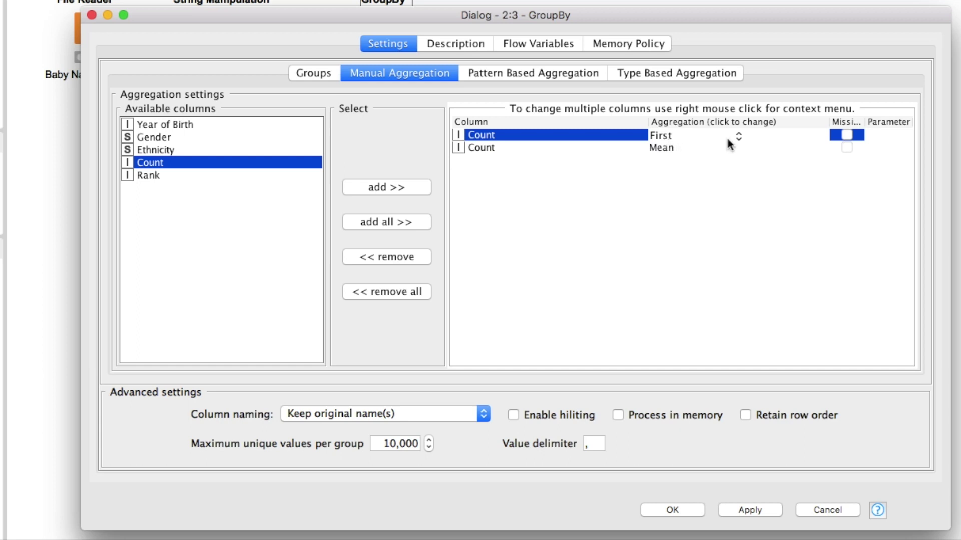
pyautogui.click(742, 135)
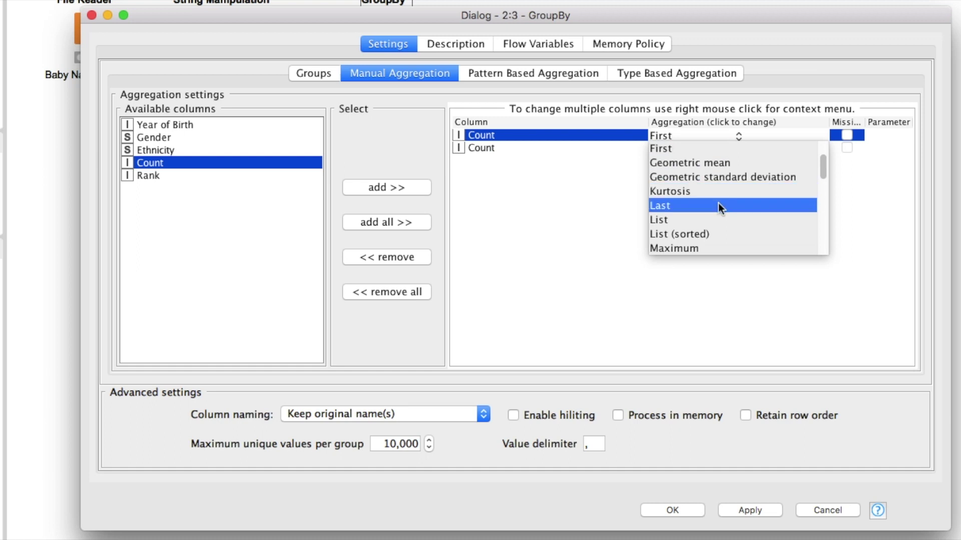
pyautogui.scroll(-5, 719, 205)
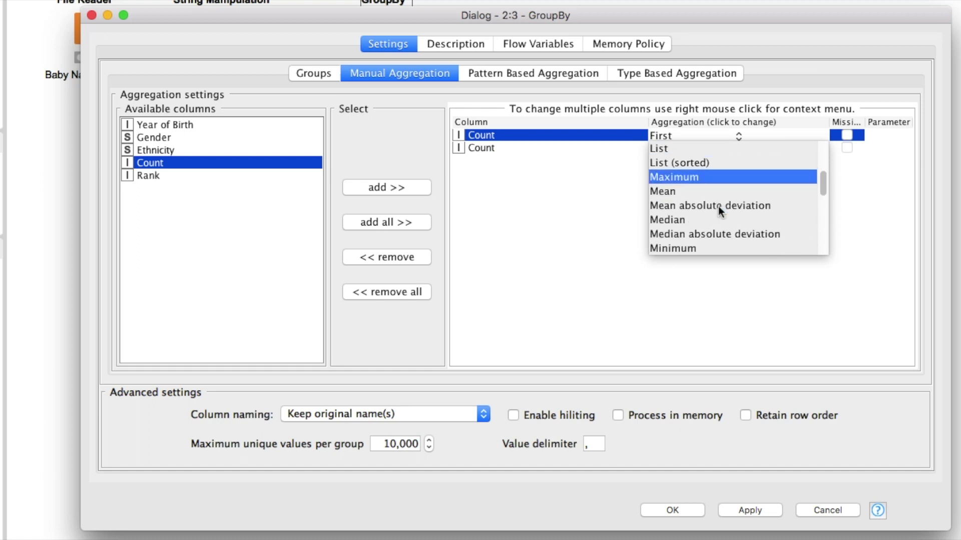
pyautogui.scroll(-5, 719, 206)
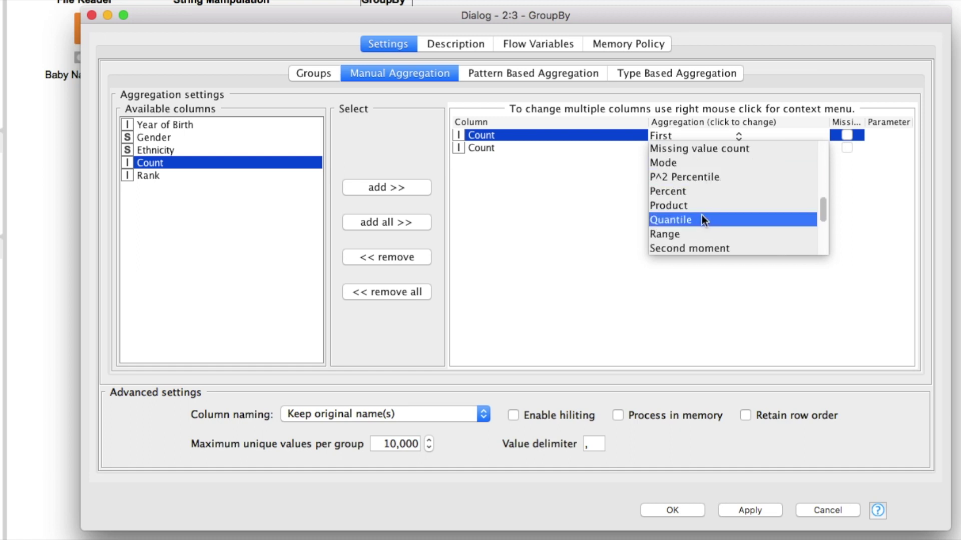
pyautogui.scroll(-3, 701, 216)
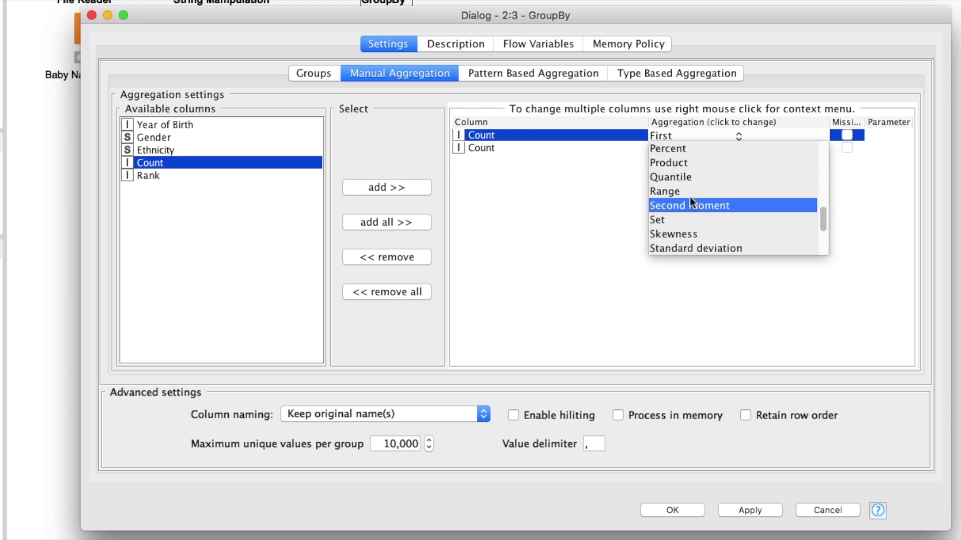
pyautogui.scroll(-7, 683, 216)
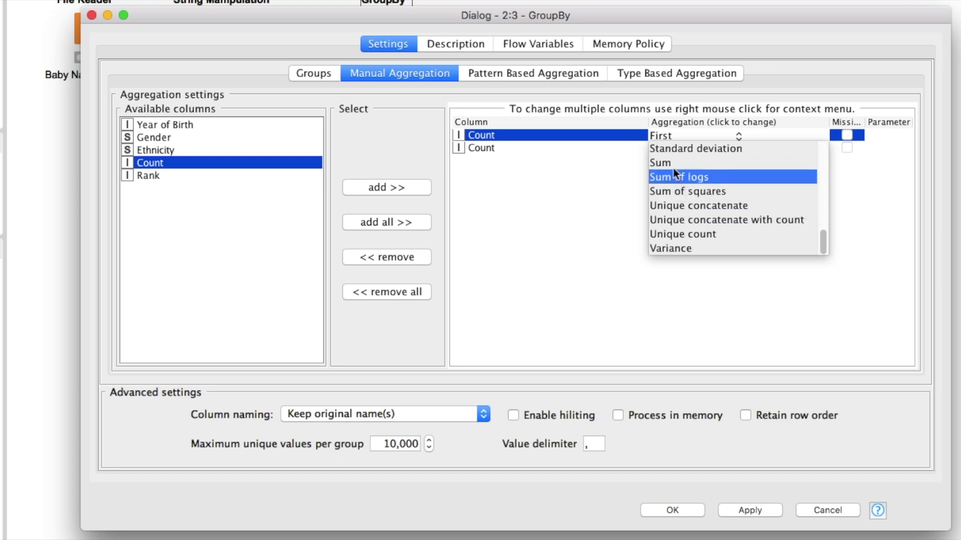
pyautogui.click(673, 164)
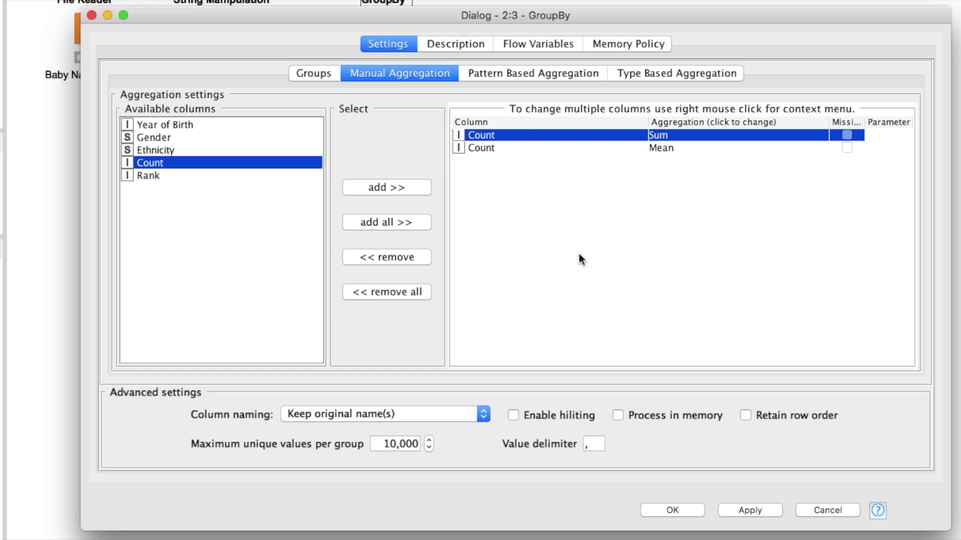
# - Set column naming to 'Aggregation method (column name)' and accept the GroupBy settings
pyautogui.click(362, 413)
pyautogui.click(348, 430)
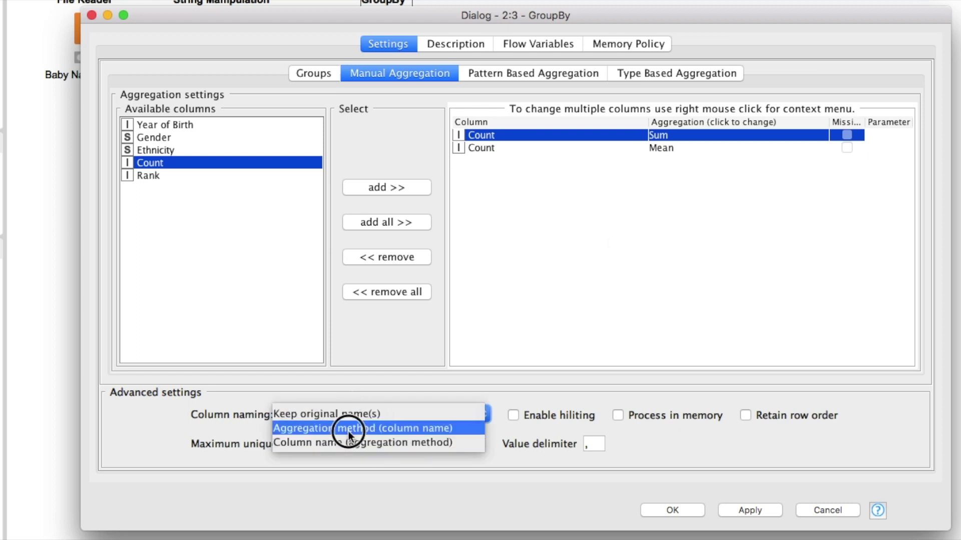
pyautogui.click(664, 510)
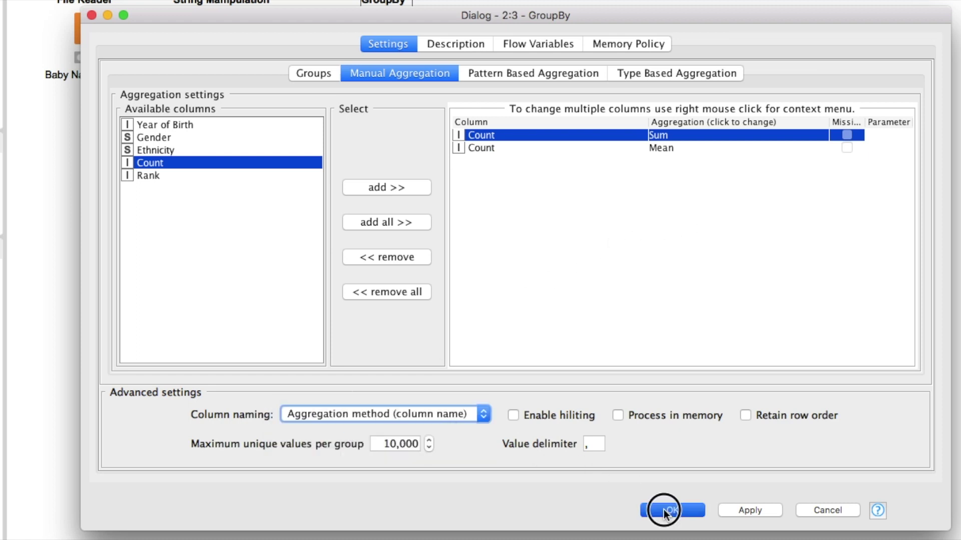
# - Confirm the node reset, widen Sum(Count) in the output table, select Rows 0–14, then close it
pyautogui.click(675, 289)
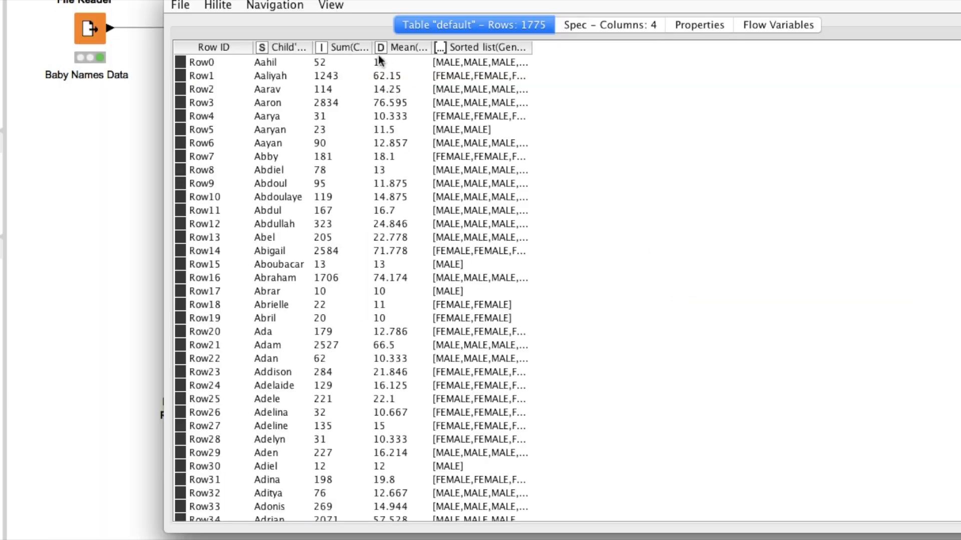
pyautogui.moveTo(375, 52); pyautogui.dragTo(604, 48)
pyautogui.click(454, 64)
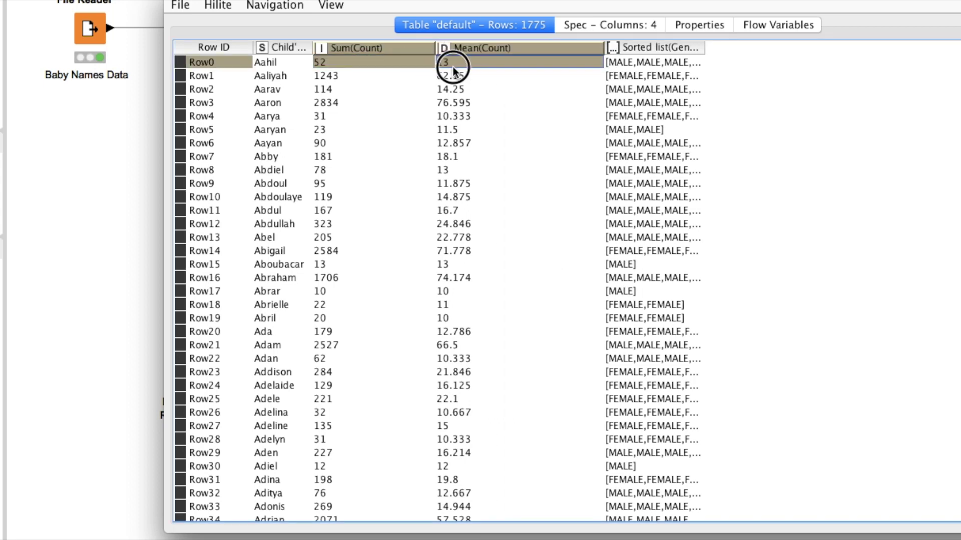
pyautogui.moveTo(454, 64); pyautogui.dragTo(495, 253)
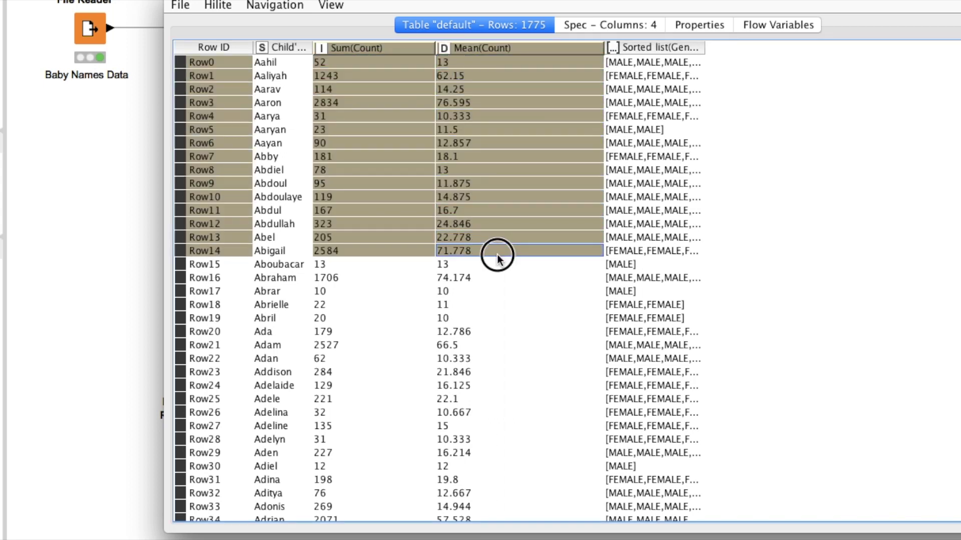
pyautogui.click(177, 4)
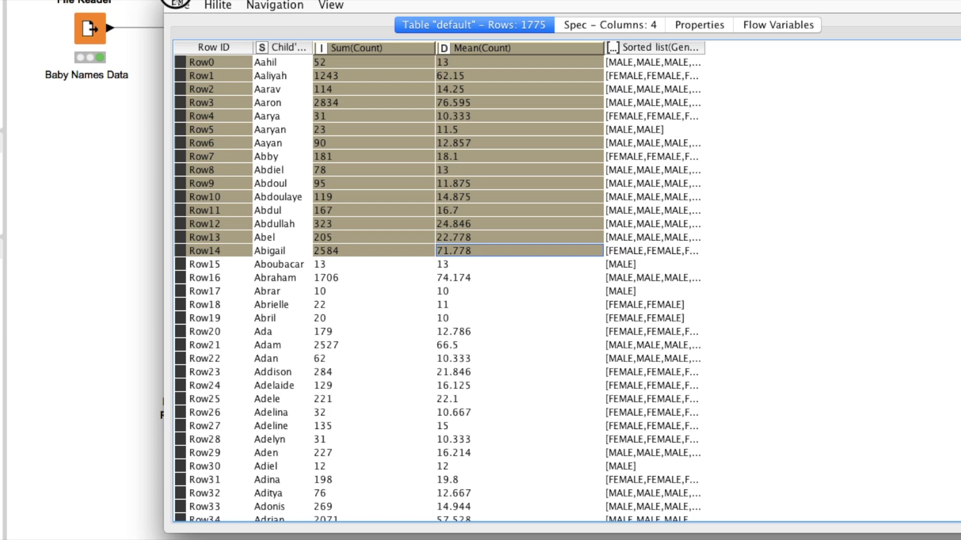
pyautogui.press('super+w')
pyautogui.doubleClick(387, 32)
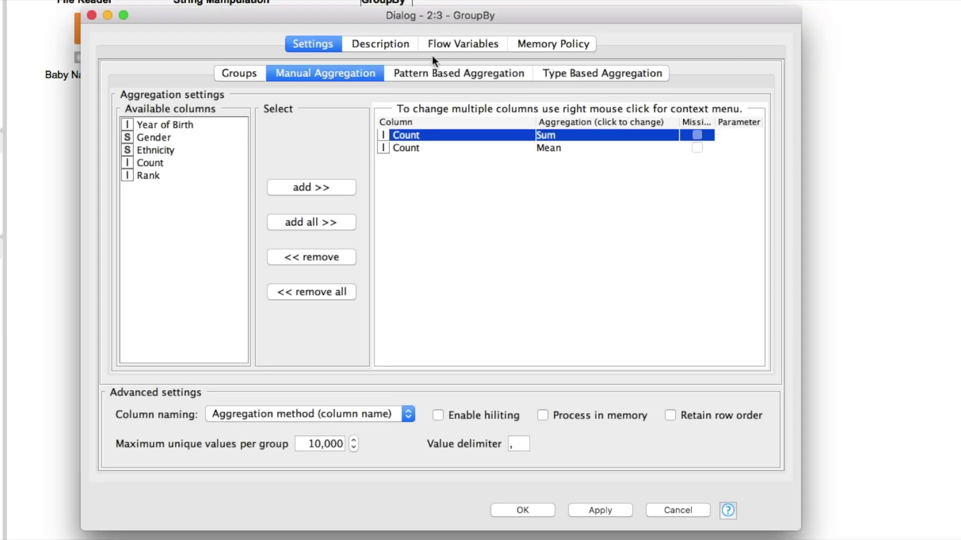
pyautogui.click(605, 134)
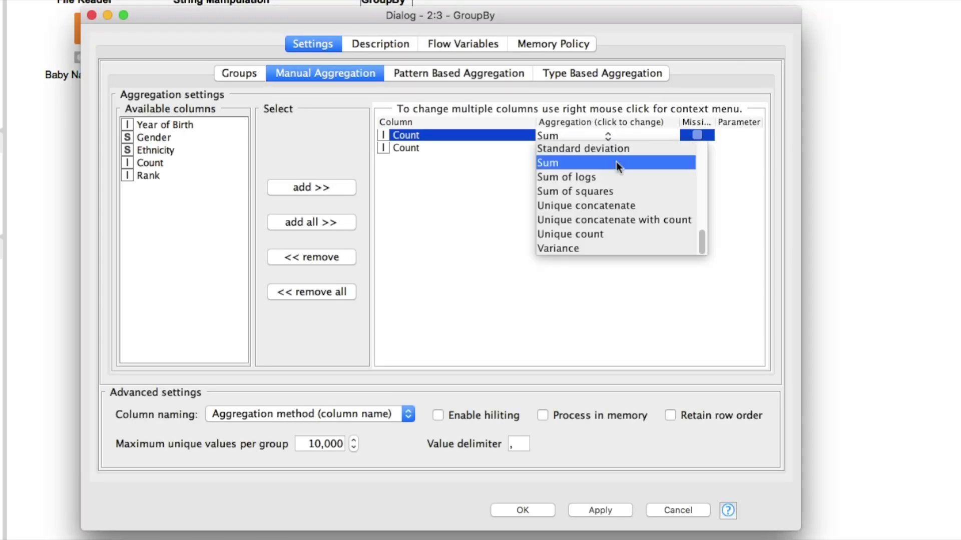
pyautogui.scroll(5, 617, 162)
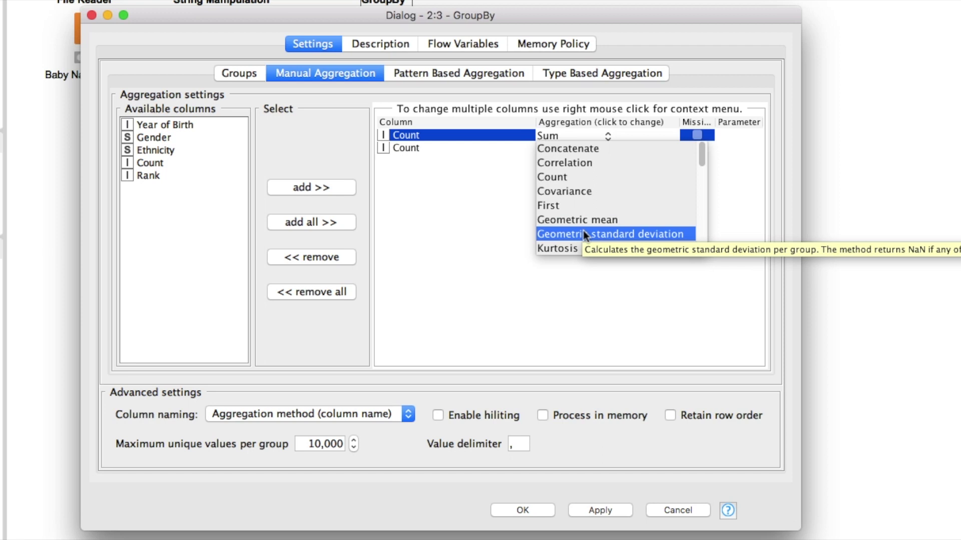
pyautogui.scroll(-3, 582, 241)
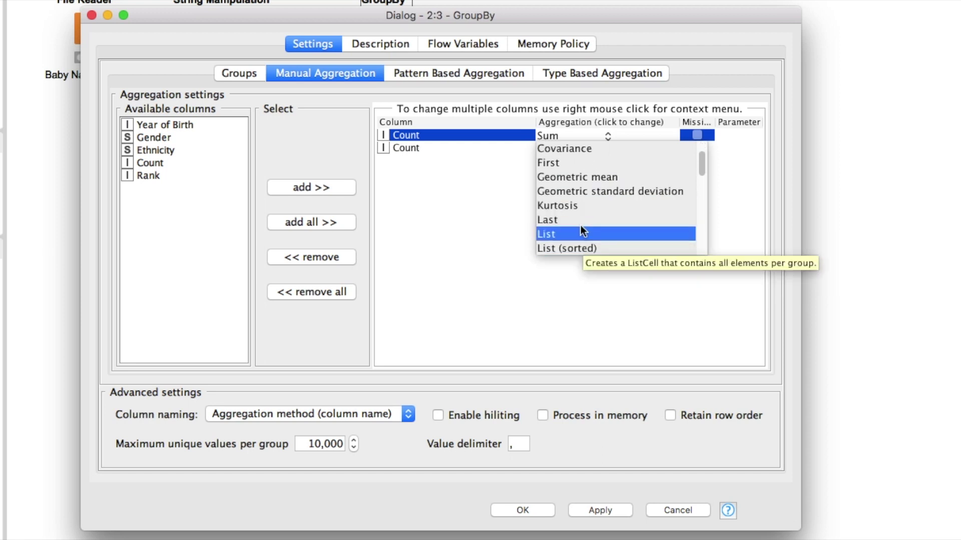
pyautogui.scroll(-3, 580, 221)
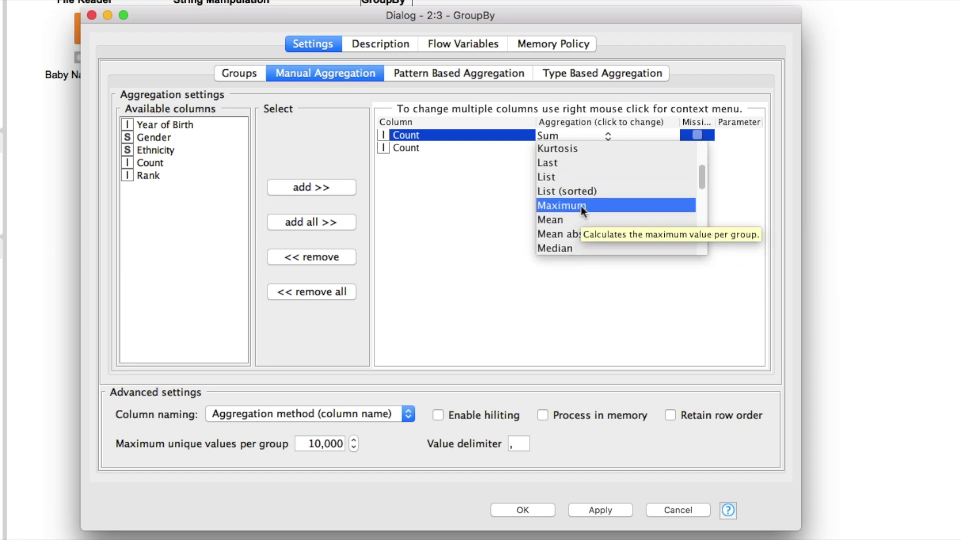